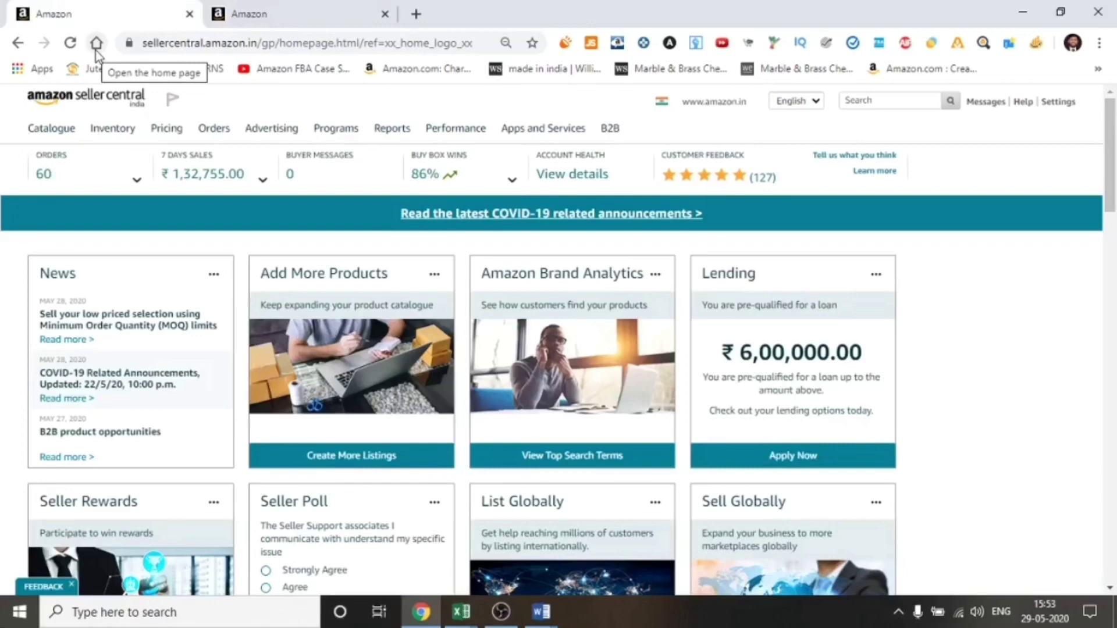
Open the Date Range Reports page of the Payments dashboard from the Seller Central reports.
mouse_move(389, 129)
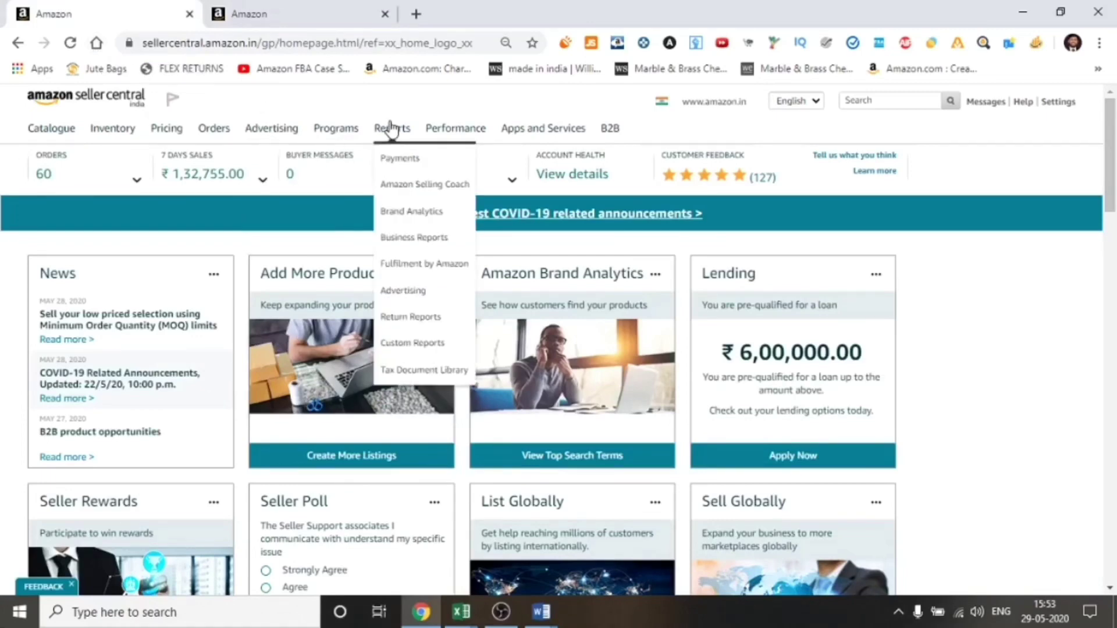
click(407, 170)
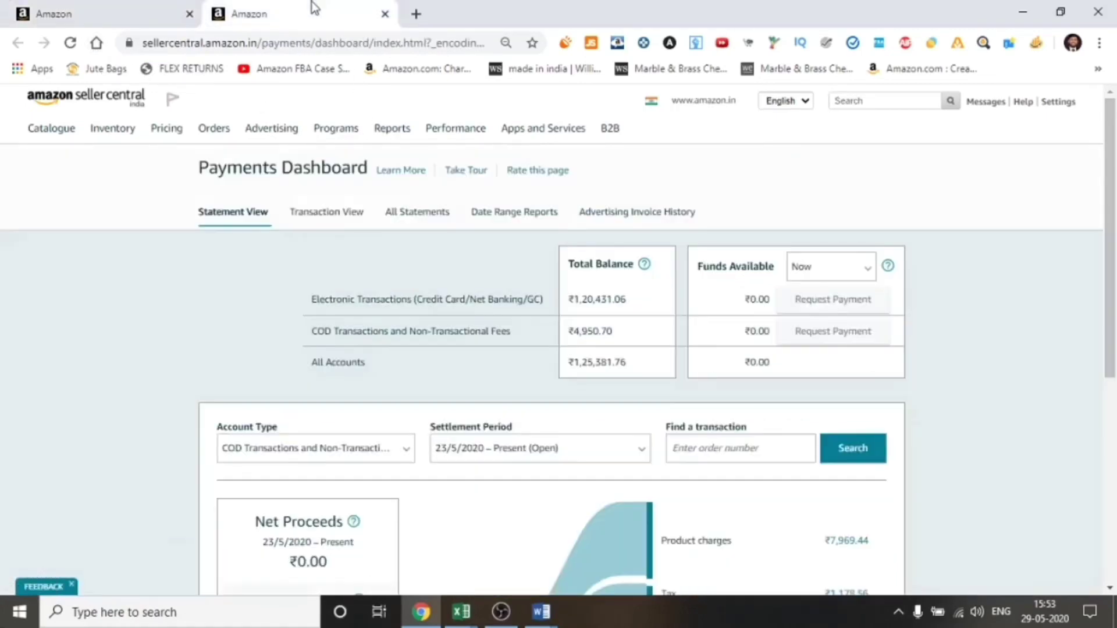
click(506, 216)
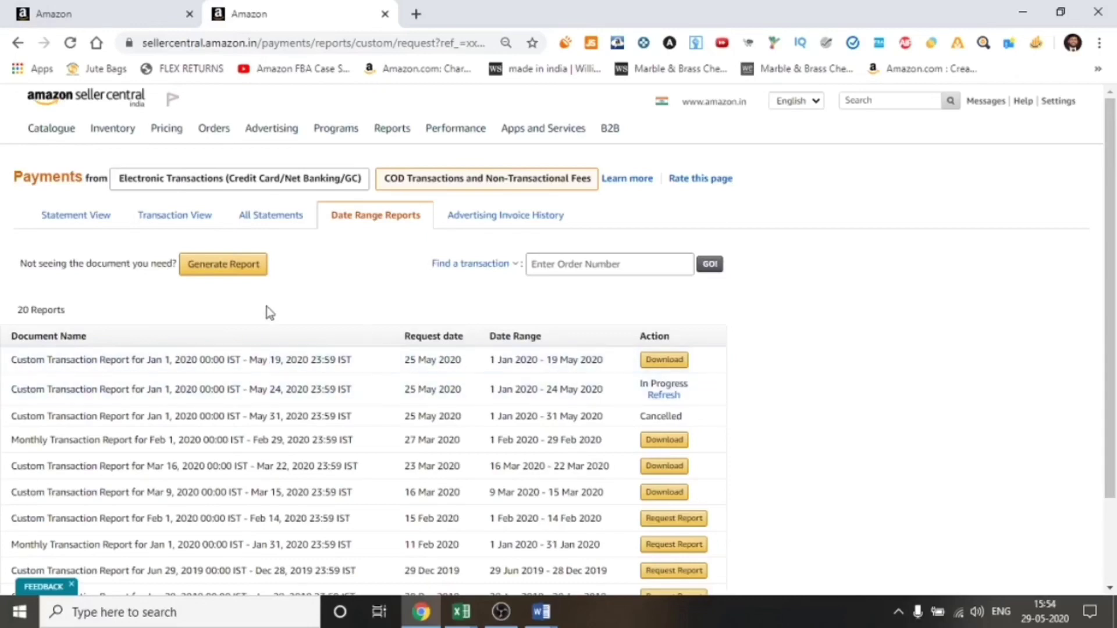
Fill in a custom transaction report range from 01/01/2020 to 05/19/2020, and close the dialog without generating the report.
click(231, 266)
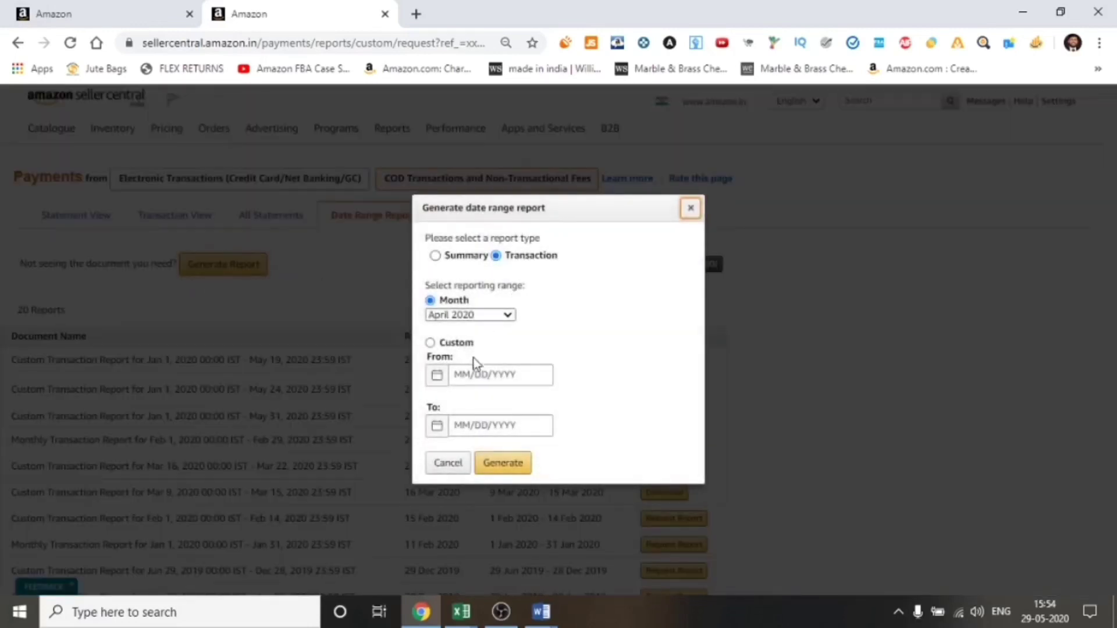
click(430, 343)
click(498, 377)
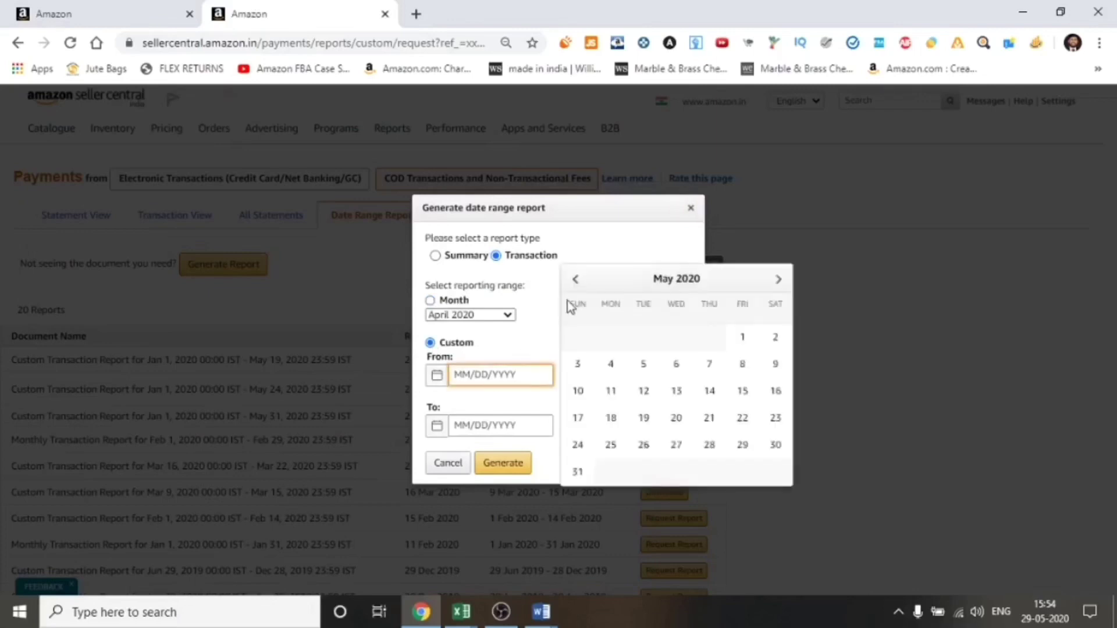
click(572, 280)
click(572, 280)
click(573, 281)
click(572, 281)
click(676, 337)
click(547, 427)
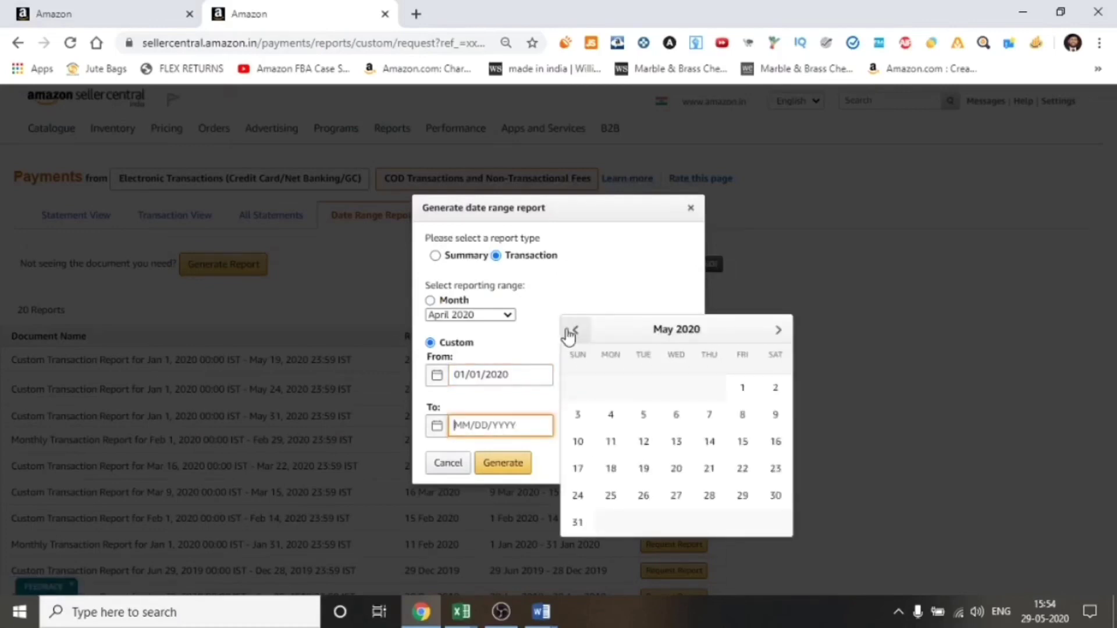
click(654, 469)
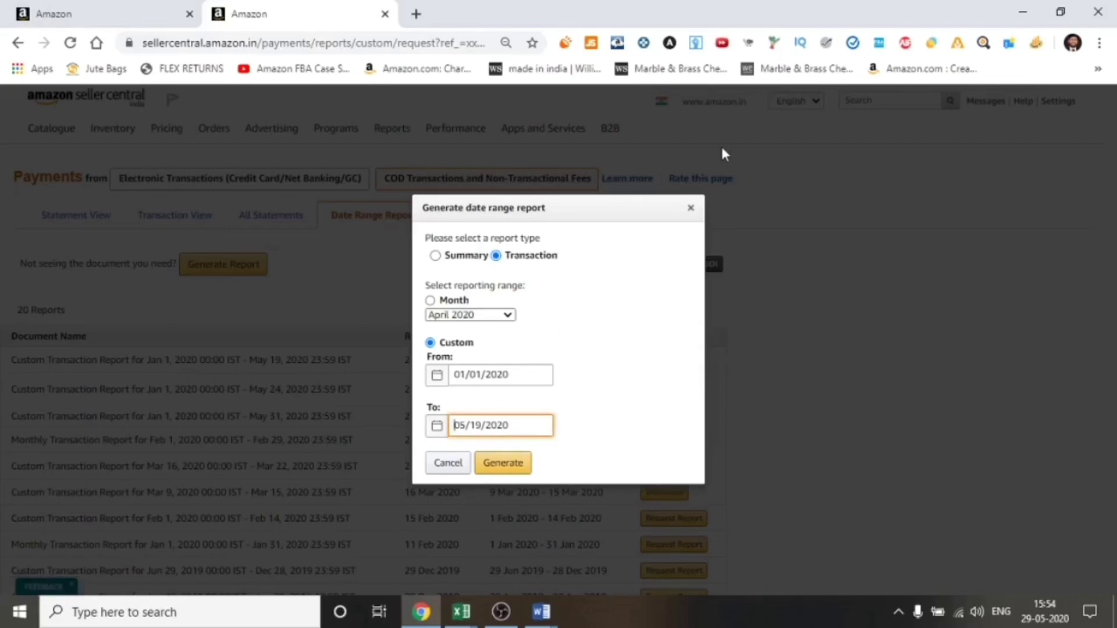
click(698, 208)
Show the Electronic Transactions reports, and check the report files in the COD and ELEC subfolders of the RECONCILIATION folder.
click(299, 172)
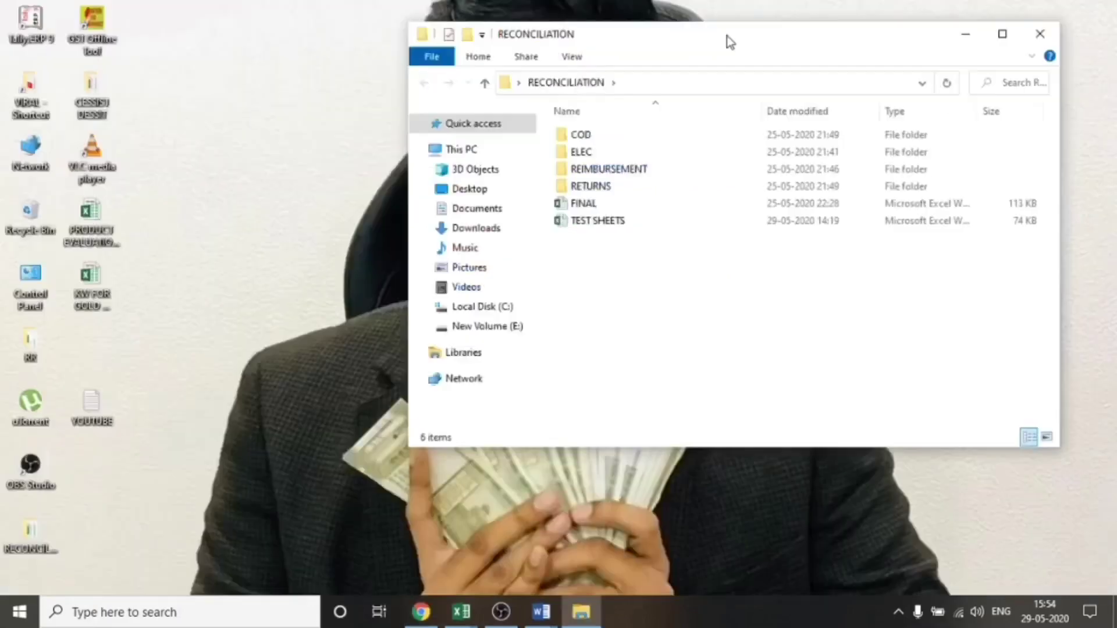
double_click(727, 37)
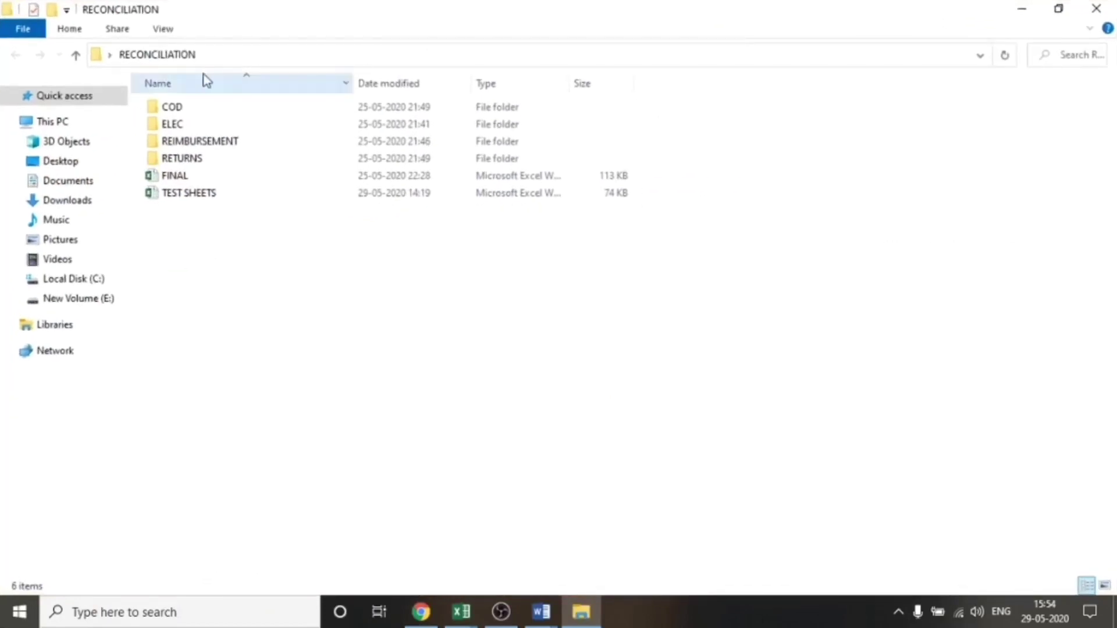
click(194, 114)
double_click(194, 114)
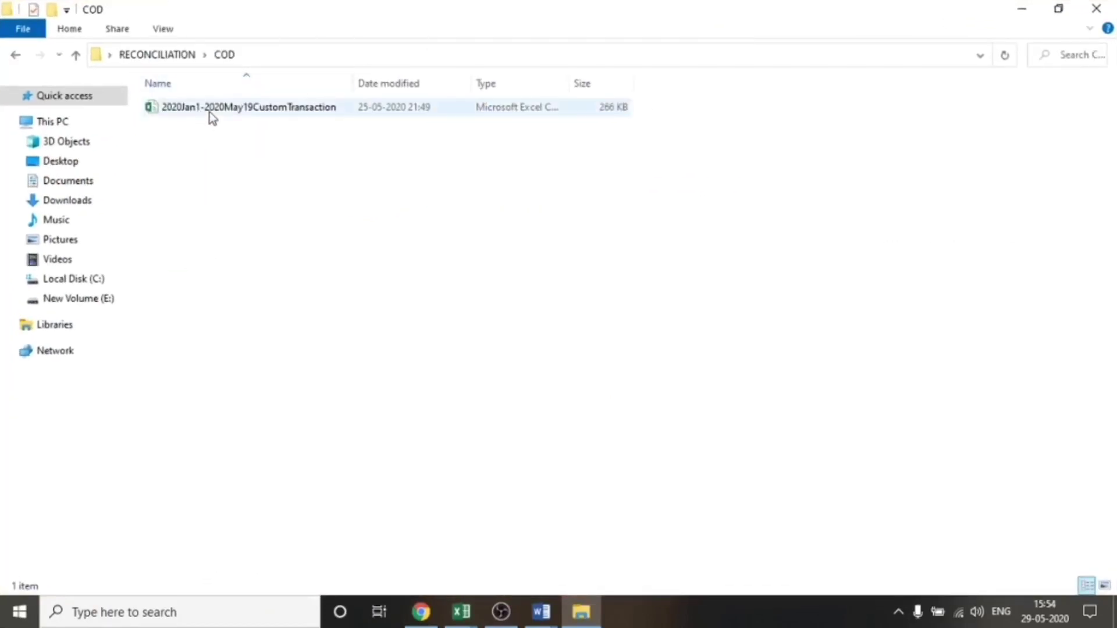
key(BackSpace)
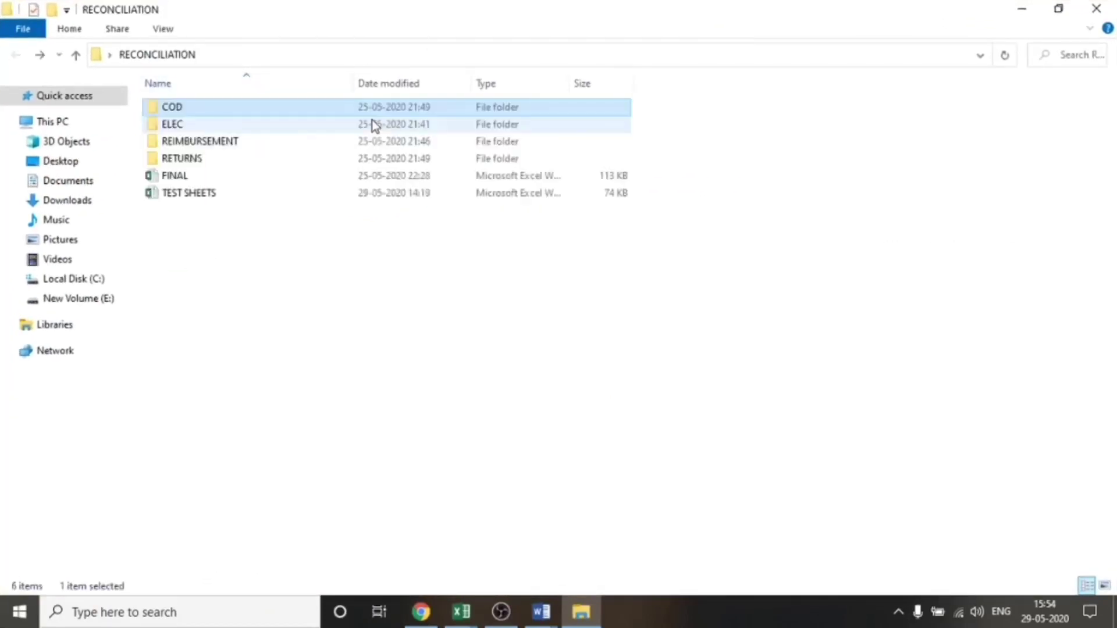
click(372, 121)
double_click(372, 123)
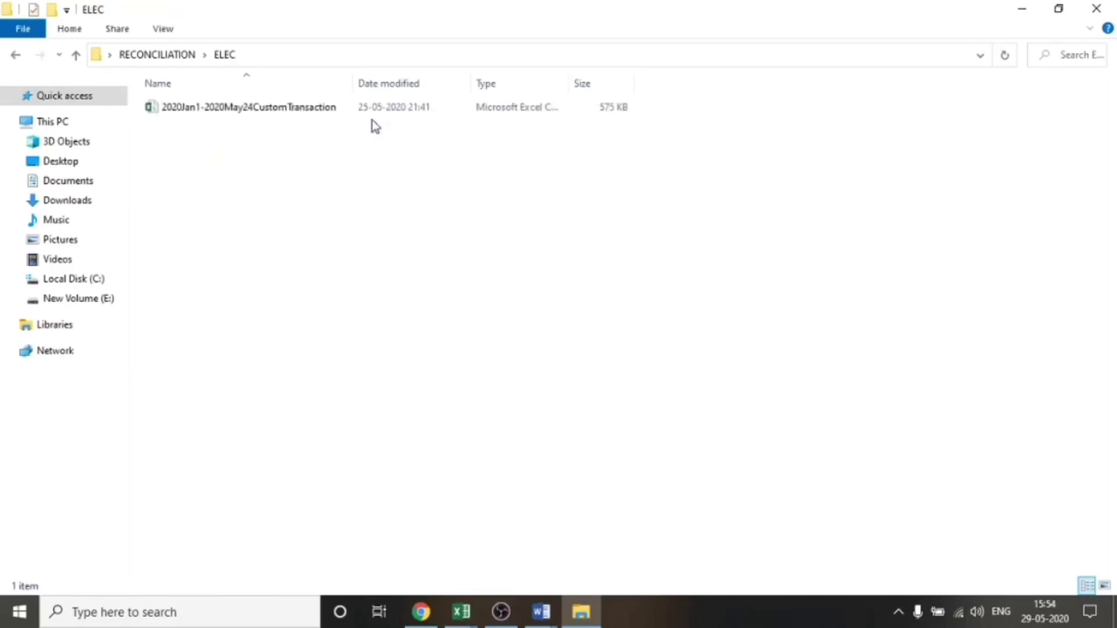
key(BackSpace)
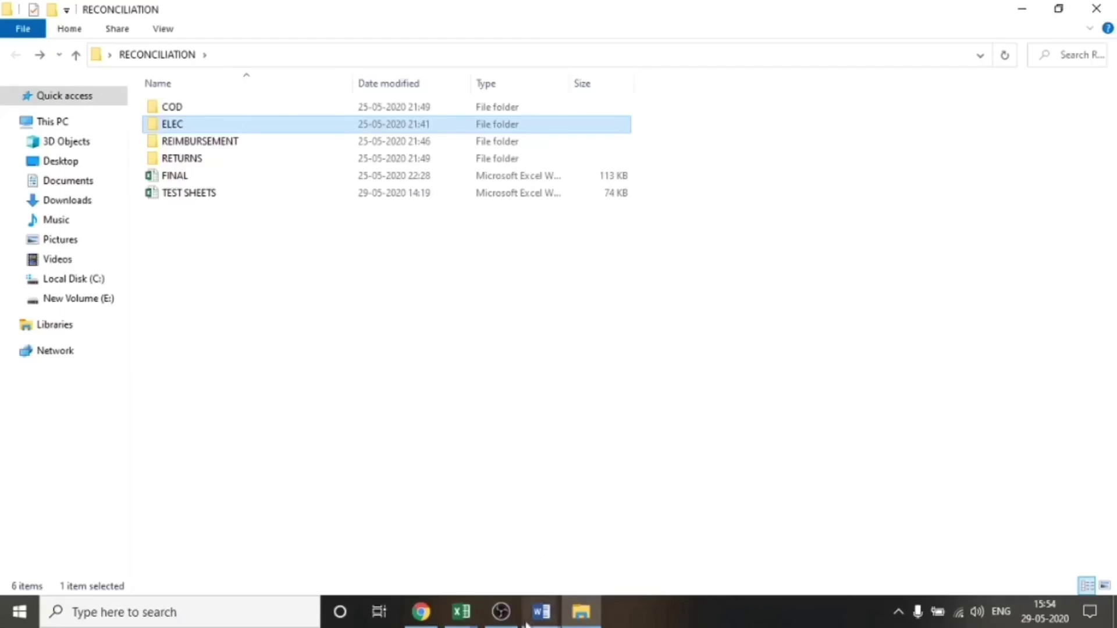
Return to Chrome and open the Fulfilment by Amazon reports in a new tab.
click(423, 611)
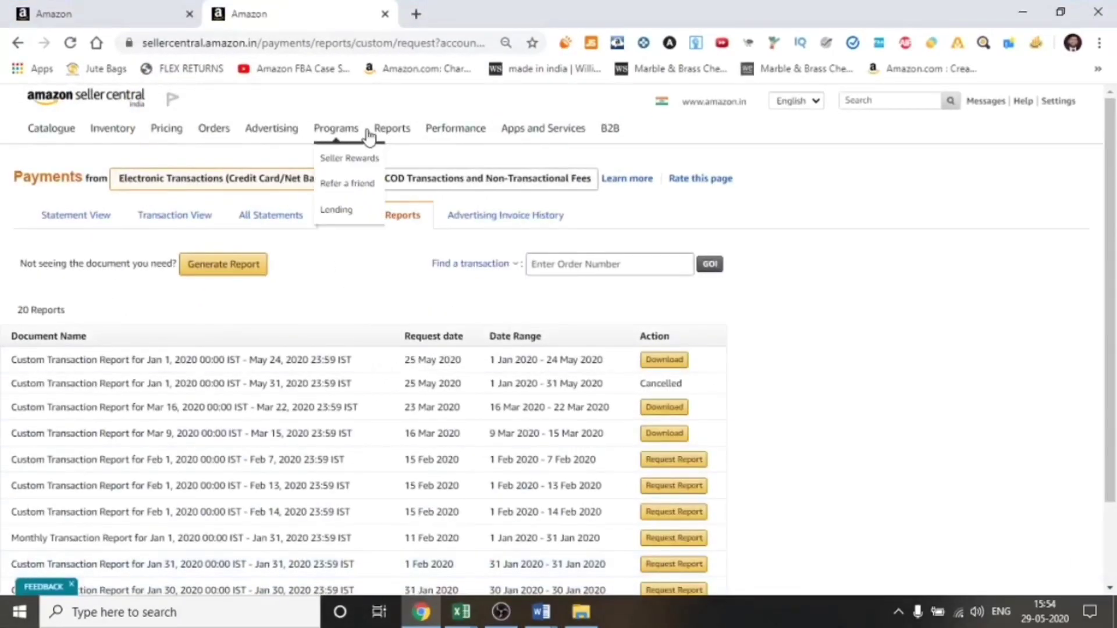
mouse_move(392, 133)
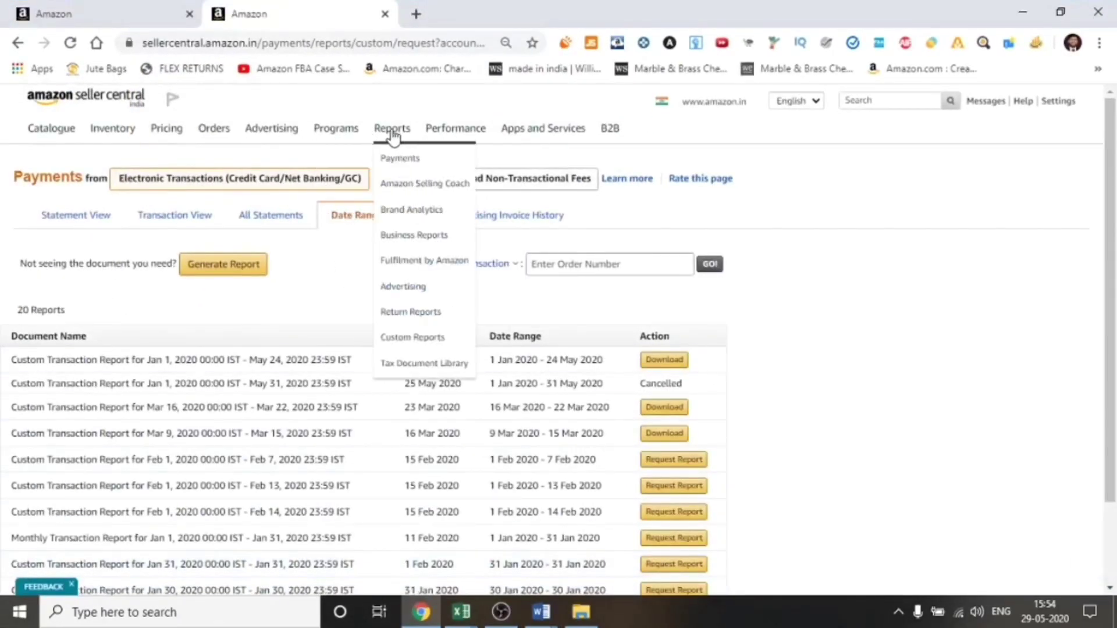
middle_click(400, 262)
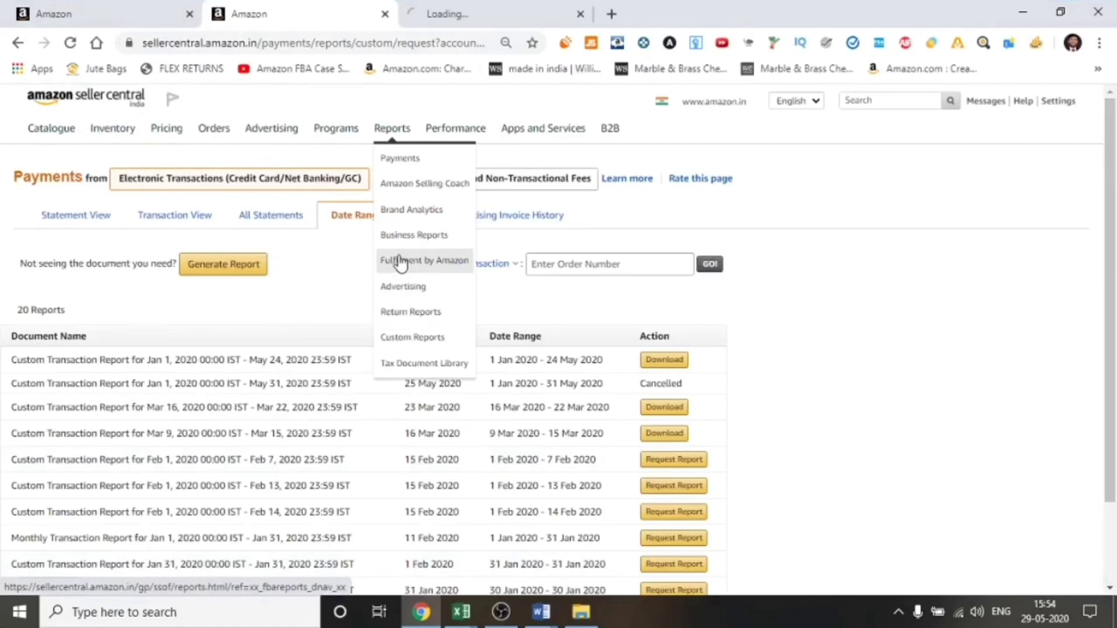
click(488, 8)
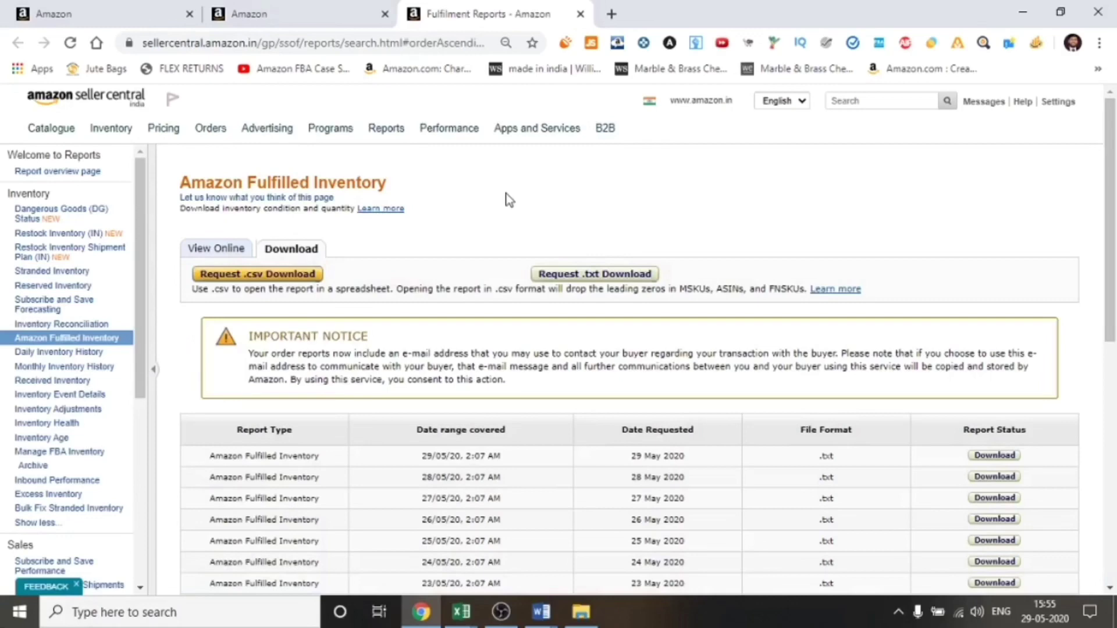
Open the FBA customer returns download options and request a .csv report for the last day (yesterday).
scroll(67, 324, down, 6)
scroll(47, 407, down, 4)
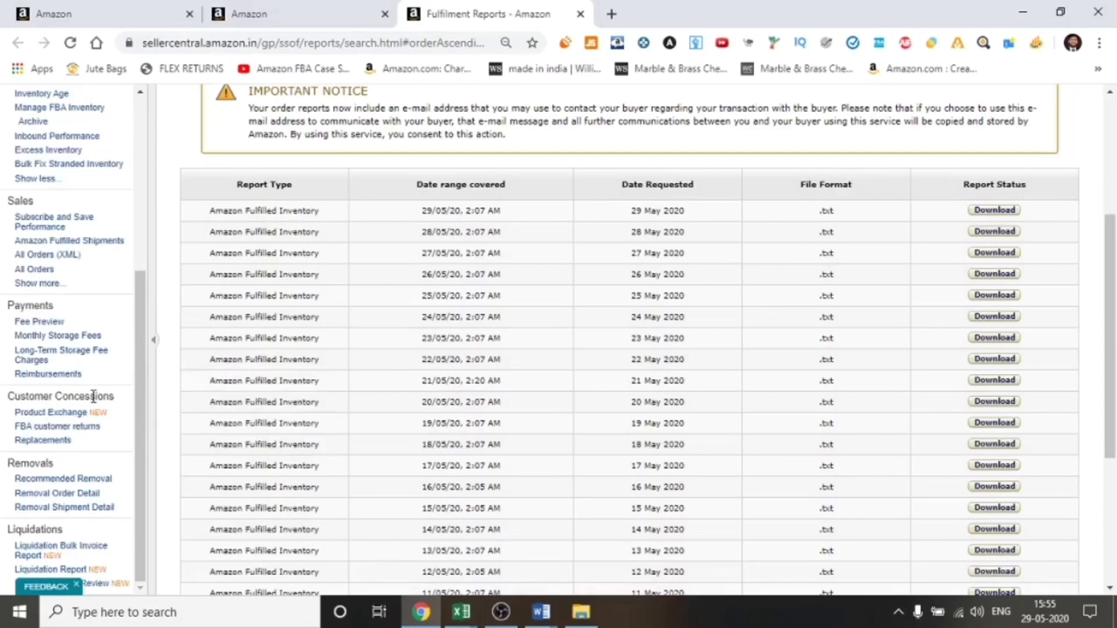
click(16, 428)
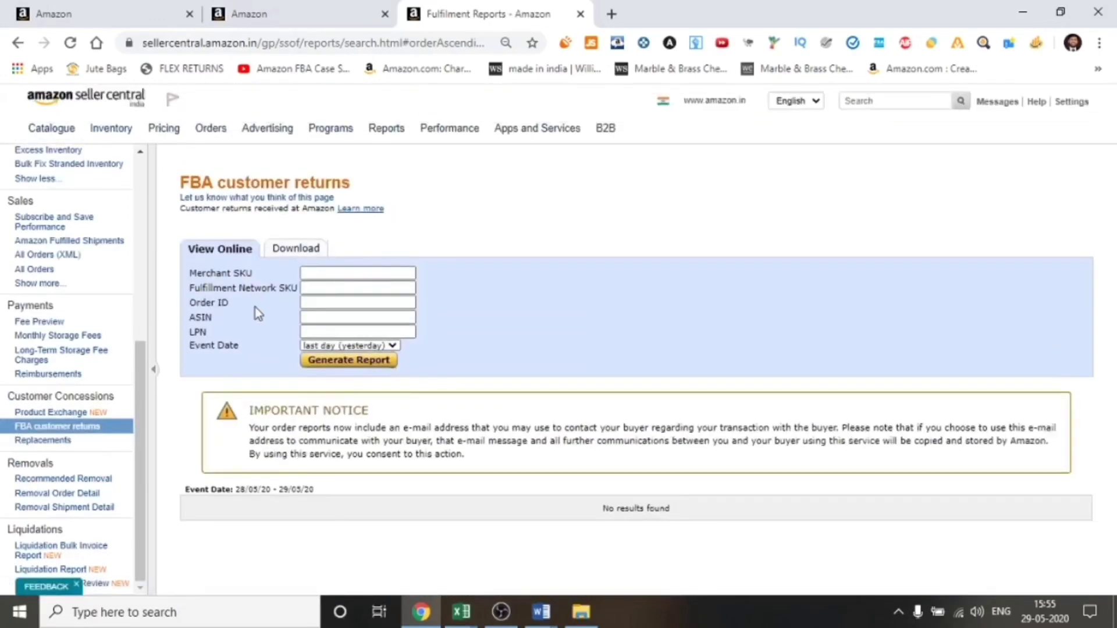
click(293, 248)
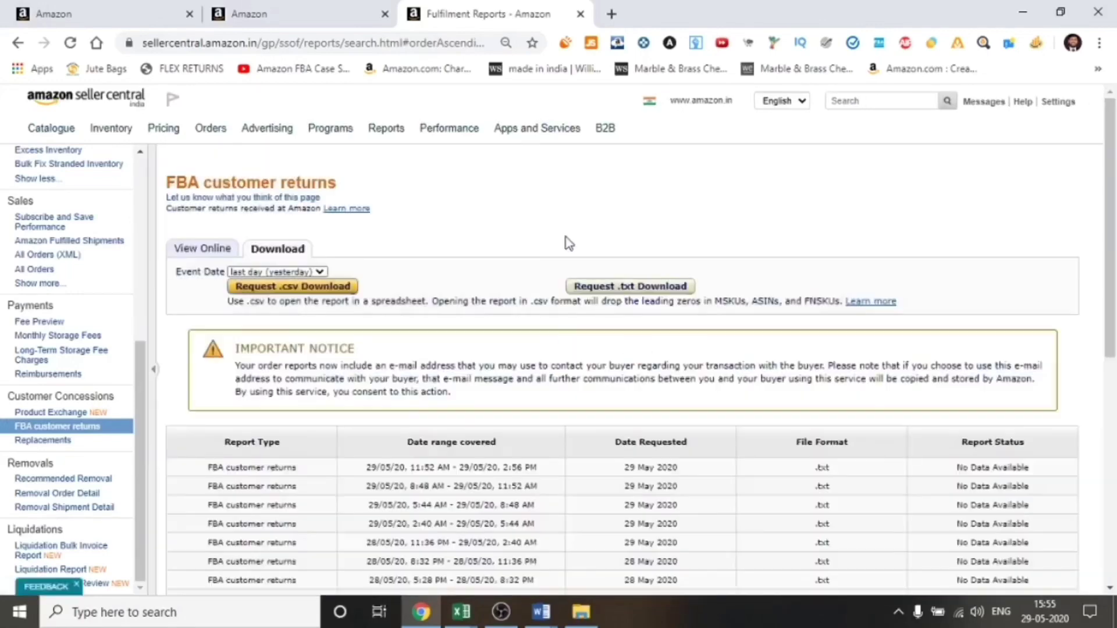
click(259, 285)
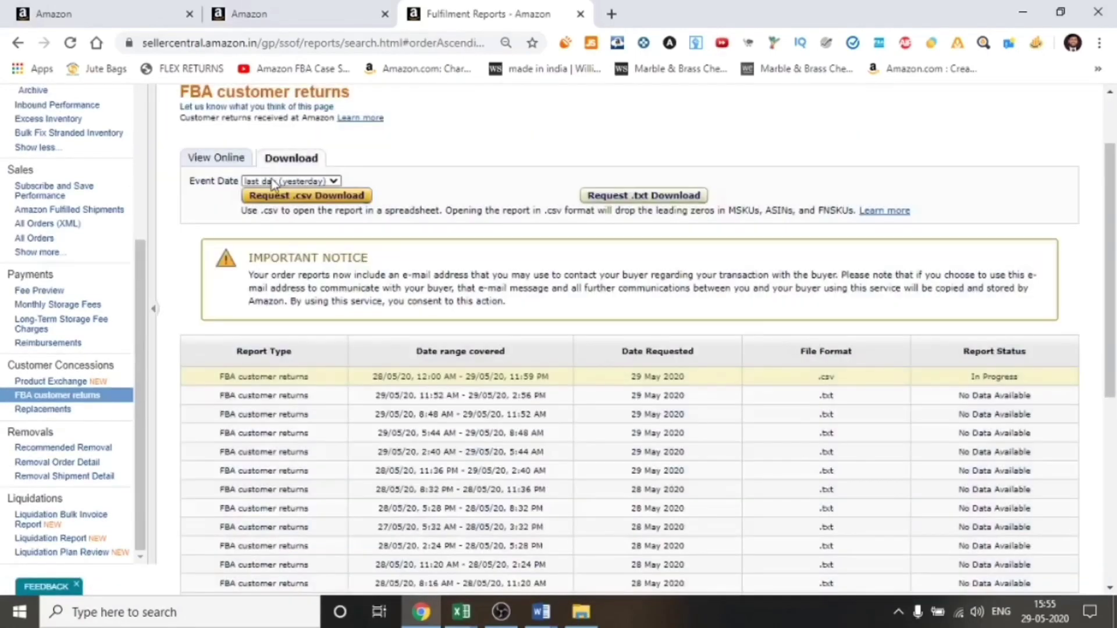
Set the event date of the FBA customer returns download to Exact dates.
click(290, 181)
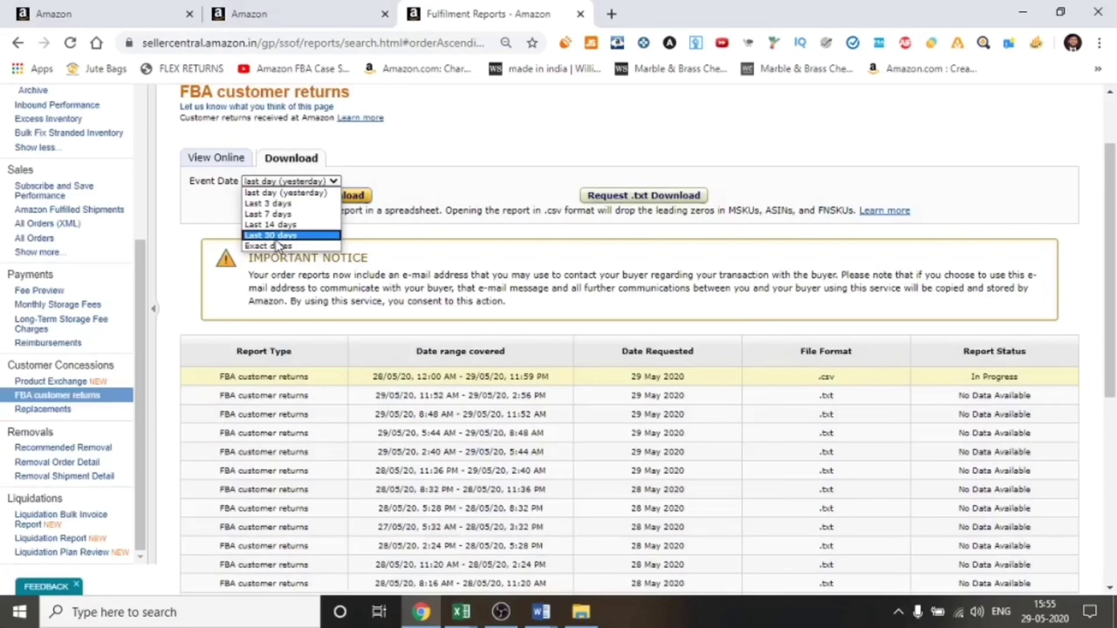
click(288, 193)
click(291, 183)
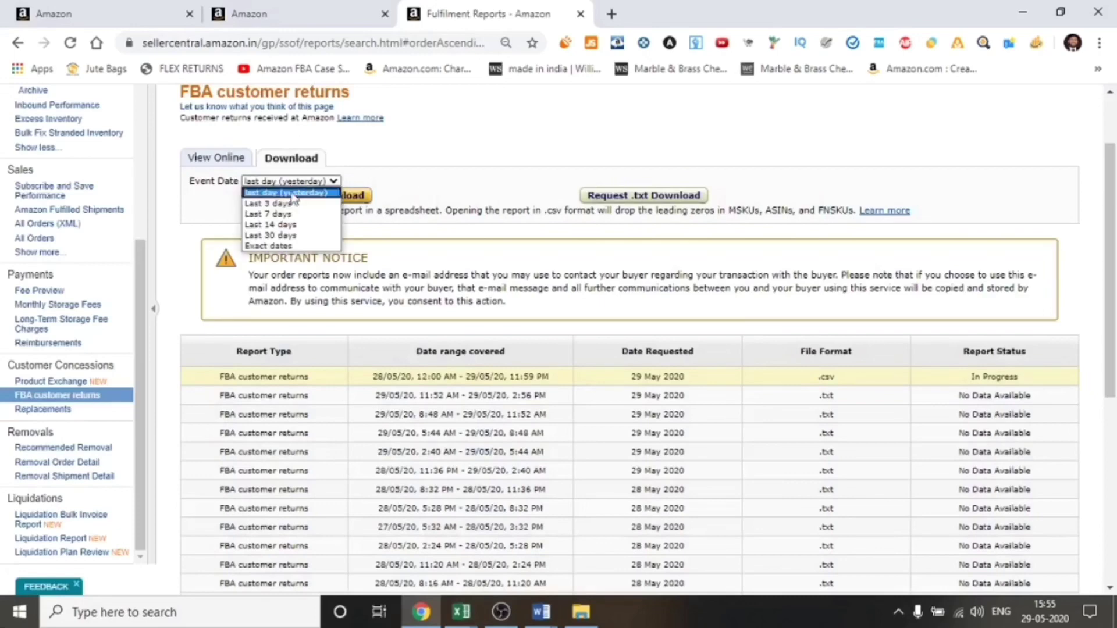
click(268, 245)
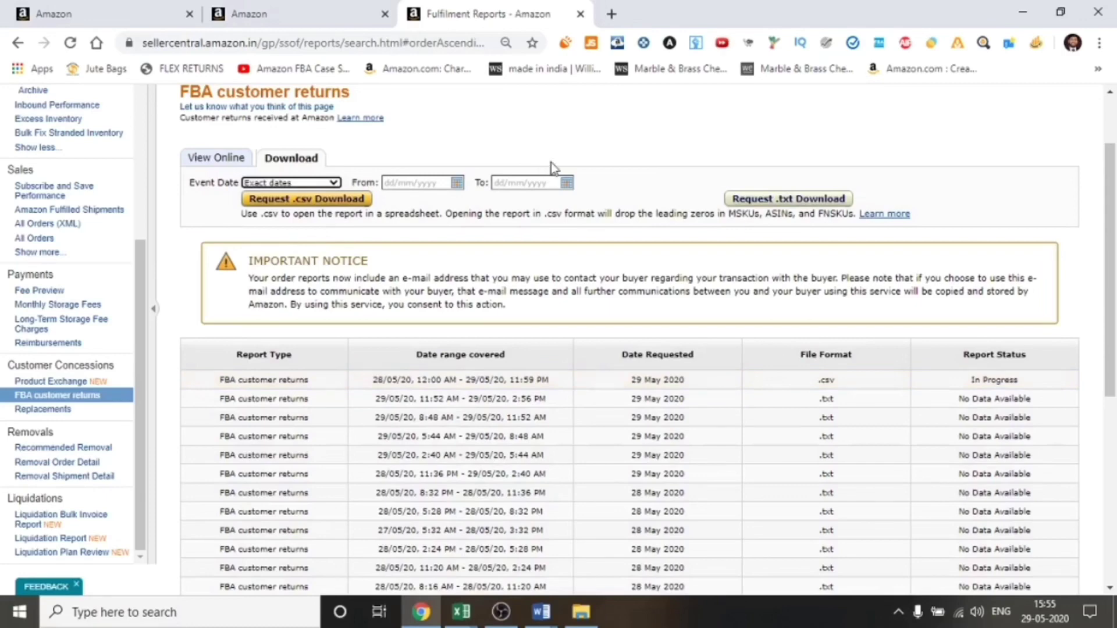
Open the download options of the Reimbursements report and set its event date to Exact dates.
scroll(551, 162, down, 3)
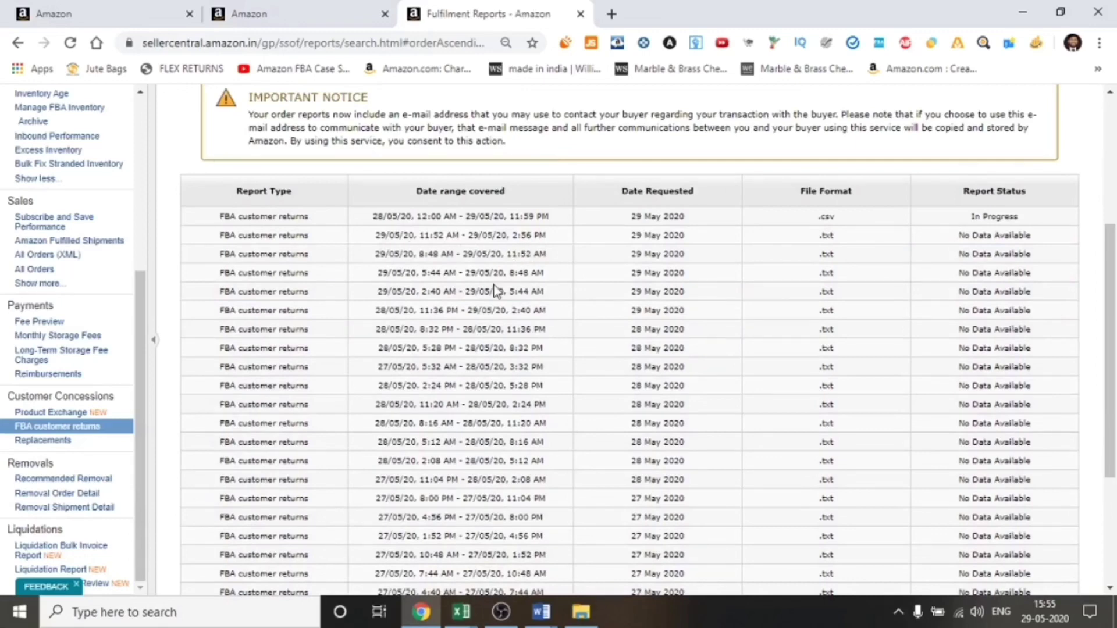
mouse_move(52, 379)
mouse_move(116, 230)
scroll(116, 235, up, 2)
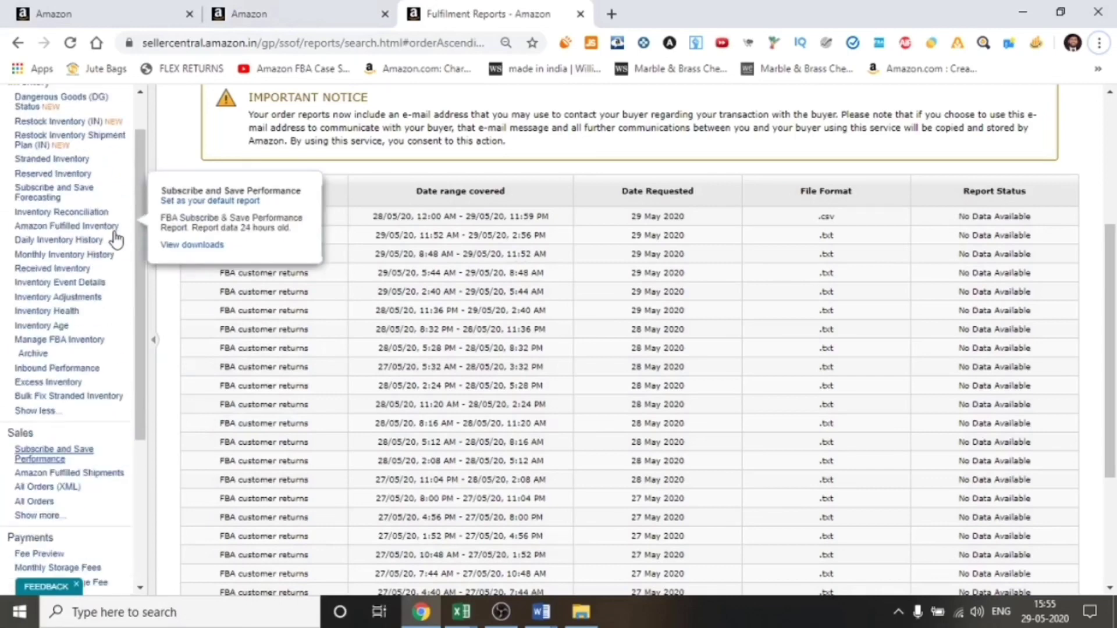
scroll(117, 239, down, 1)
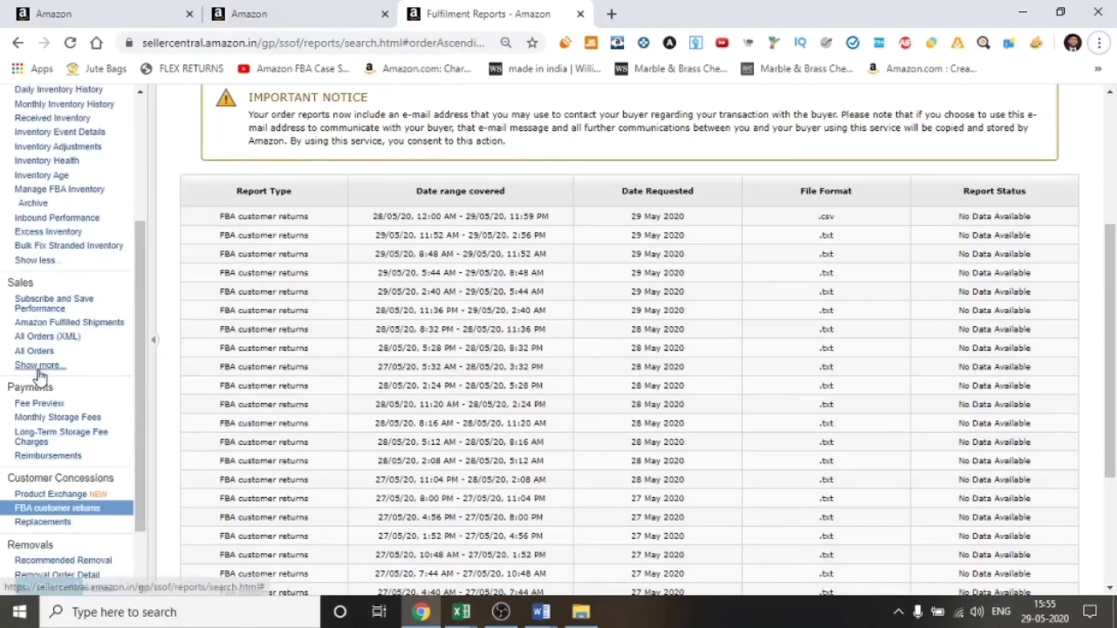
click(58, 457)
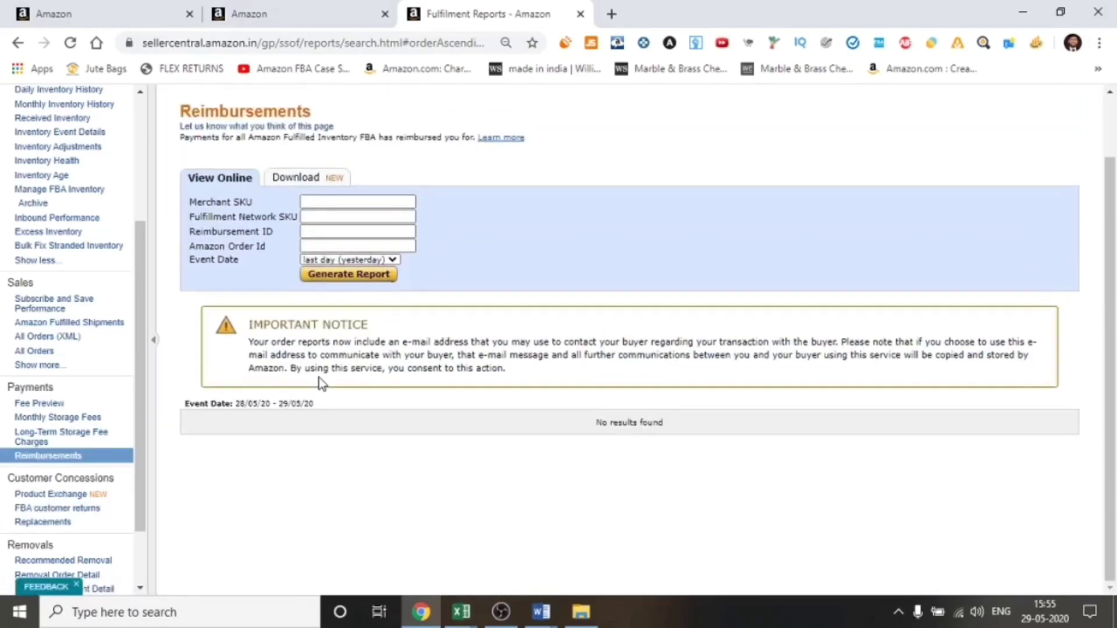
click(308, 179)
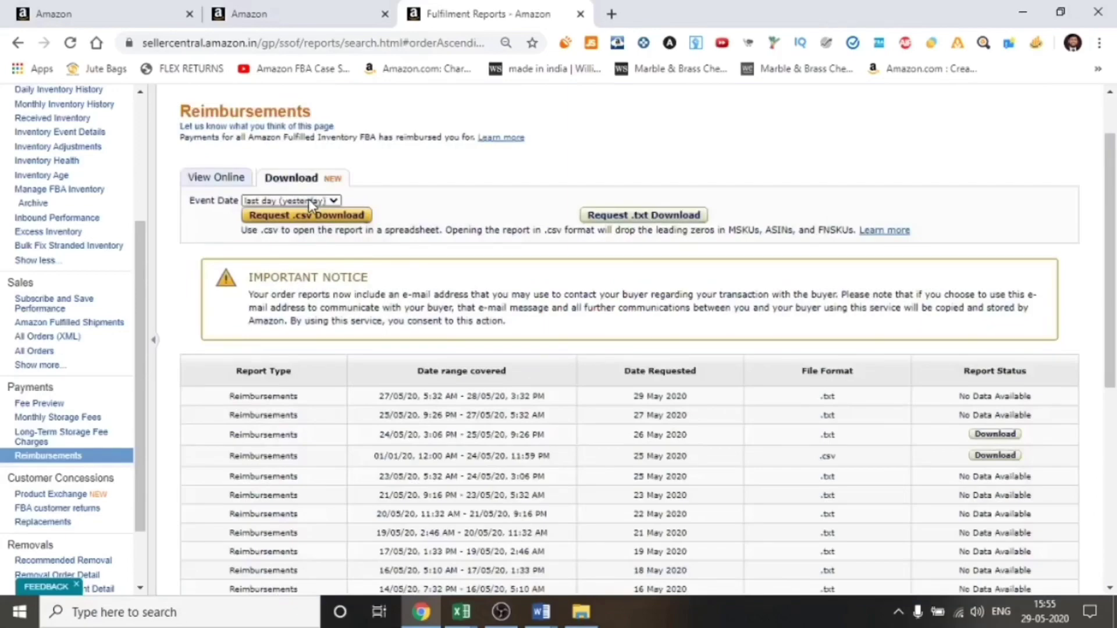
click(308, 199)
click(303, 269)
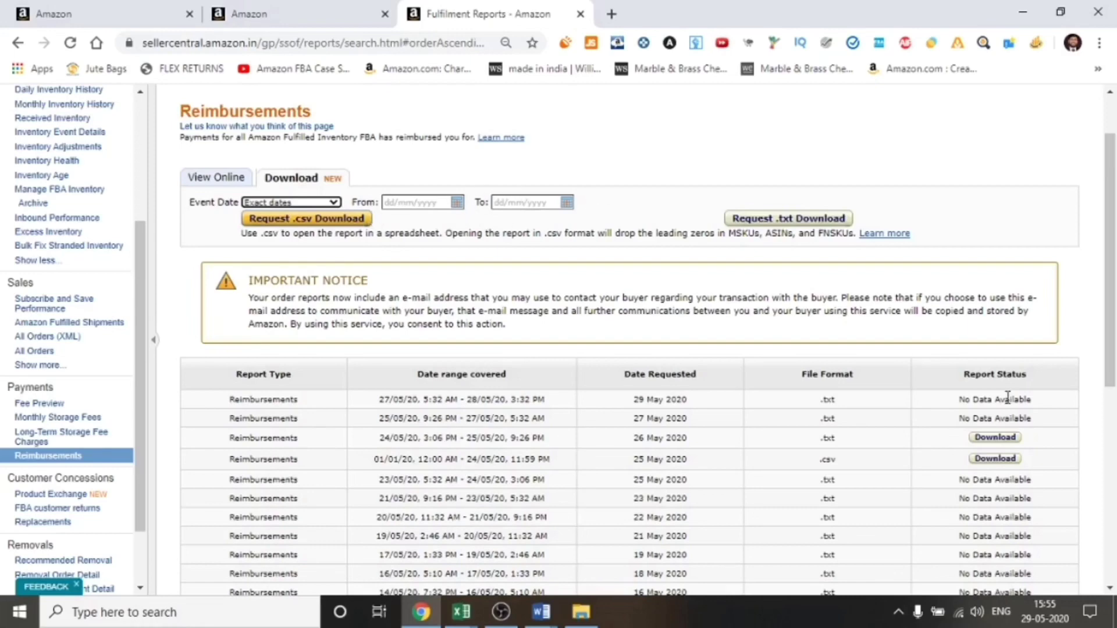
Switch to the RECONCILIATION folder and look through its COD, ELEC, REIMBURSEMENT and RETURNS folders and the FINAL and TEST SHEETS workbooks.
key(alt+Tab)
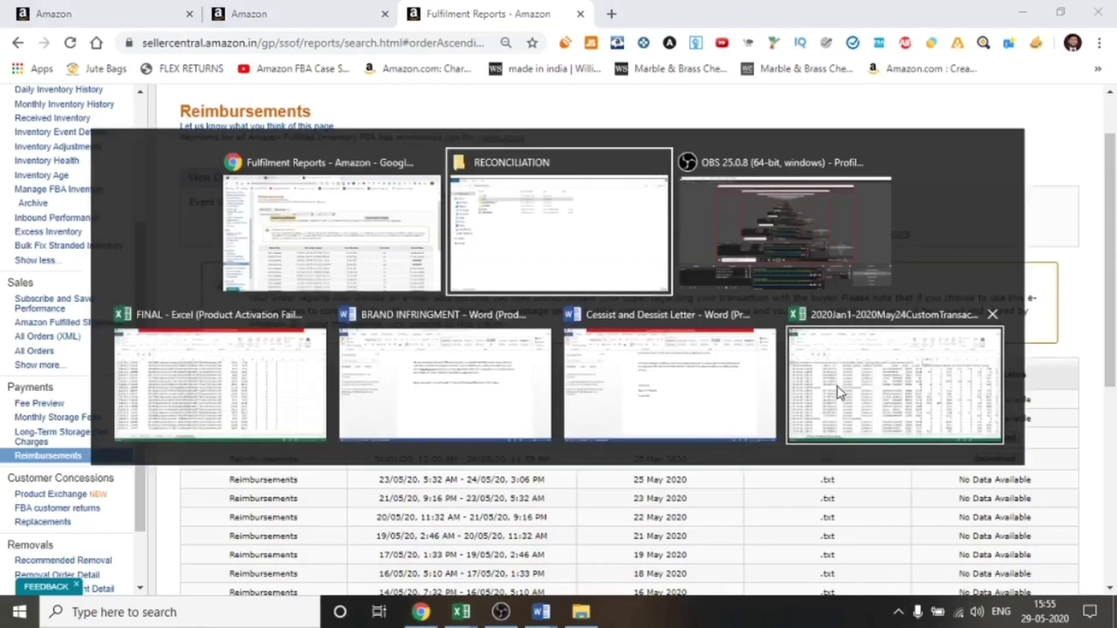
key(Down)
key(Down)
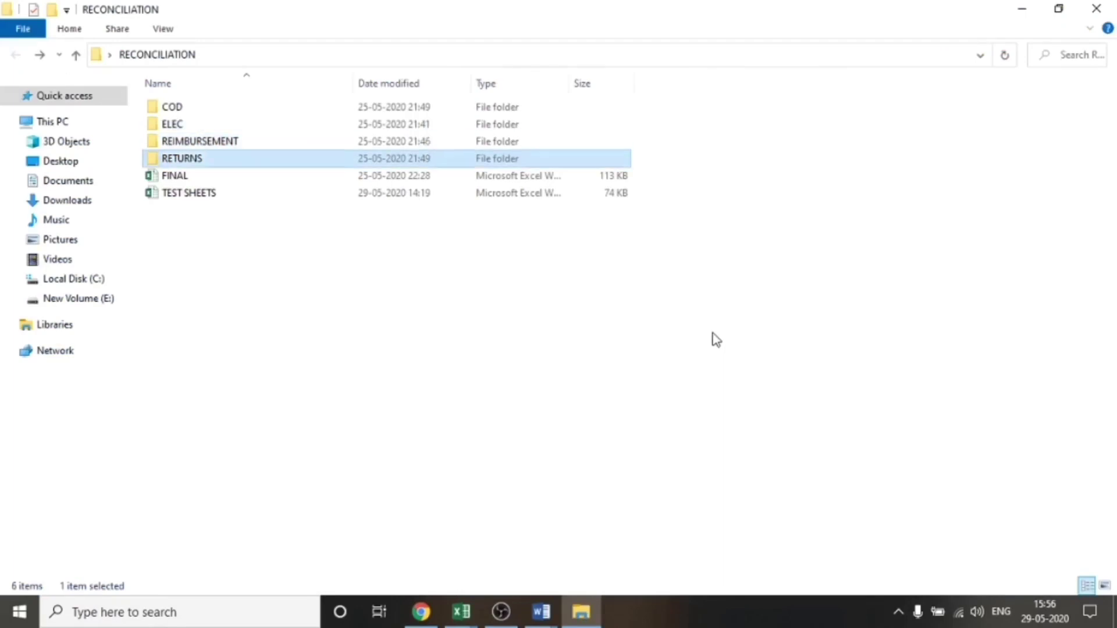
key(Up)
key(Up)
key(Up)
key(Down)
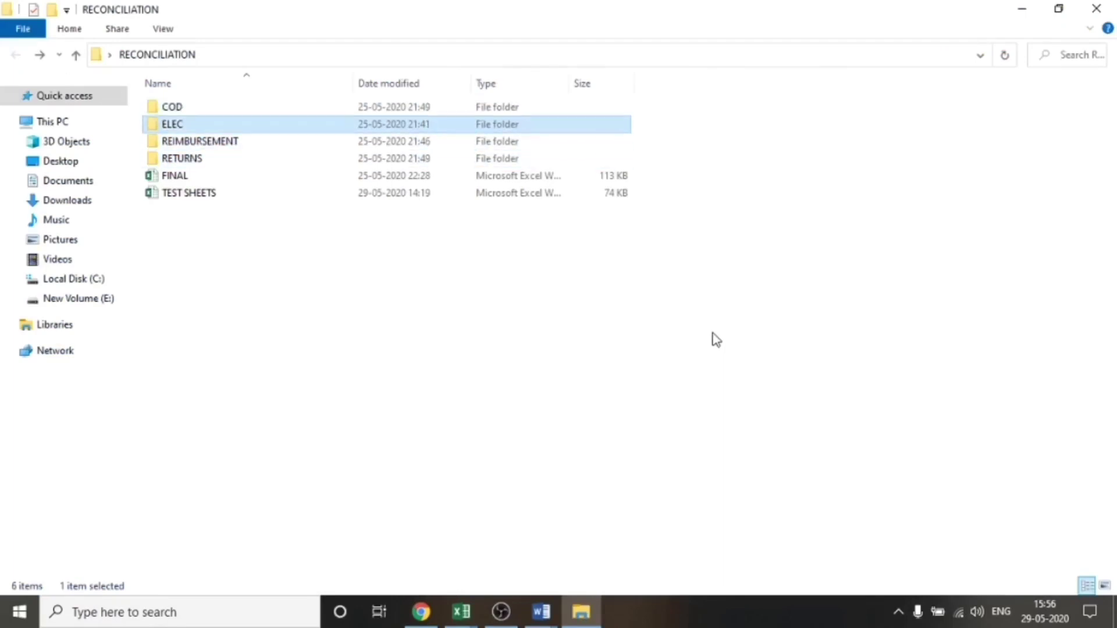
key(Down)
key(Down)
key(Down)
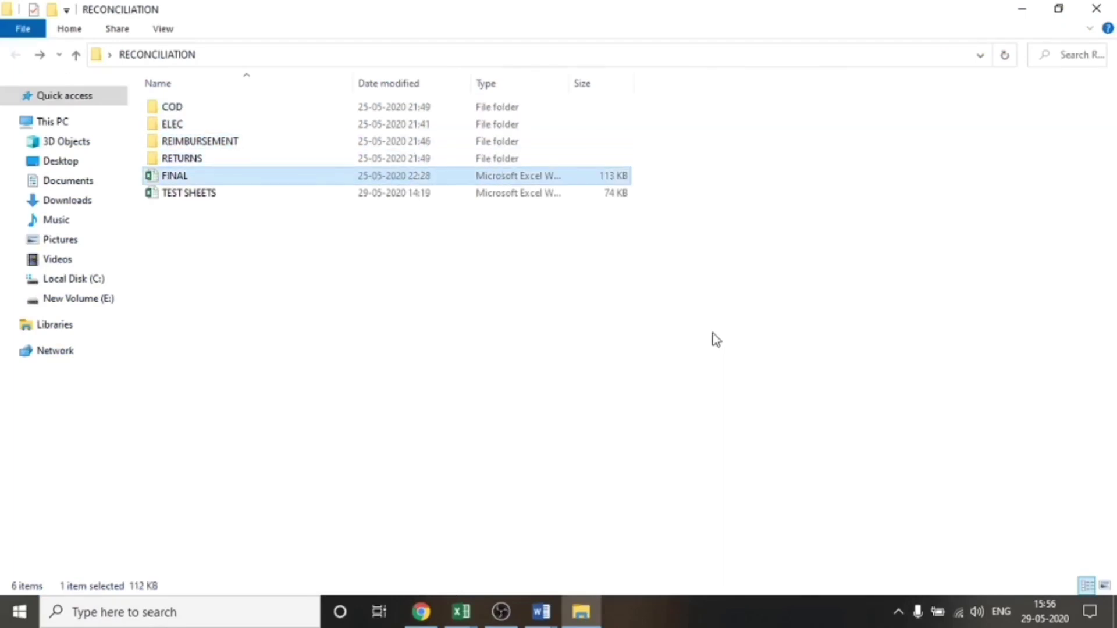
key(Down)
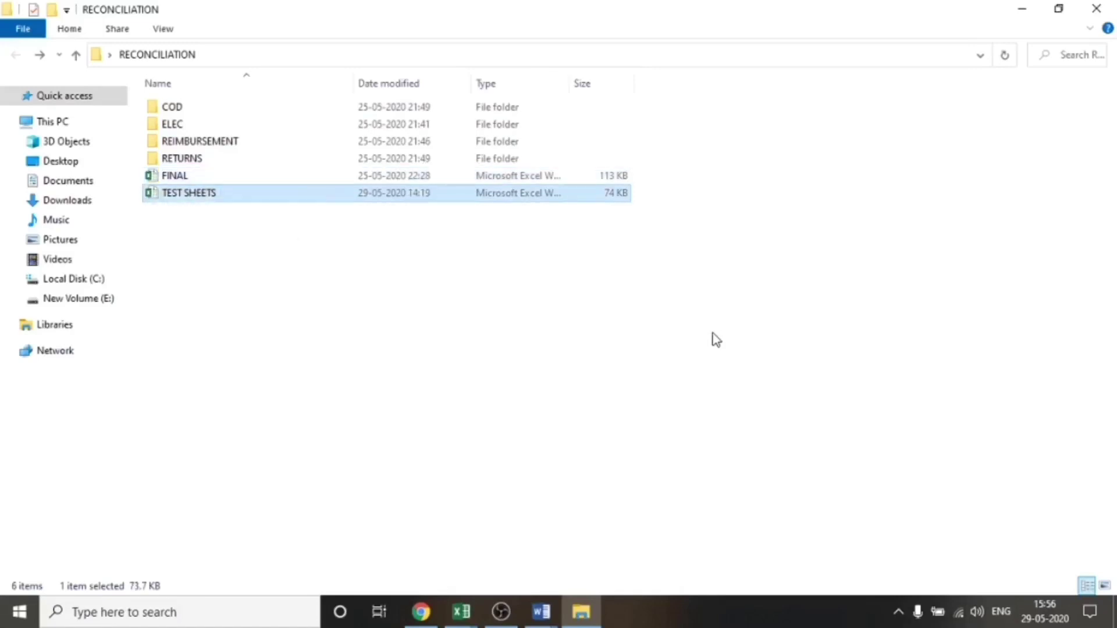
Open the TEST SHEETS workbook and switch to the 2020Jan1-2020May24CustomTransaction report.
key(Return)
key(Up)
key(Up)
key(Up)
key(Up)
key(alt+Tab)
key(alt+Tab)
key(Left)
key(Down)
key(Right)
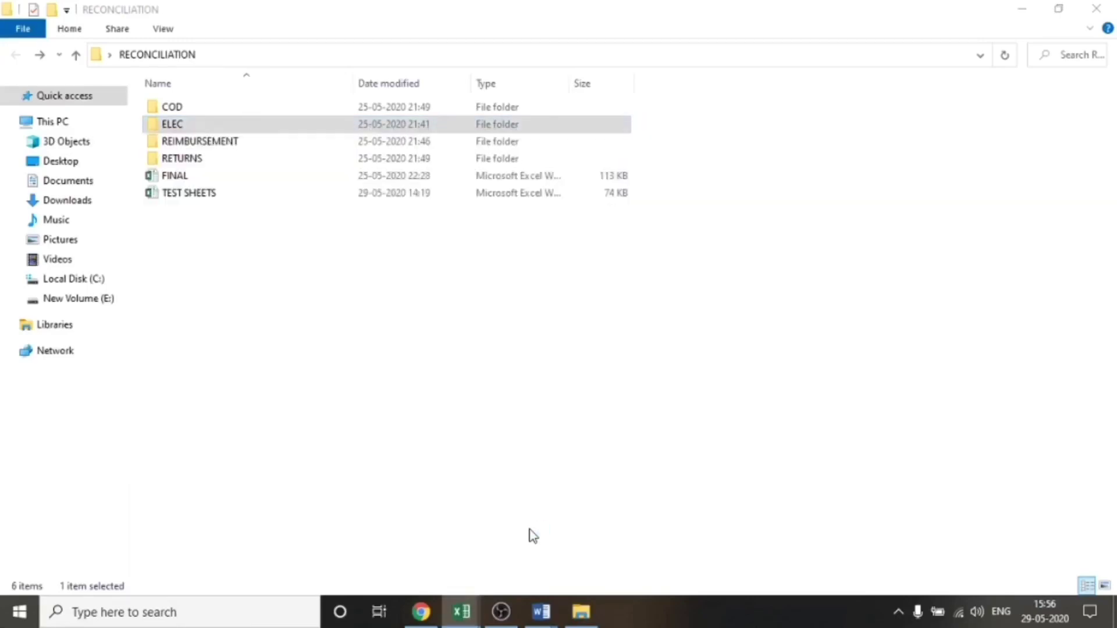
key(Left)
key(Left)
key(Up)
key(Up)
key(Up)
key(Up)
key(Up)
key(Up)
key(Up)
key(Up)
key(Up)
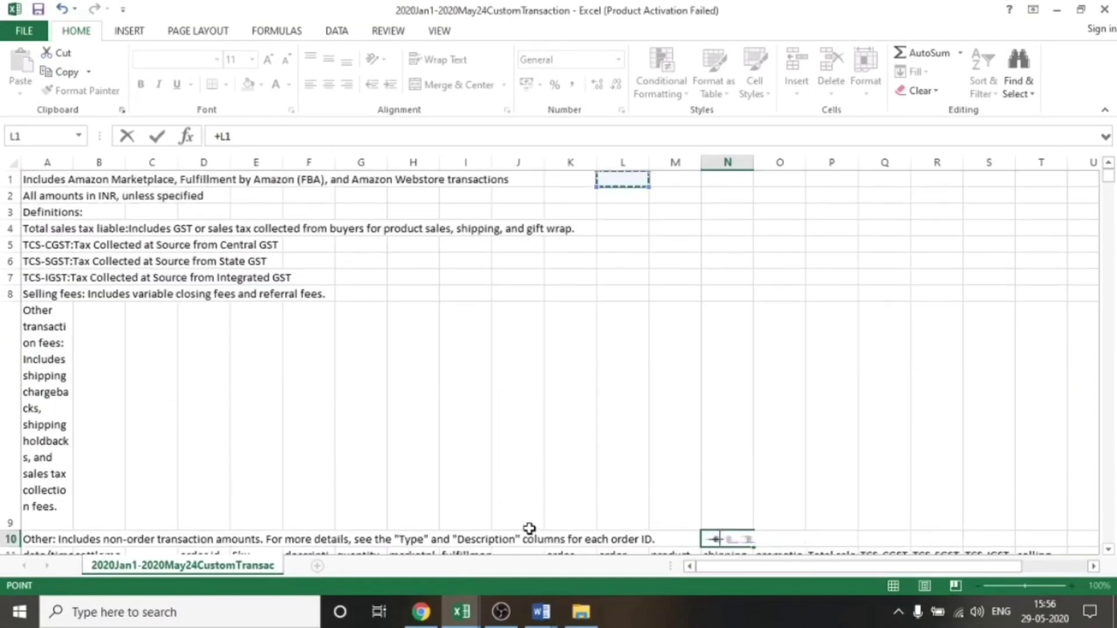
key(Left)
scroll(339, 387, down, 2)
scroll(339, 387, up, 1)
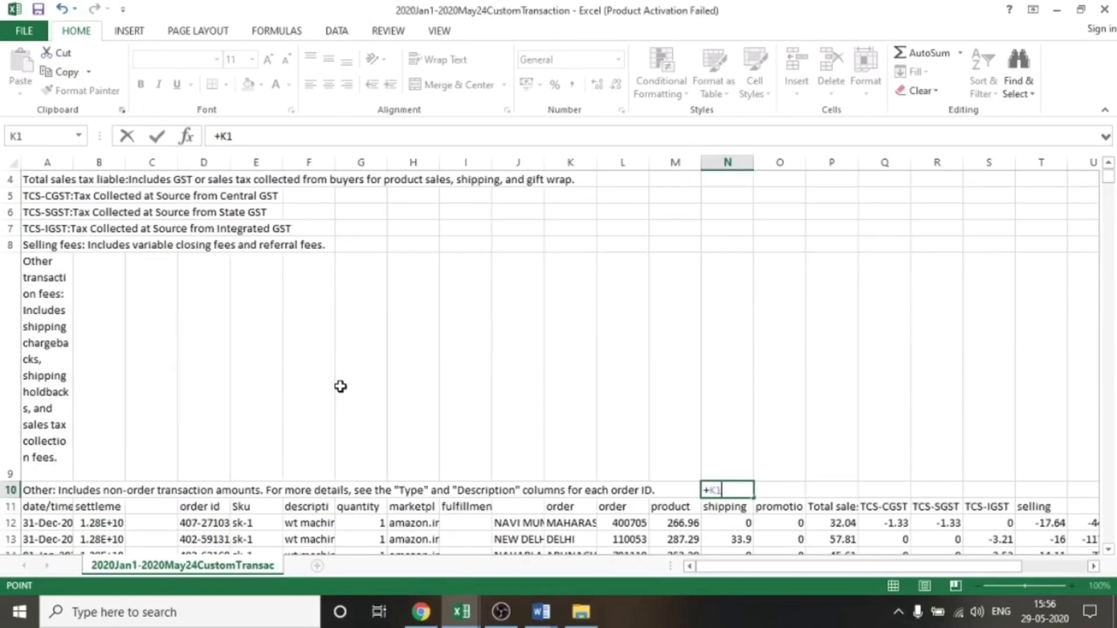
drag(9, 490, 5, 493)
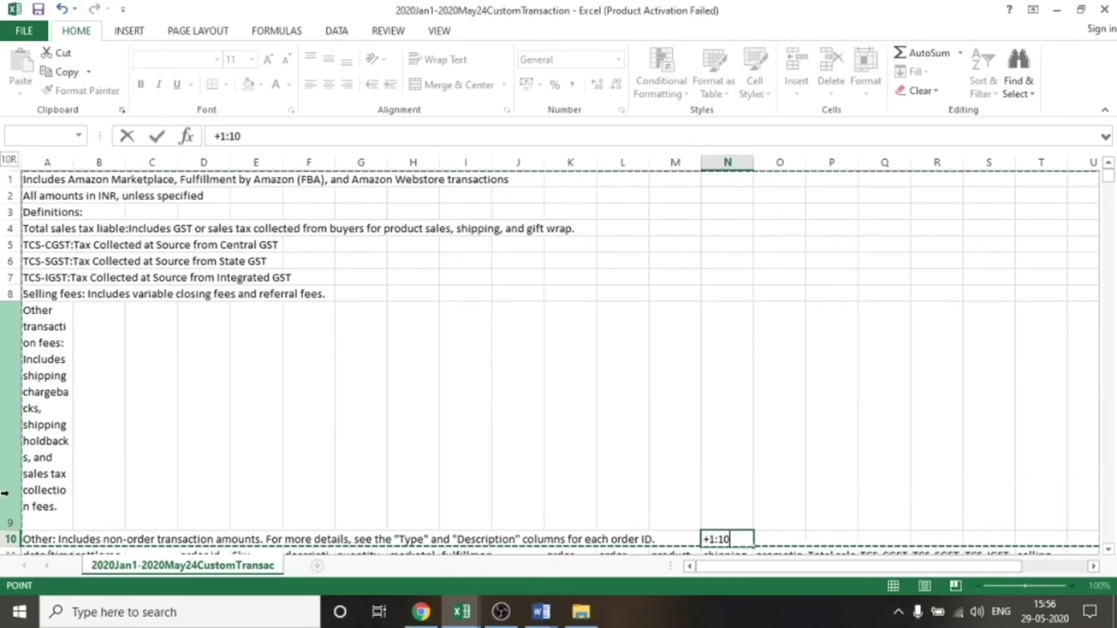
key(Escape)
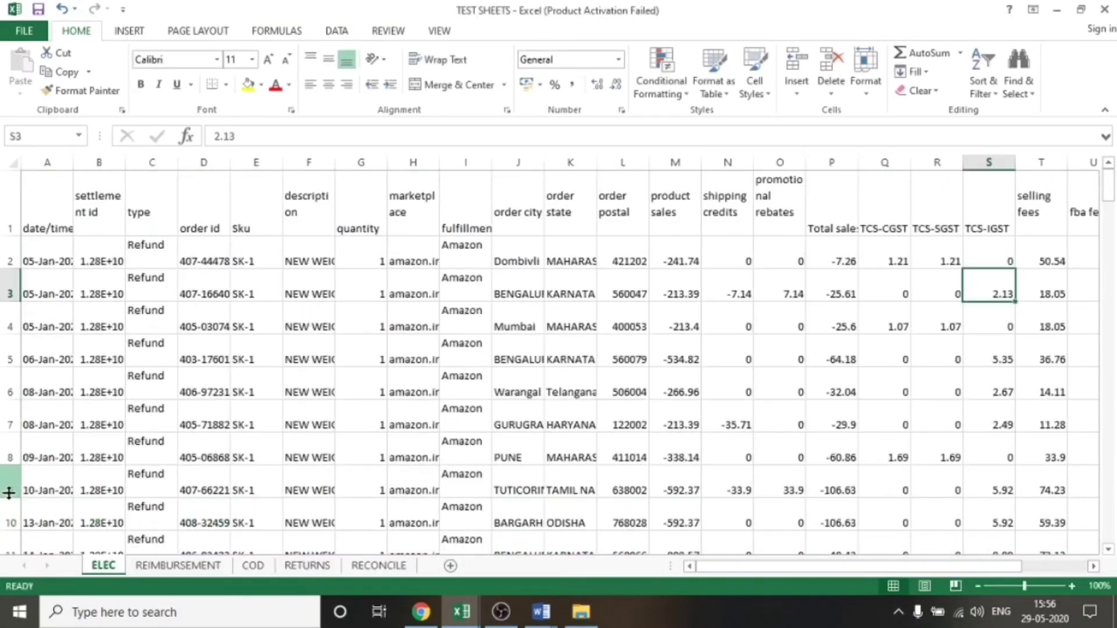
Delete introductory rows 1 to 10 above the header row in the custom transaction report.
click(121, 365)
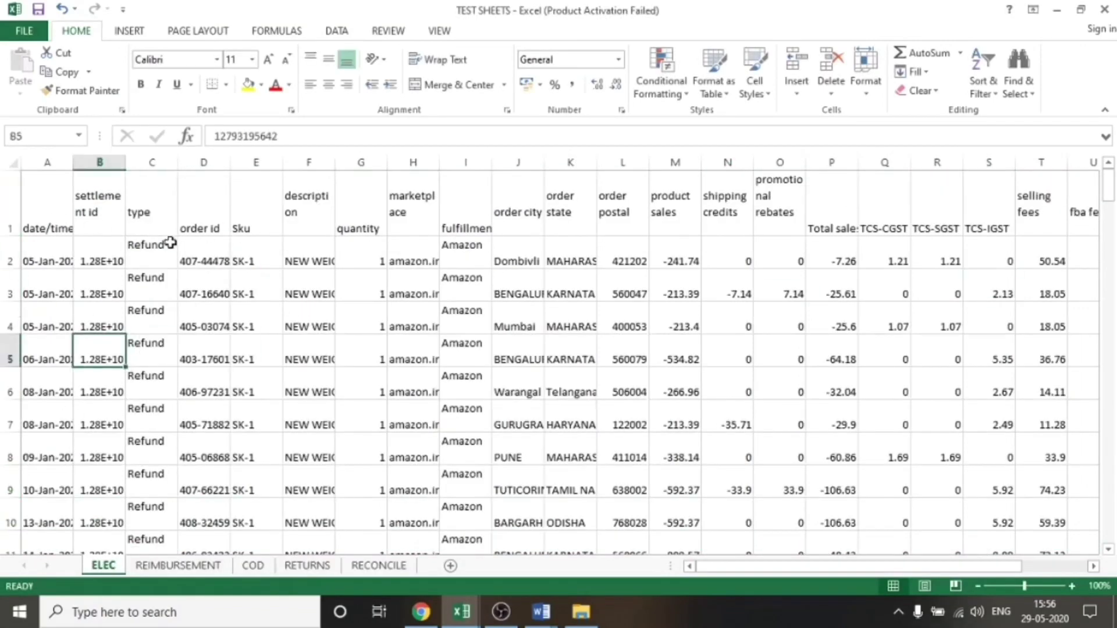
key(alt+Tab)
click(9, 539)
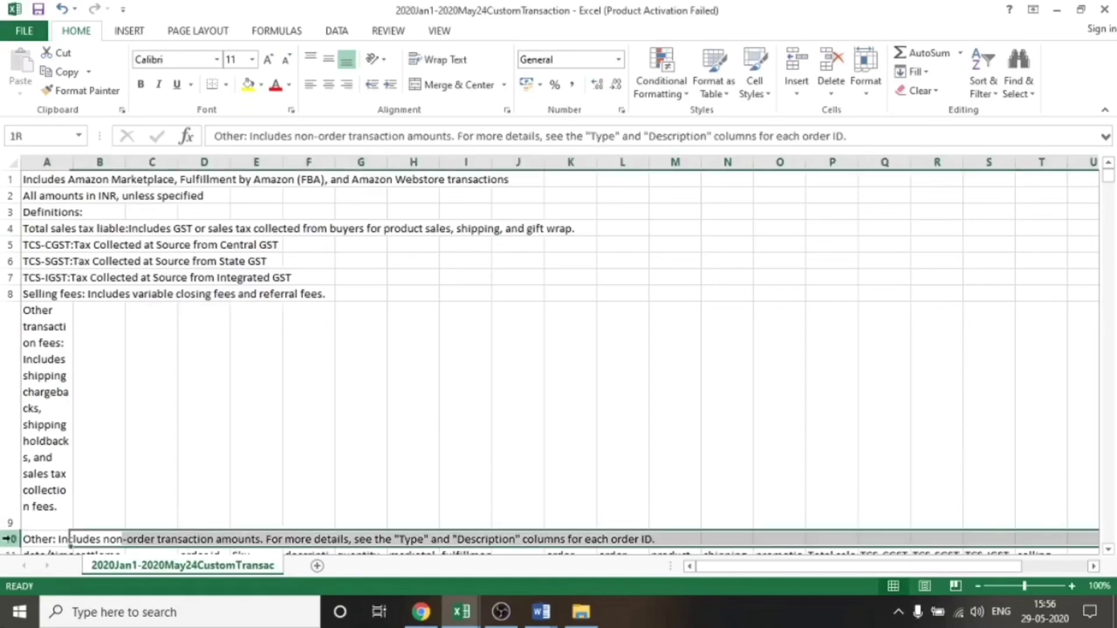
key(ctrl+shift+Up)
key(ctrl+minus)
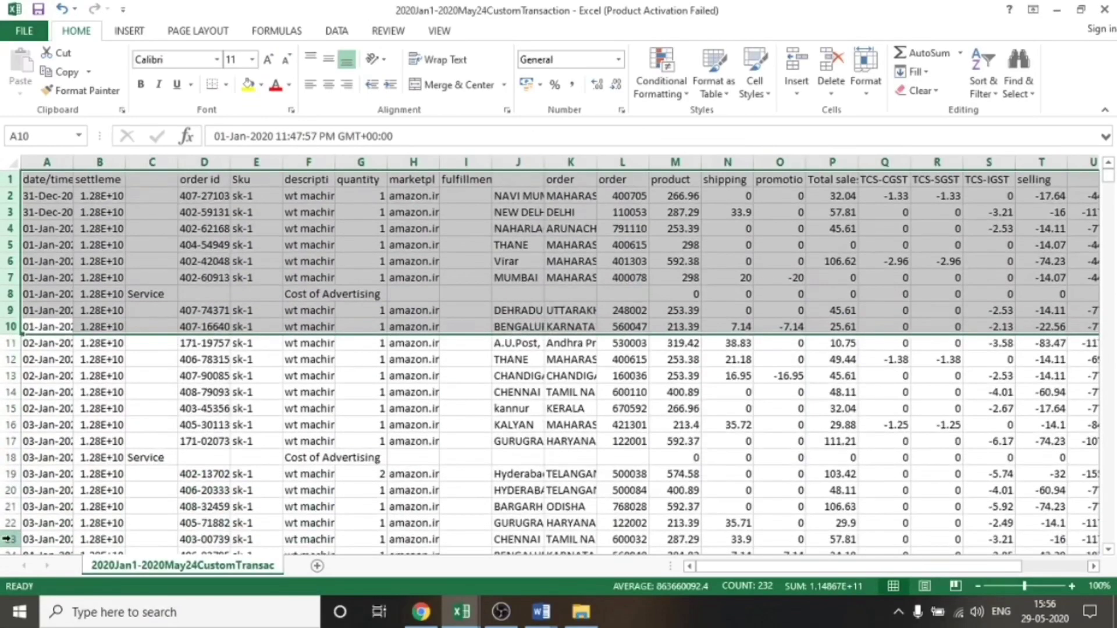
Copy the complete transaction table from A1 to its last cell and switch to the TEST SHEETS workbook.
click(131, 490)
click(30, 185)
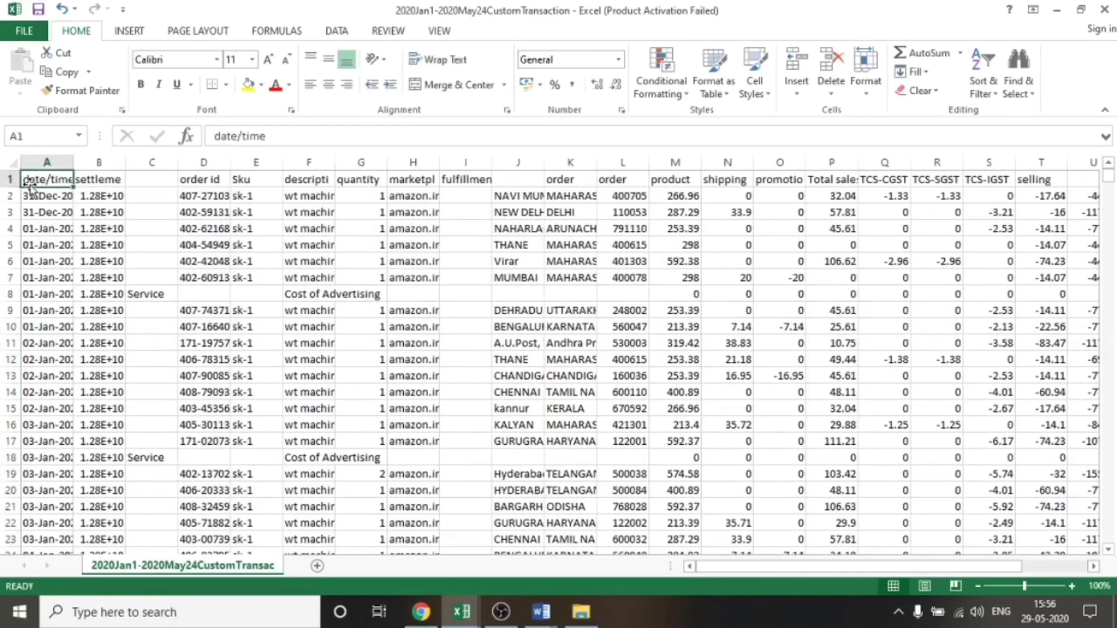
key(ctrl+shift+End)
key(ctrl+c)
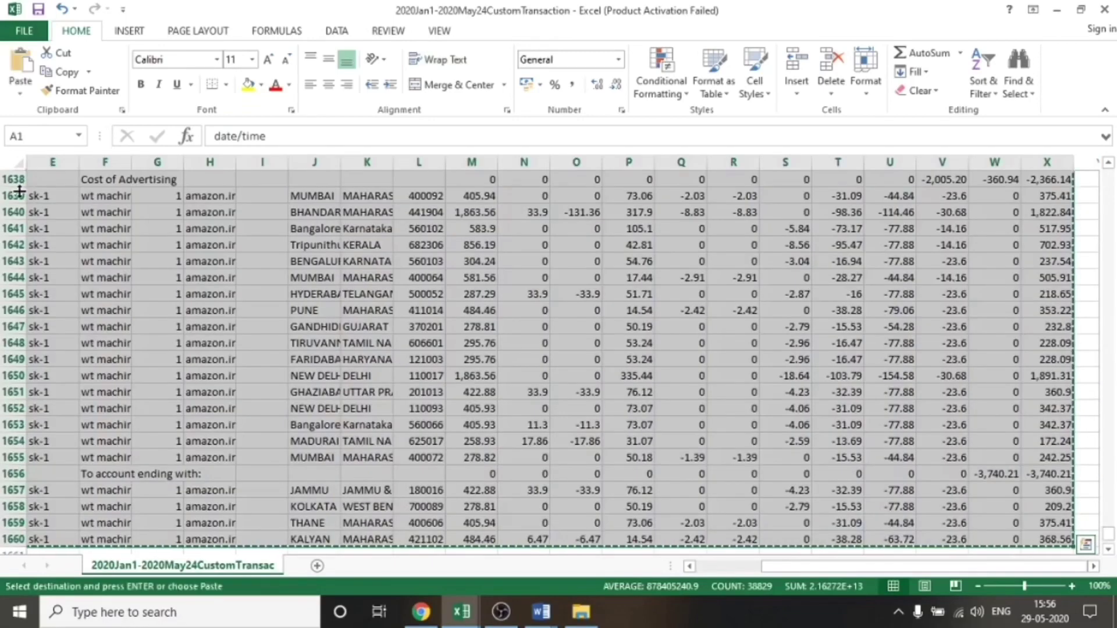
key(alt+Tab)
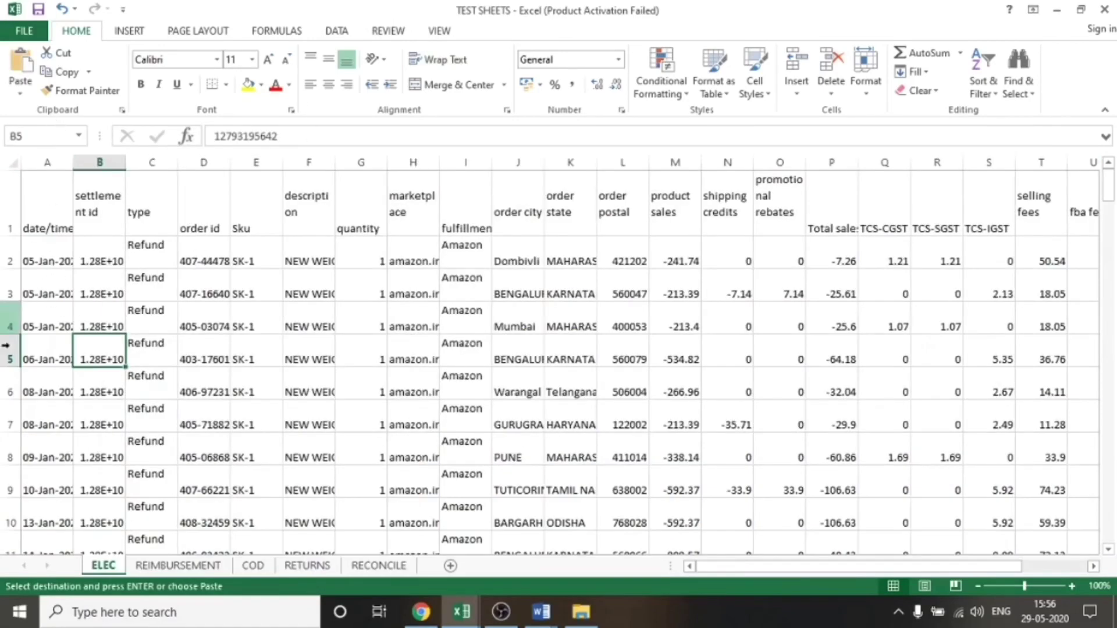
Look over the reimbursement records on the REIMBURSEMENT sheet from first to last row and return to the ELEC sheet.
key(alt+Tab)
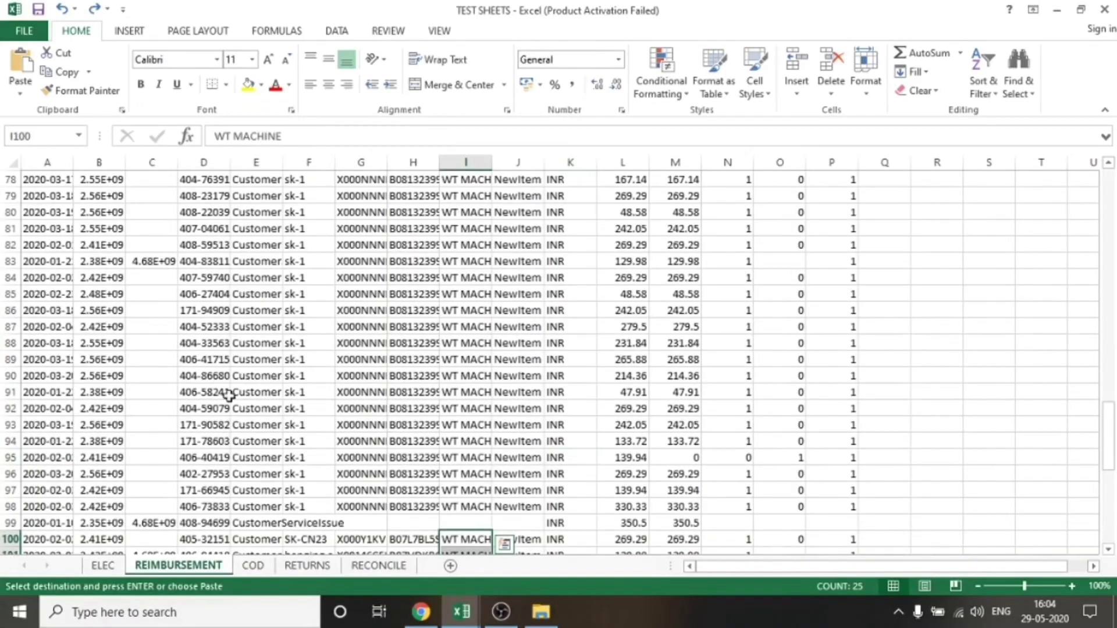
key(ctrl+Up)
key(ctrl+Left)
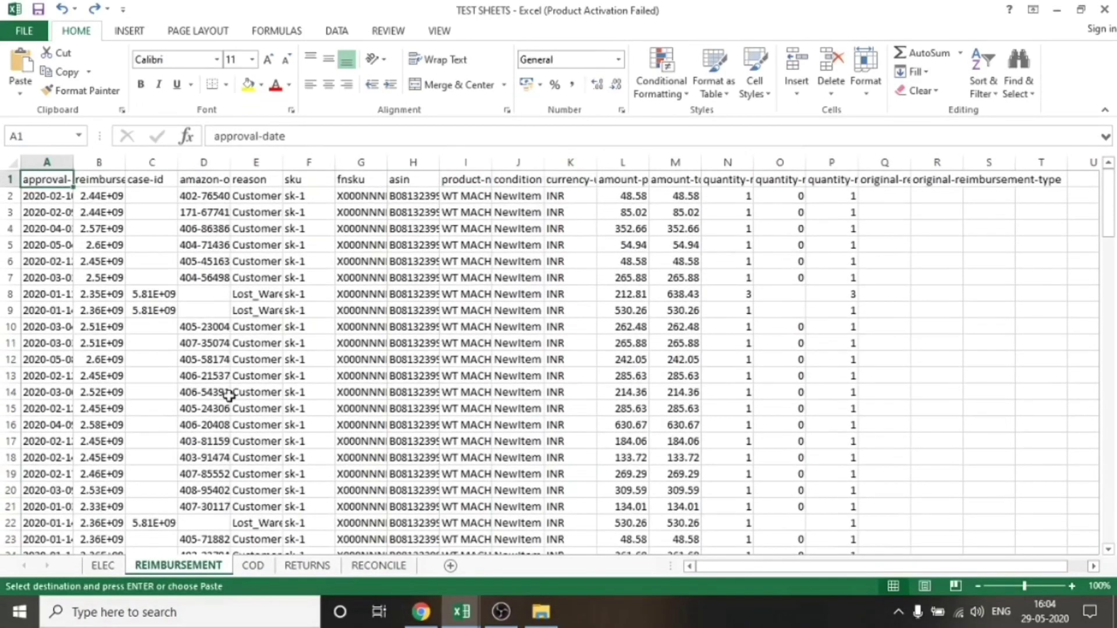
key(ctrl+Down)
key(ctrl+Up)
click(103, 566)
key(Escape)
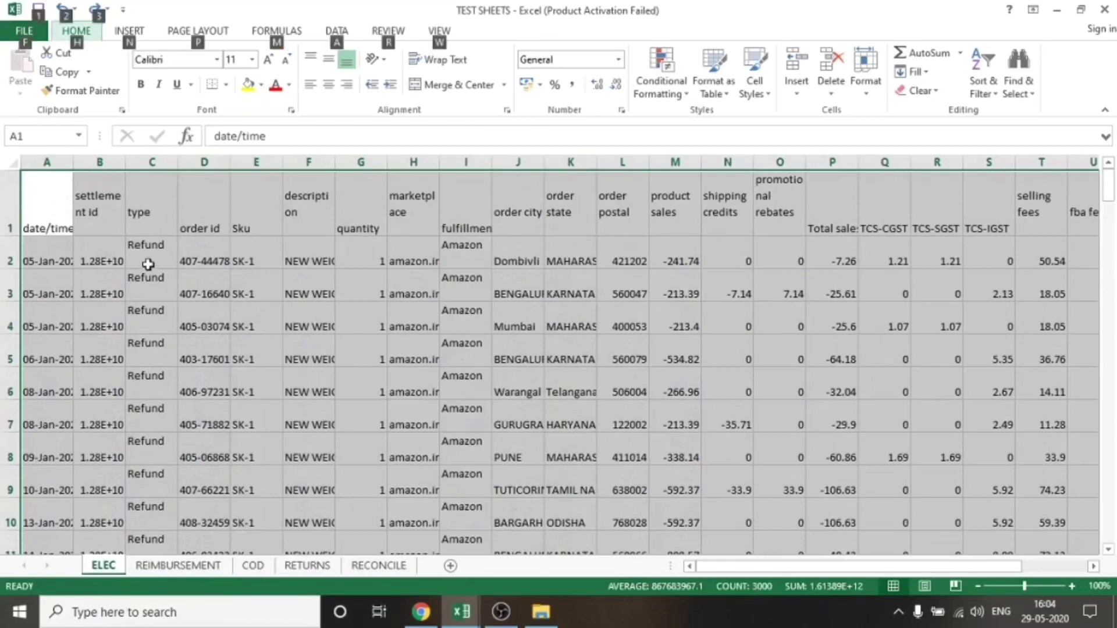
Switch to the custom transaction report and add filters to its header row.
key(alt+Tab)
key(alt+Tab)
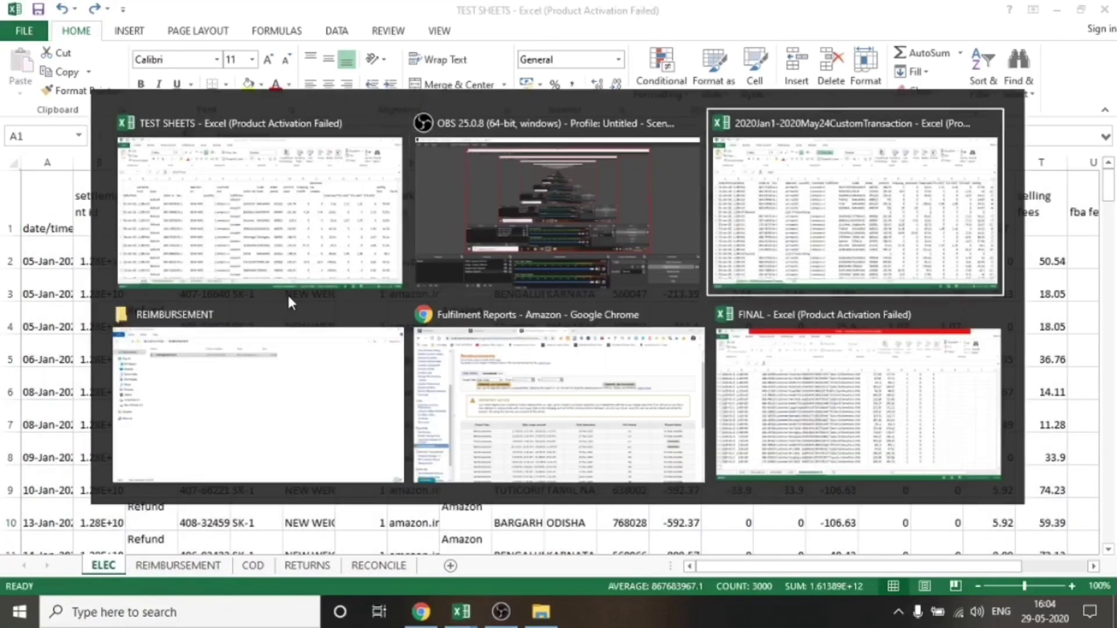
key(ctrl+Home)
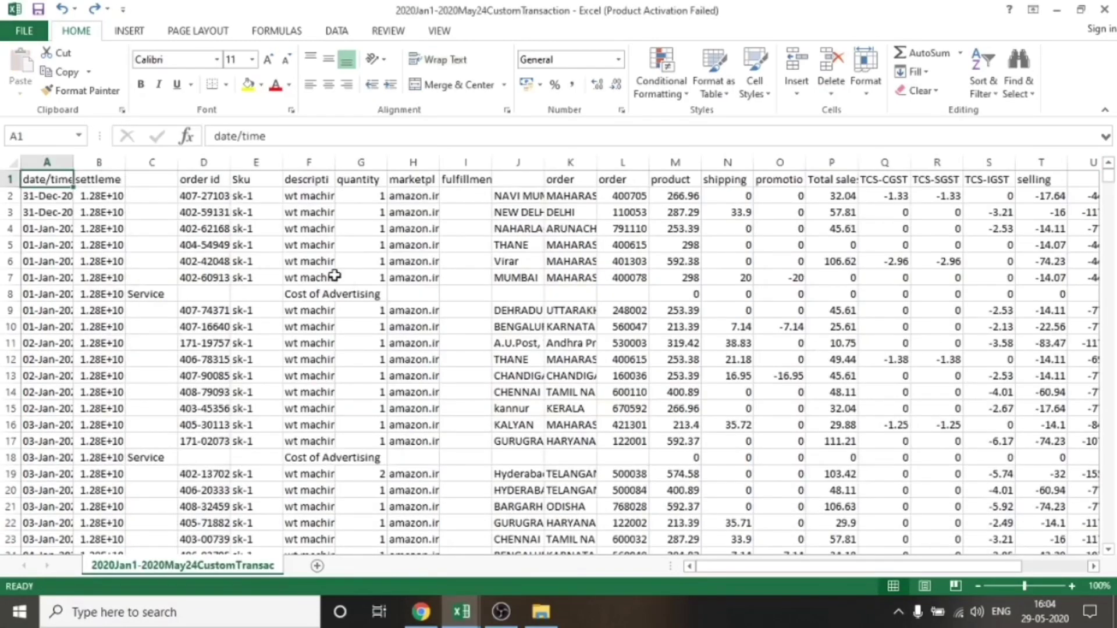
key(ctrl+Down)
key(ctrl+Up)
key(Right)
key(Right)
key(ctrl+shift+l)
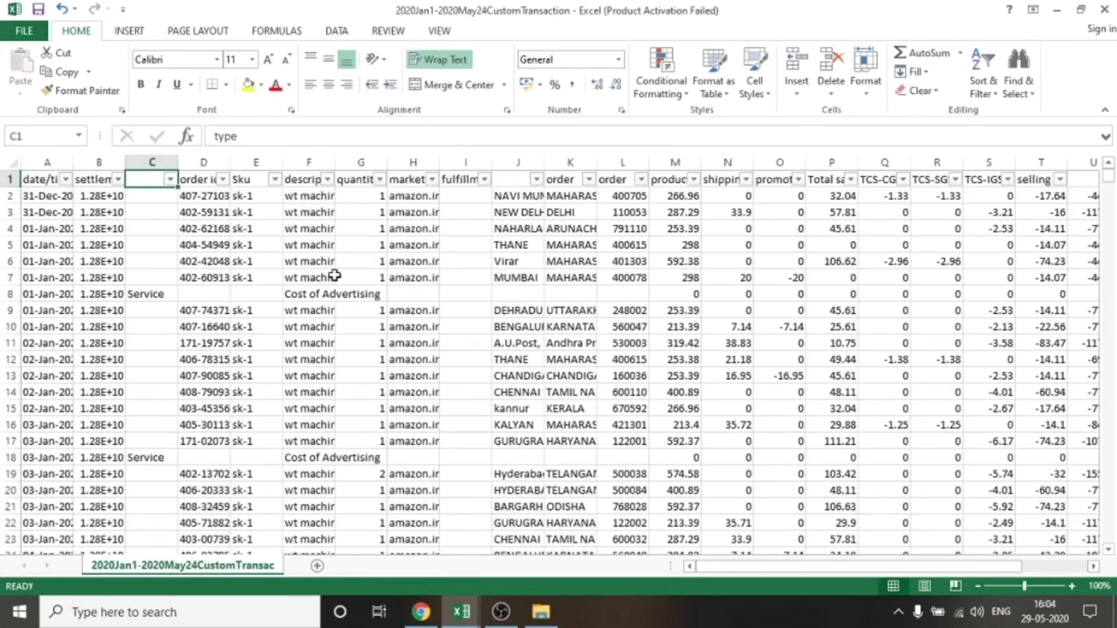
Filter the type column to show only Refund transactions.
click(170, 179)
click(75, 338)
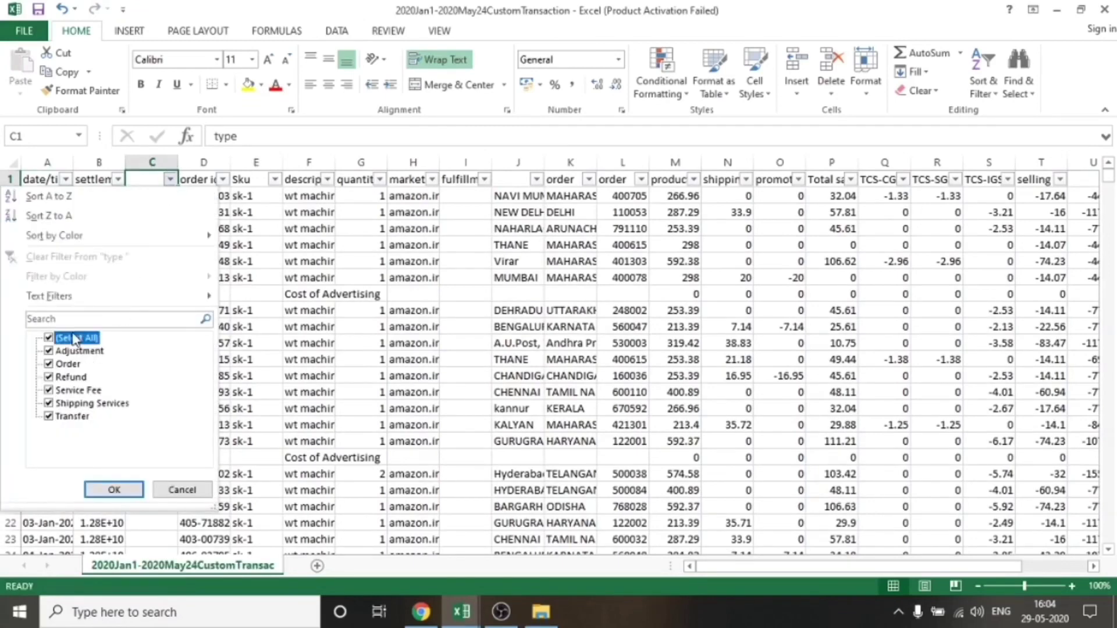
click(72, 378)
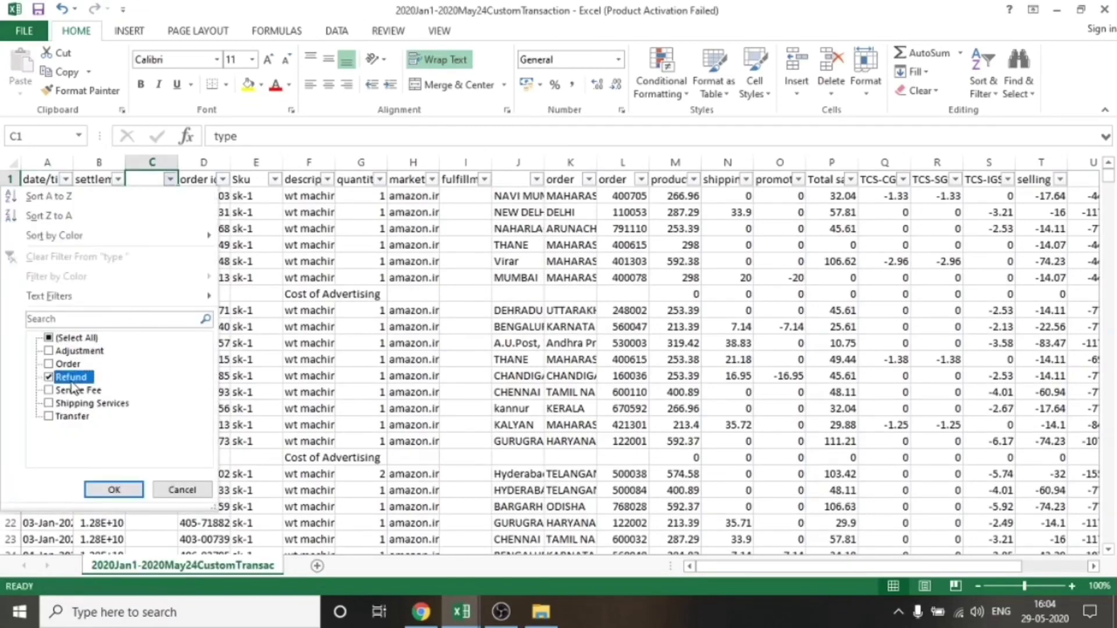
click(114, 489)
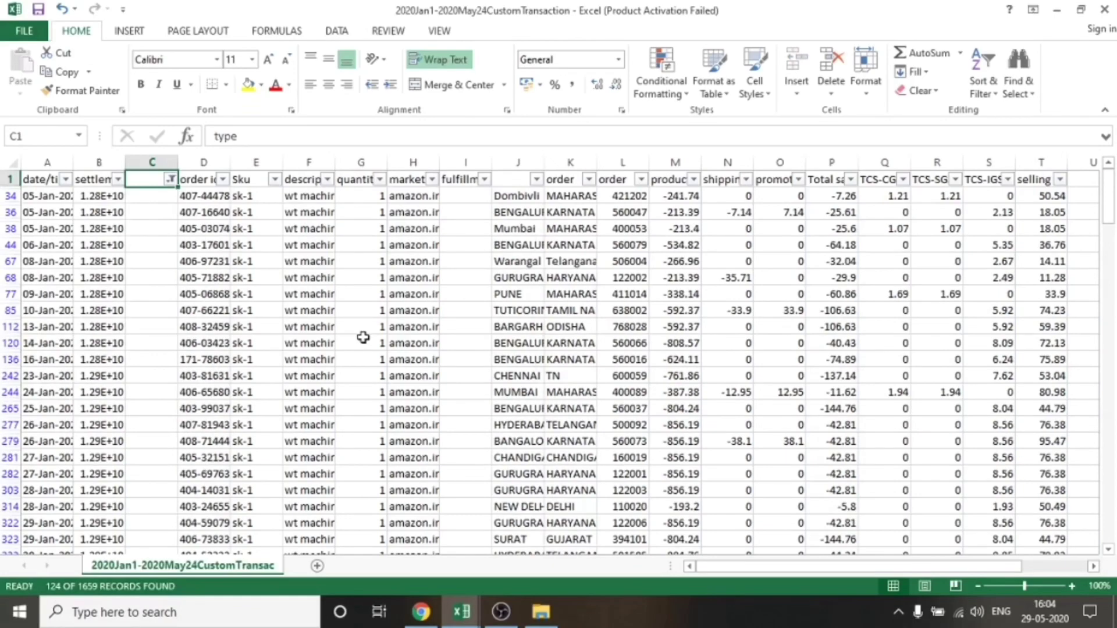
Copy the filtered refund rows and switch to the ELEC sheet of the TEST SHEETS workbook.
key(ctrl+shift+End)
key(ctrl+c)
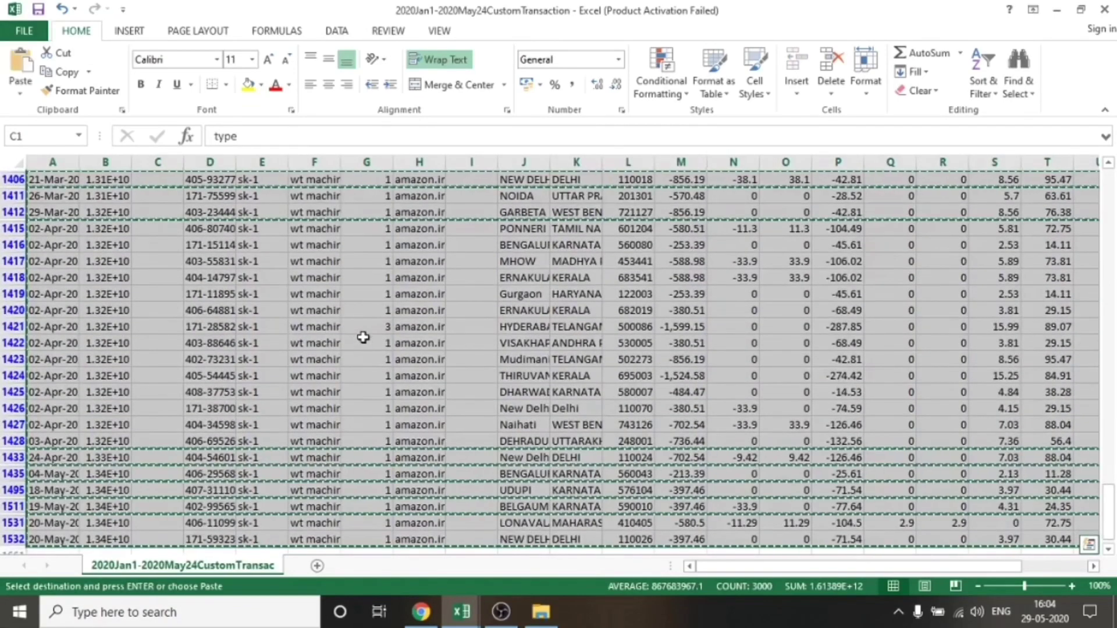
key(ctrl+Tab)
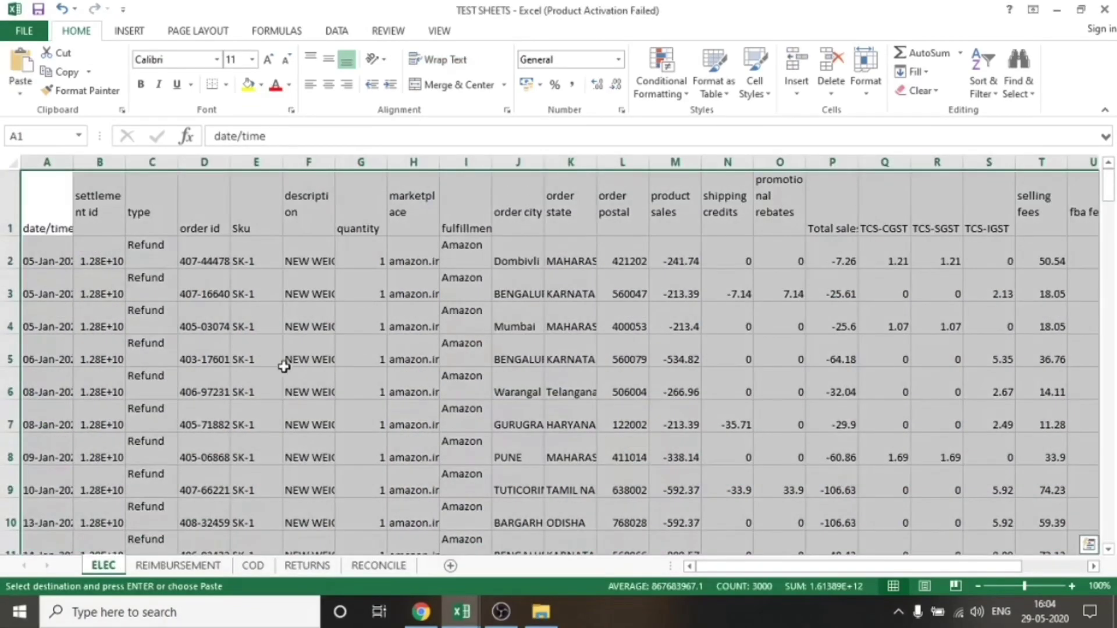
click(217, 347)
key(Escape)
Review the refund records on the ELEC and COD sheets and go on through RETURNS to the RECONCILE sheet.
key(Left)
key(ctrl+Up)
key(ctrl+Down)
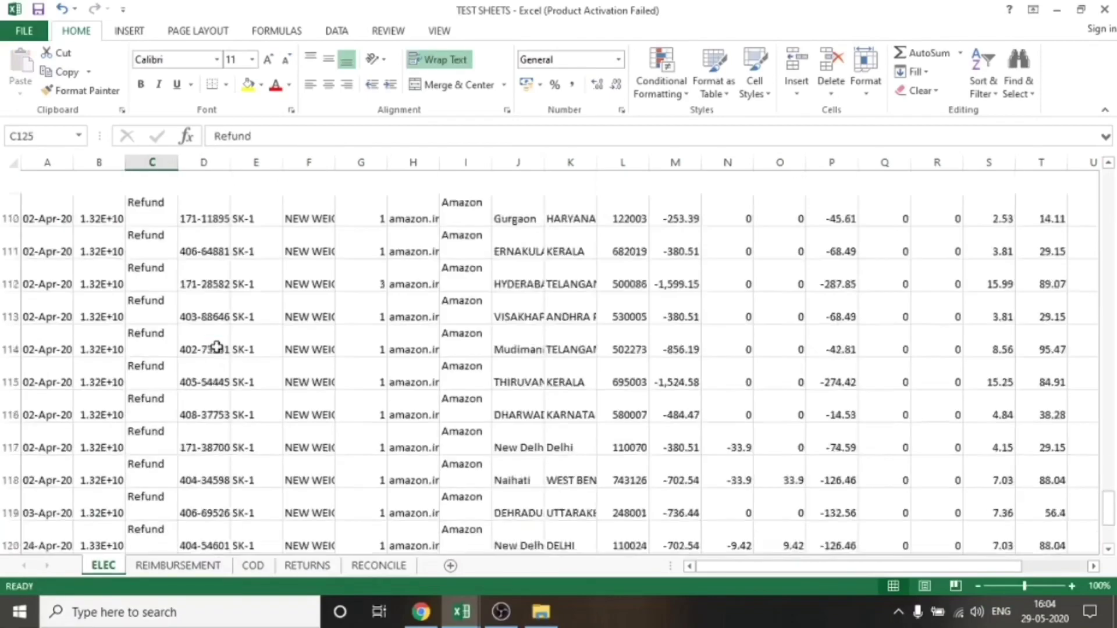
key(ctrl+Page_Down)
key(ctrl+Page_Down)
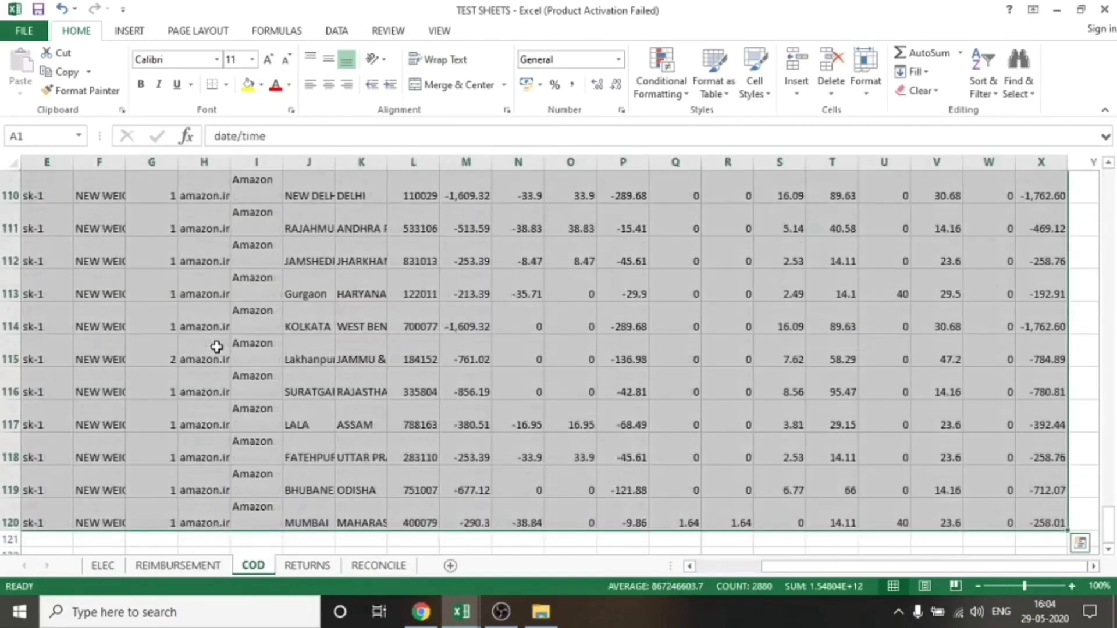
key(ctrl+Home)
key(Right)
key(Right)
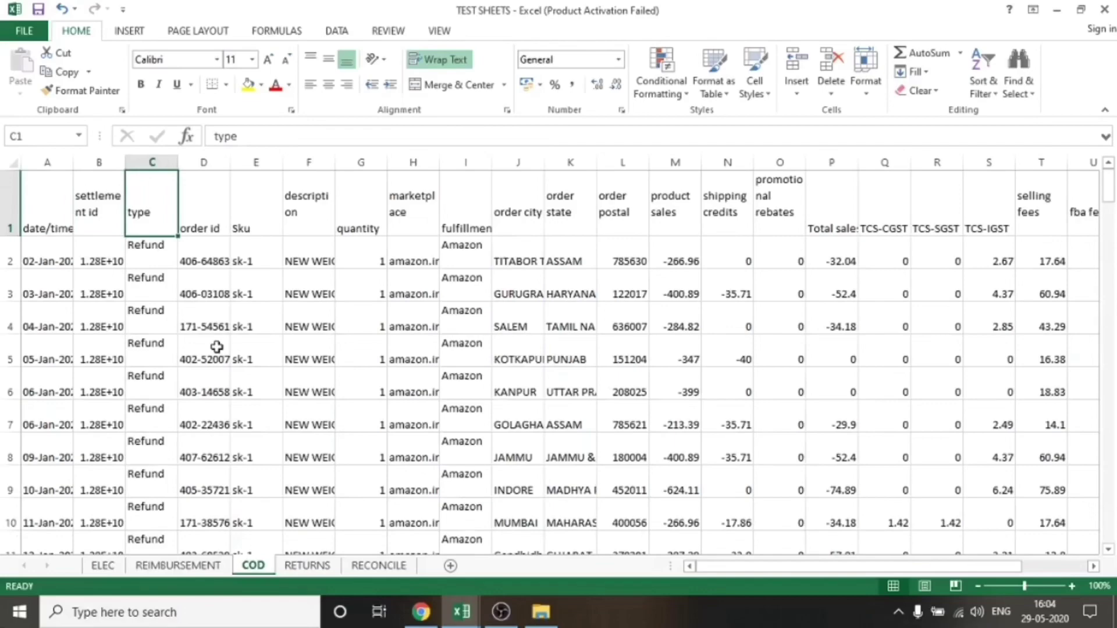
key(ctrl+Page_Down)
key(ctrl+Page_Down)
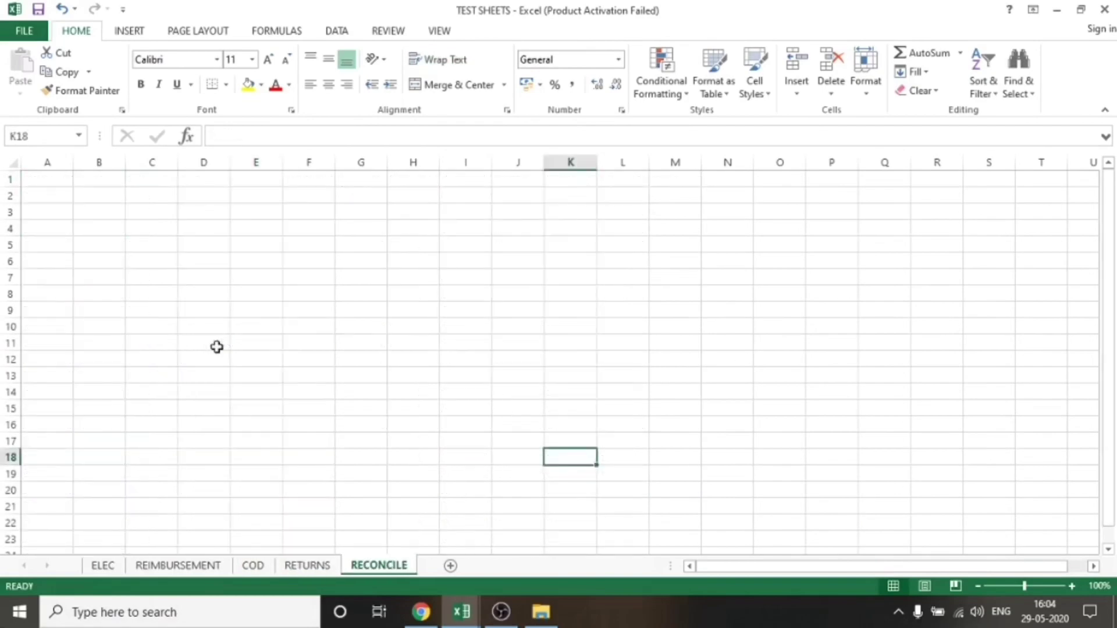
Copy the entire ELEC table including its header row, from A1 to the last cell.
click(118, 566)
key(ctrl+Up)
key(Left)
key(Left)
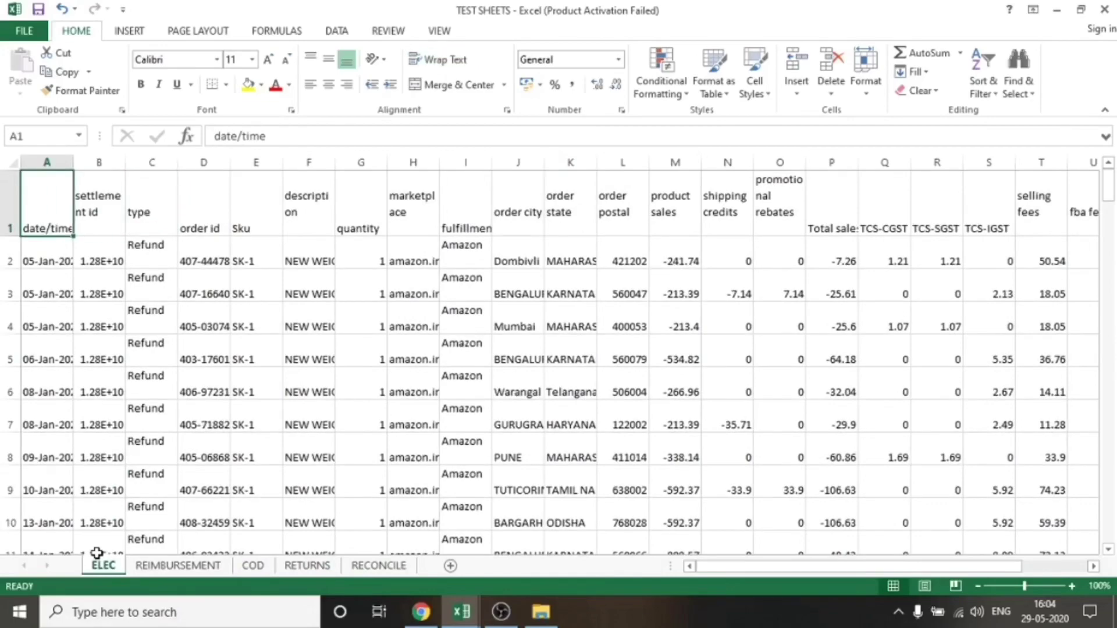
key(ctrl+shift+End)
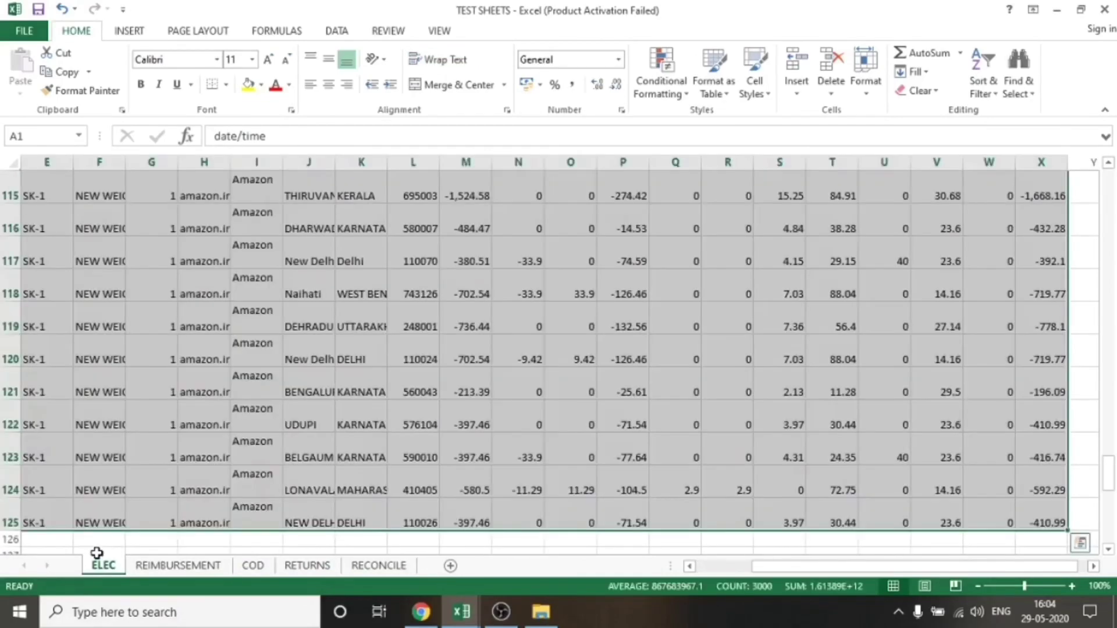
key(ctrl+c)
Paste the copied ELEC table into the RECONCILE sheet starting at A1.
key(ctrl+Page_Down)
key(ctrl+Page_Down)
key(ctrl+Page_Down)
key(ctrl+Page_Down)
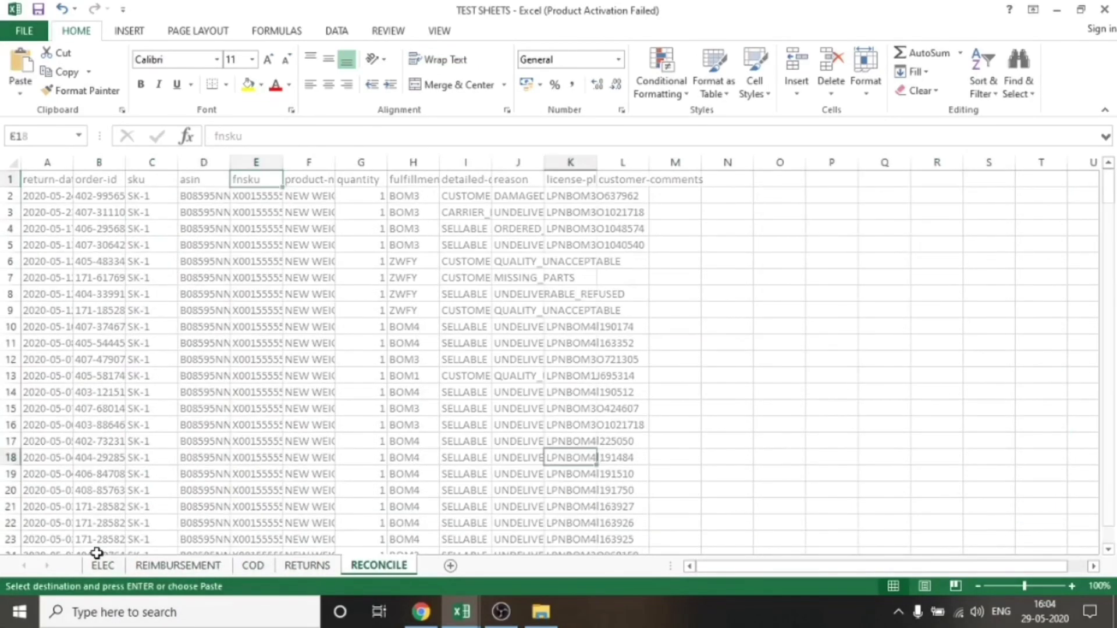
key(ctrl+Left)
key(ctrl+Up)
key(ctrl+v)
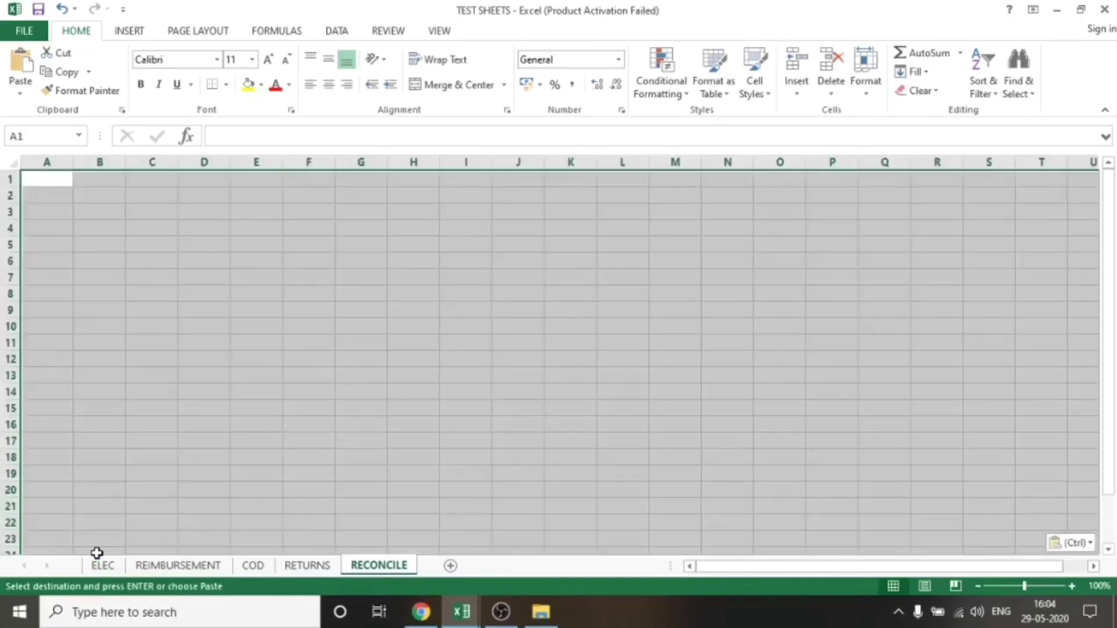
Copy all COD sheet records from row 2 to the last row, leaving out the header.
key(ctrl+Page_Up)
key(ctrl+Page_Up)
key(Left)
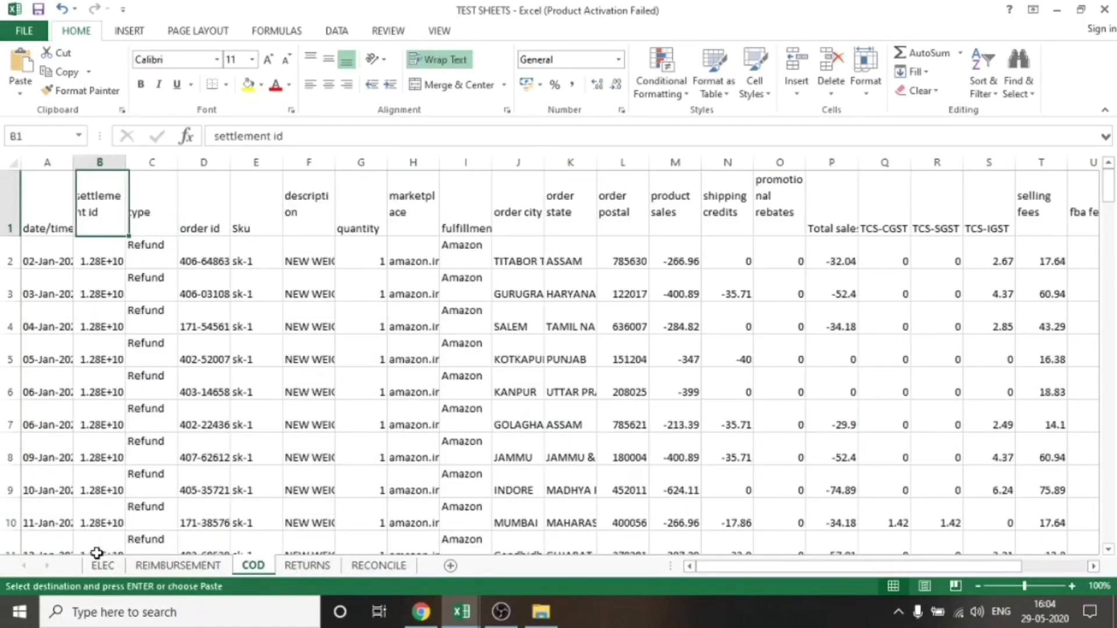
key(Down)
key(Left)
key(ctrl+shift+Down)
key(ctrl+shift+Right)
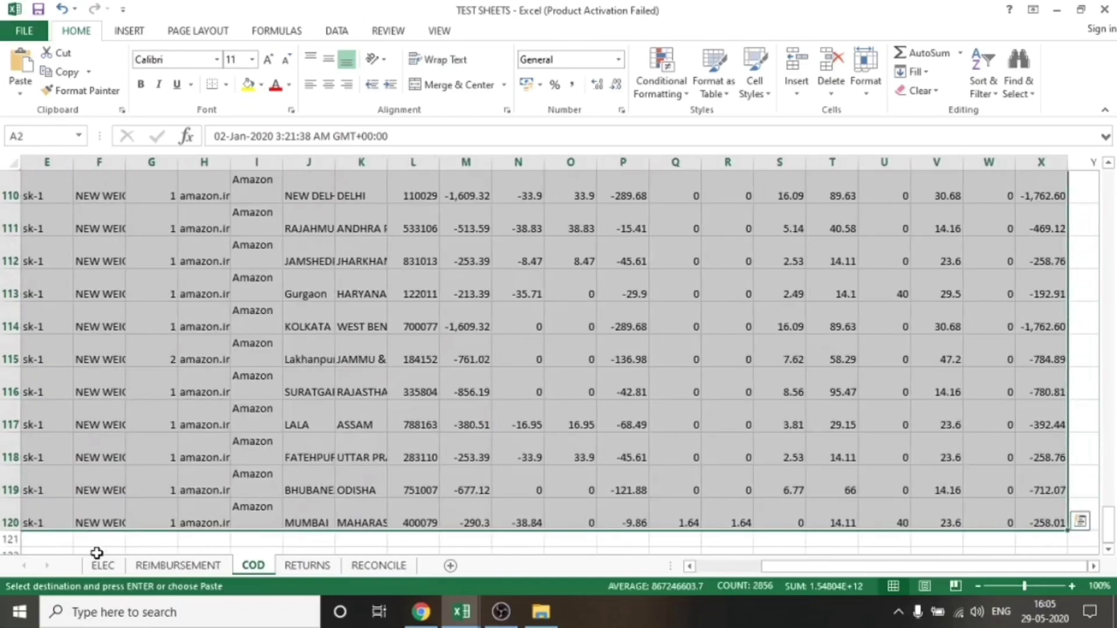
Paste the COD records into the RECONCILE sheet directly below the last ELEC row, starting at A126.
key(ctrl+Page_Down)
key(ctrl+Page_Down)
key(Down)
key(ctrl+Down)
key(Down)
key(ctrl+v)
key(Down)
key(Down)
key(Down)
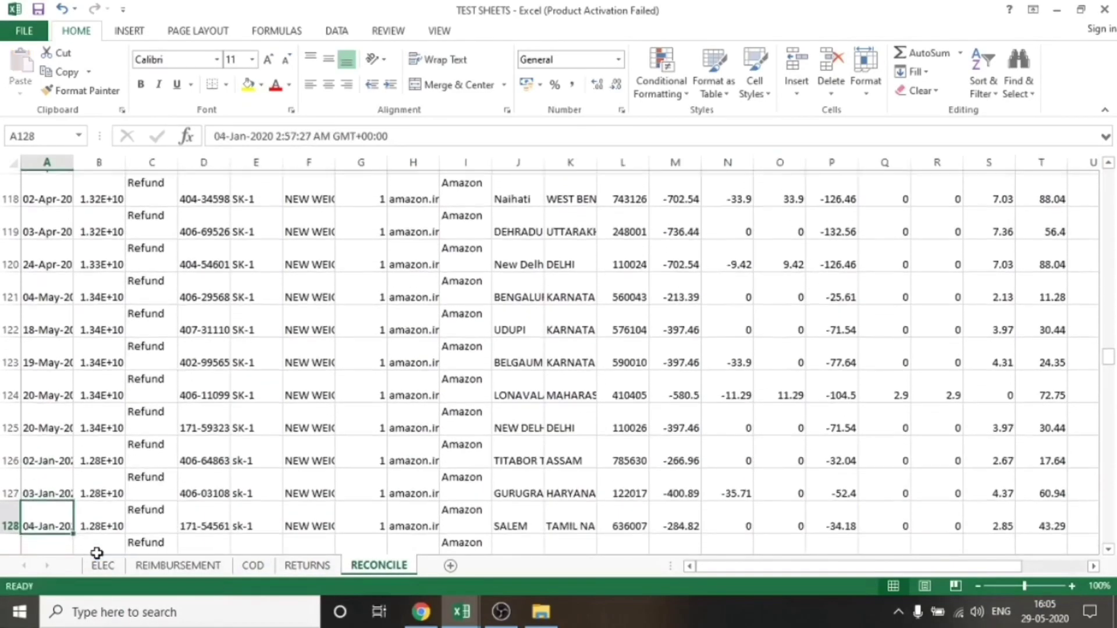
key(ctrl+Down)
key(Escape)
Insert a blank column between the order id and Sku columns of the RECONCILE sheet.
key(ctrl+Up)
key(Right)
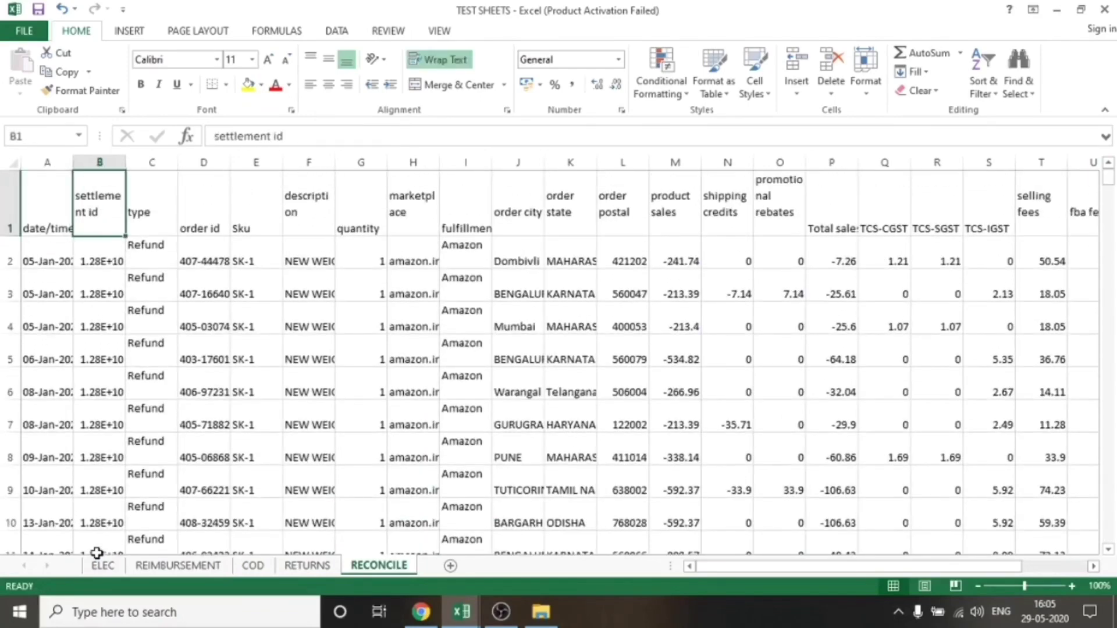
key(Right)
key(Right)
key(Right)
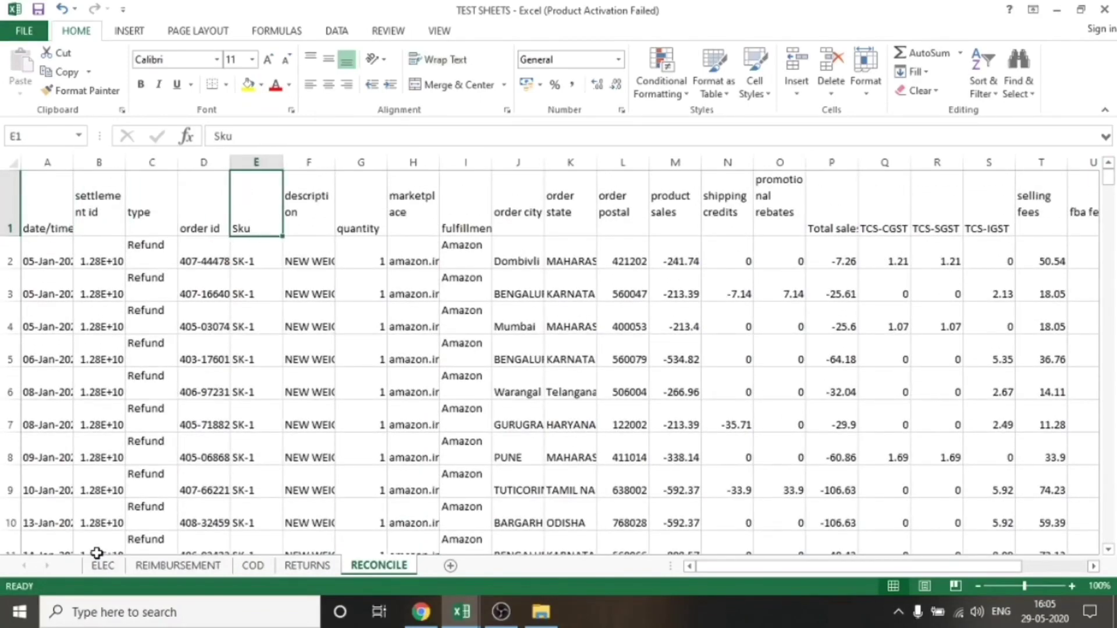
key(Right)
key(Left)
key(alt+h)
text(ic)
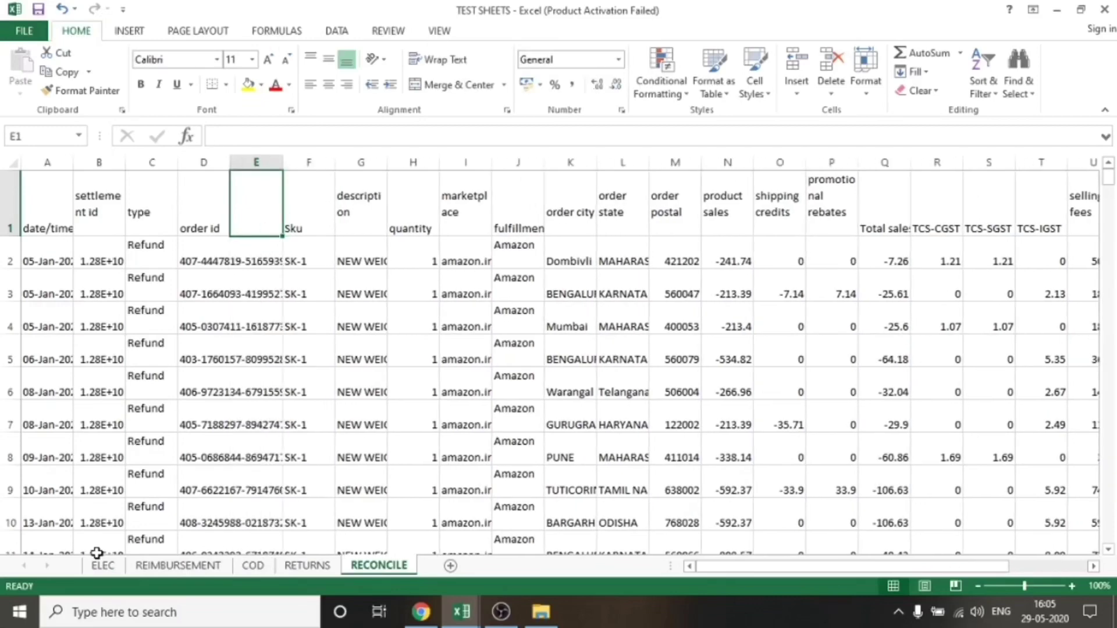
Head the new column E RETURNS and auto-fit the order id column so the full order ids fit.
text(RETUN)
key(BackSpace)
text(RNS)
key(Return)
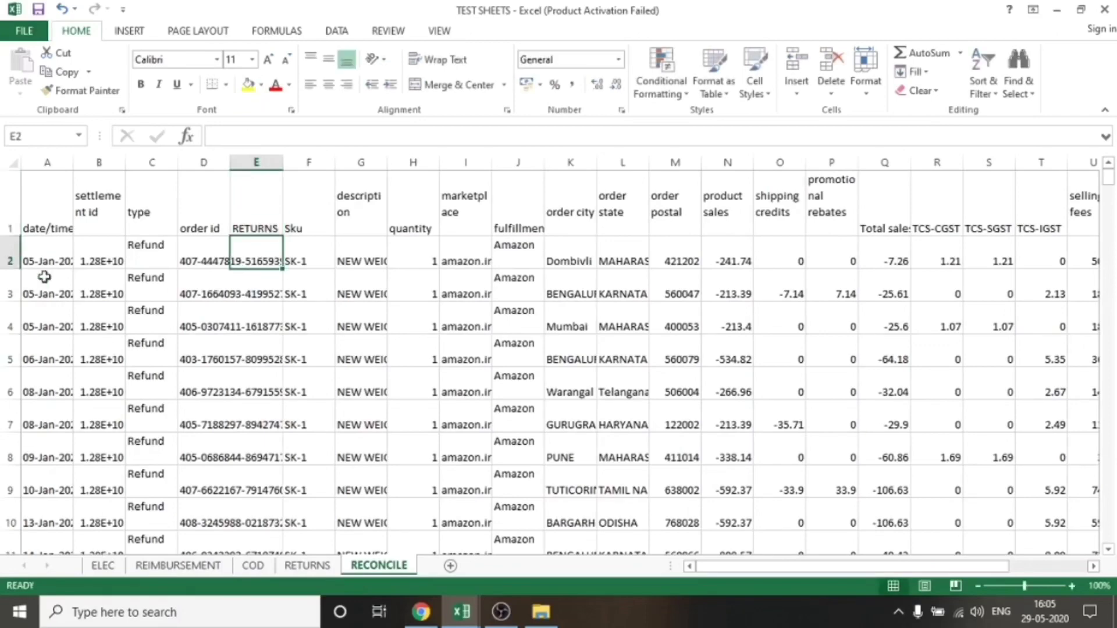
double_click(231, 163)
double_click(344, 157)
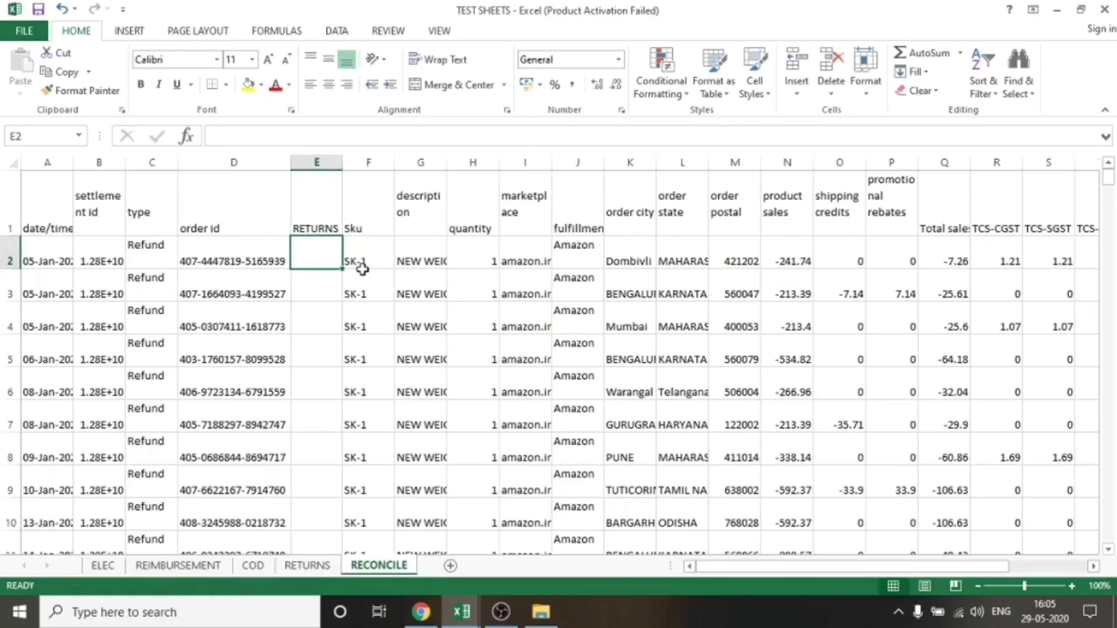
In E2, enter a VLOOKUP of D2 in RETURNS!$B$2:$C$241 with column index 2 and exact match 0.
text(+VLOOKUP()
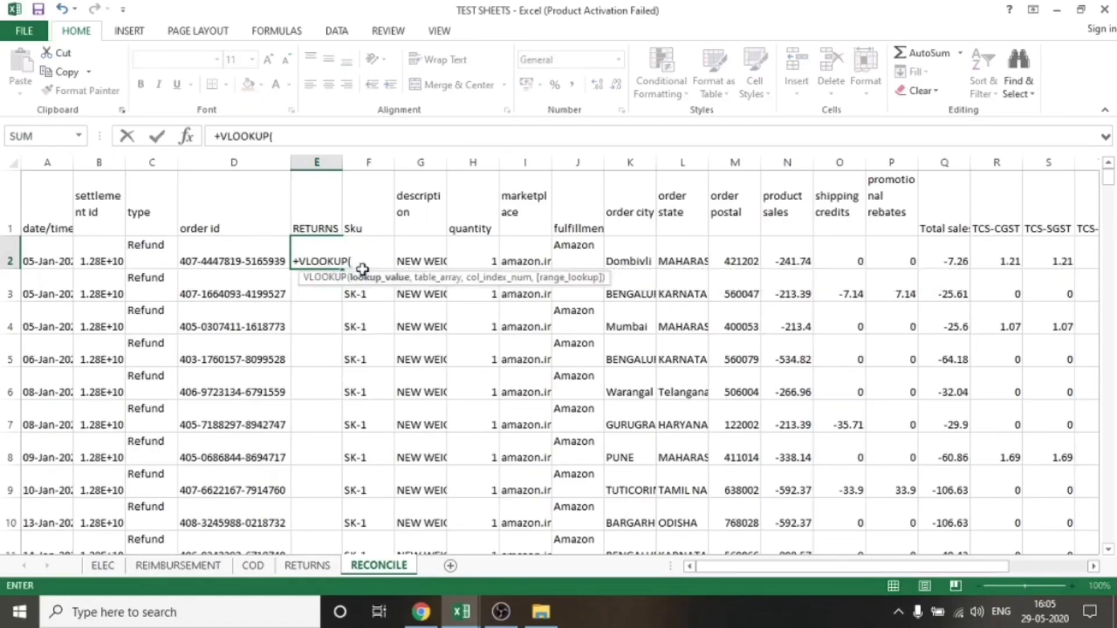
key(Left)
text(,)
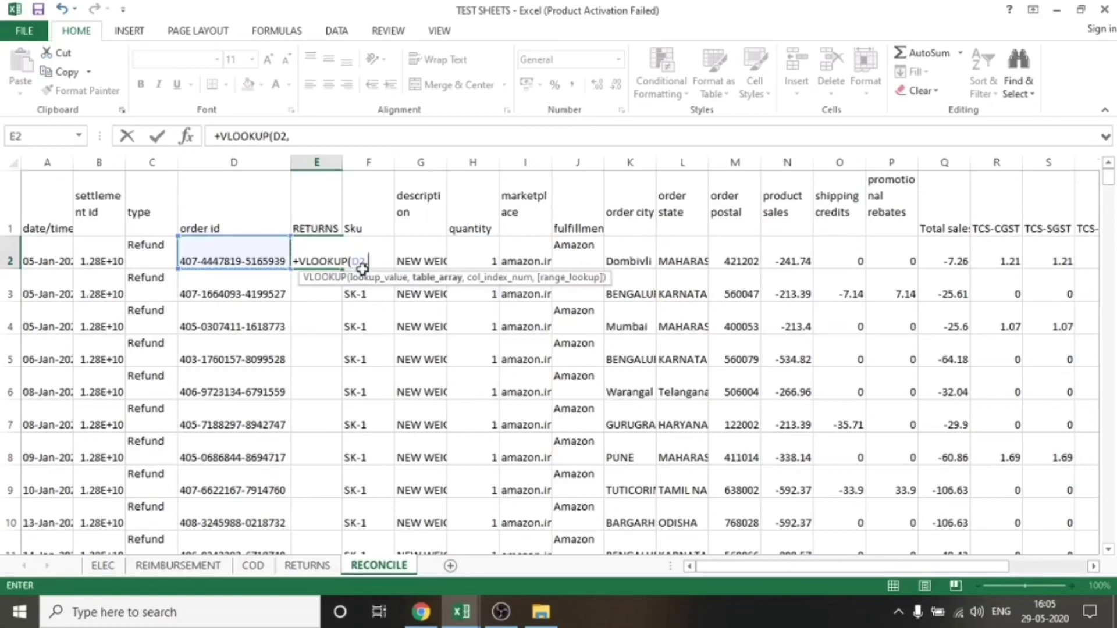
key(ctrl+Page_Up)
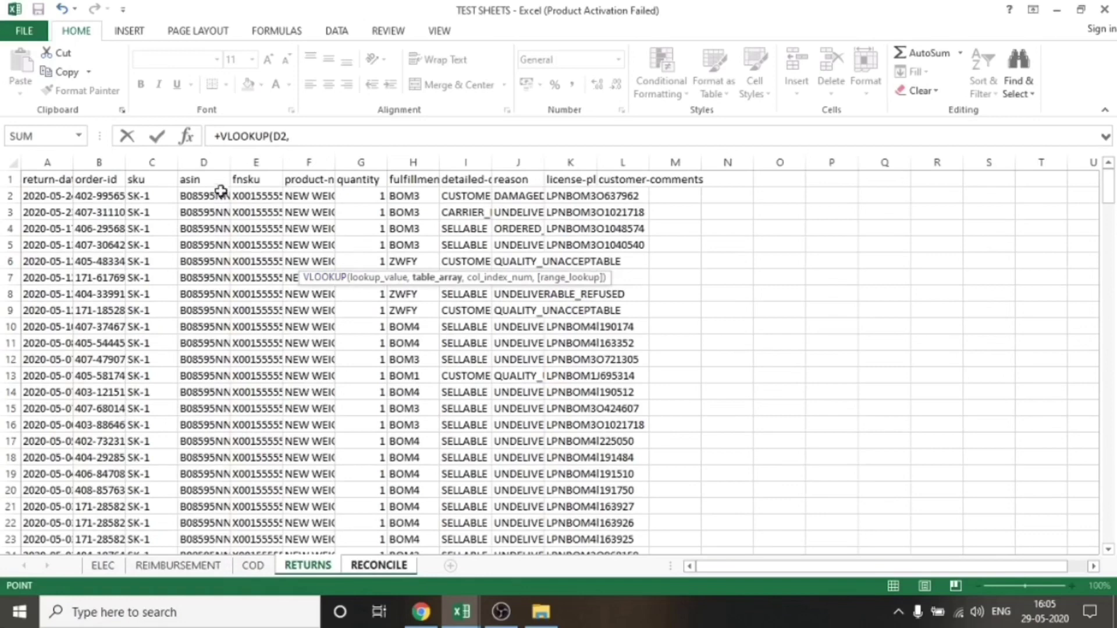
click(100, 192)
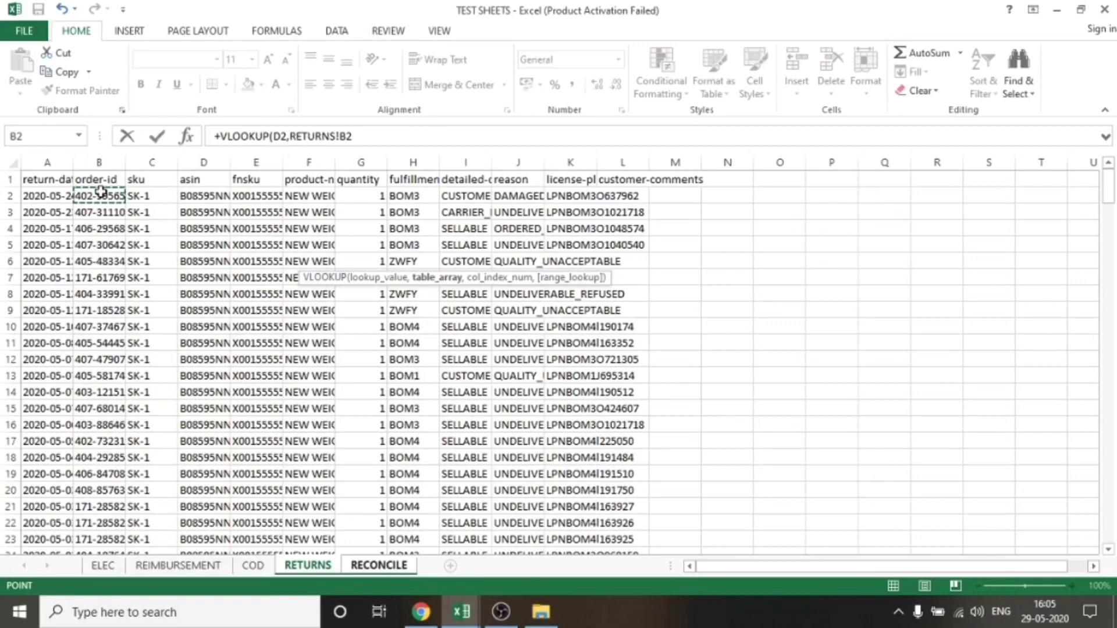
drag(100, 193, 168, 197)
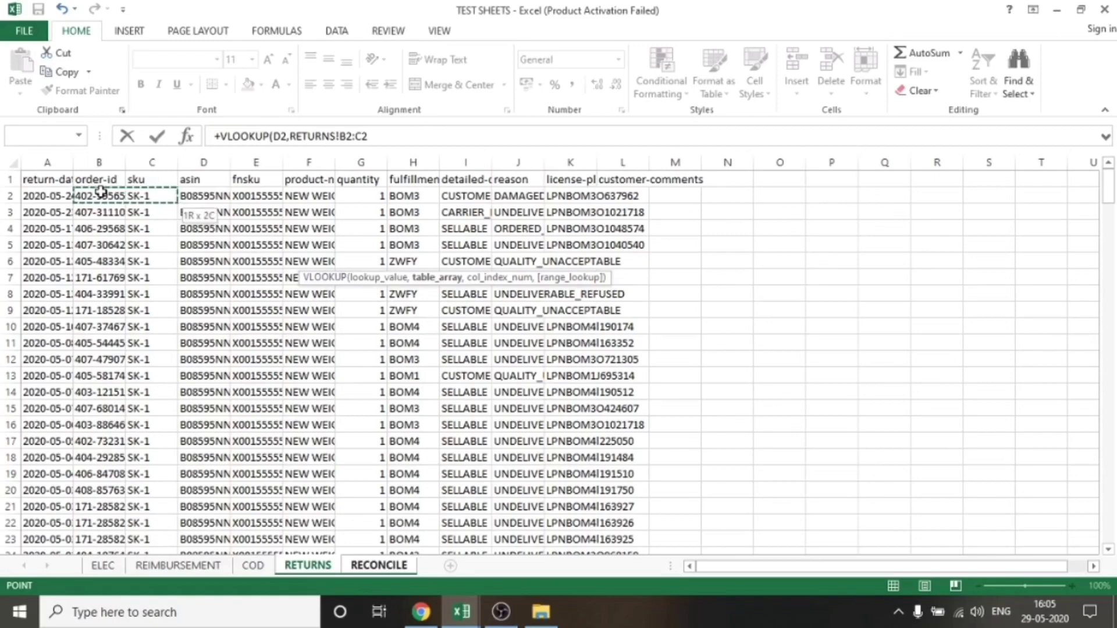
key(ctrl+shift+Down)
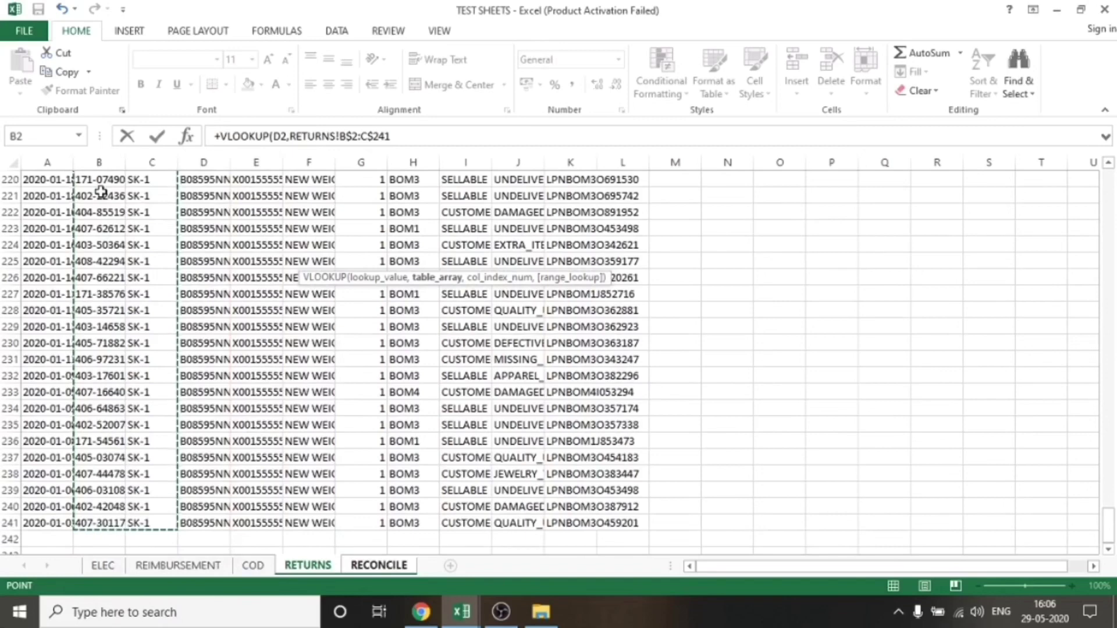
key(F4)
text(,2,)
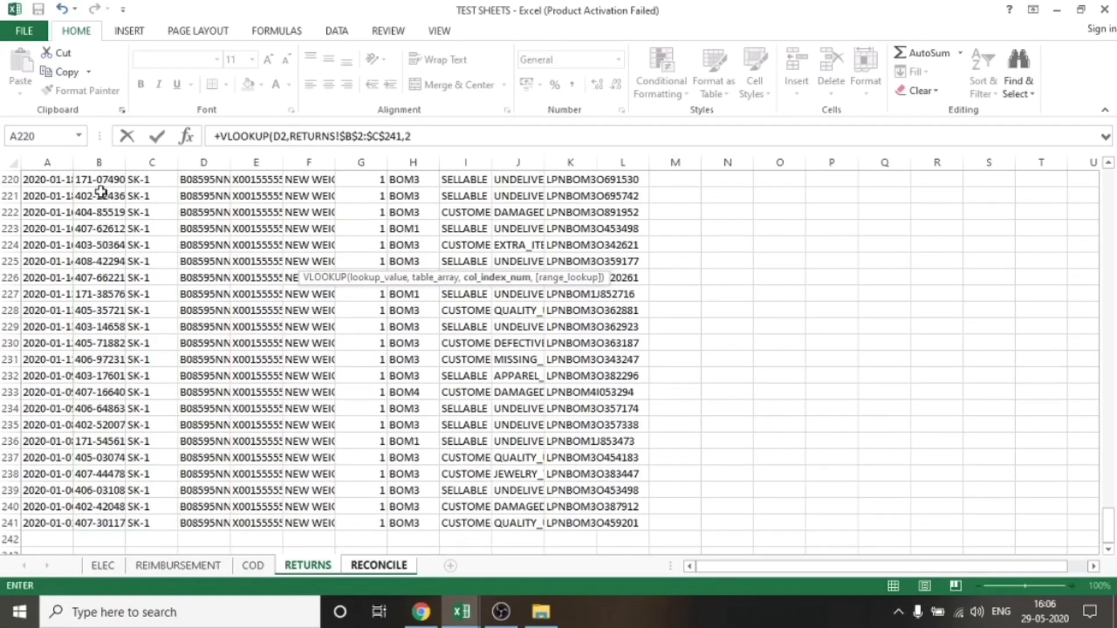
text(0))
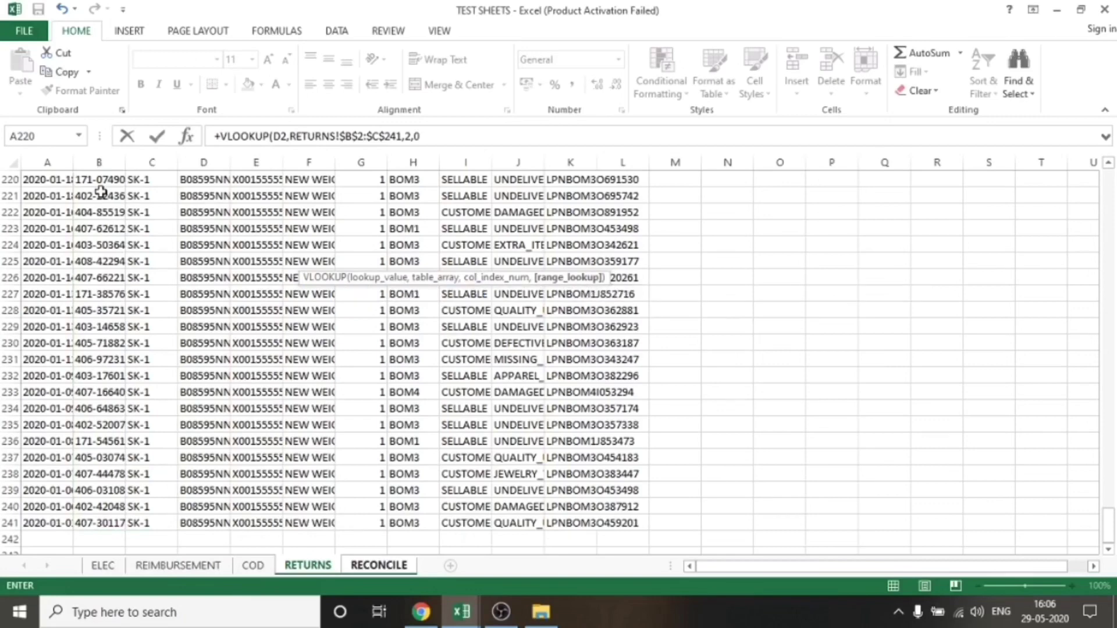
key(Return)
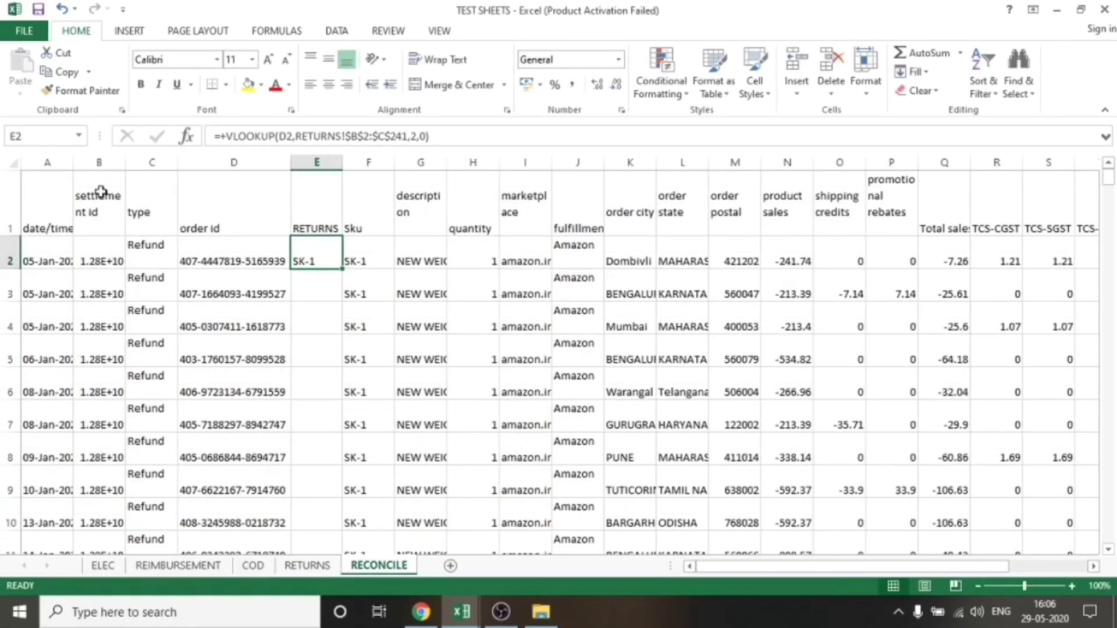
Compare the E2 lookup result with the order-id and sku columns of the RETURNS sheet.
key(Left)
key(ctrl+c)
key(ctrl+Page_Up)
key(ctrl+Page_Down)
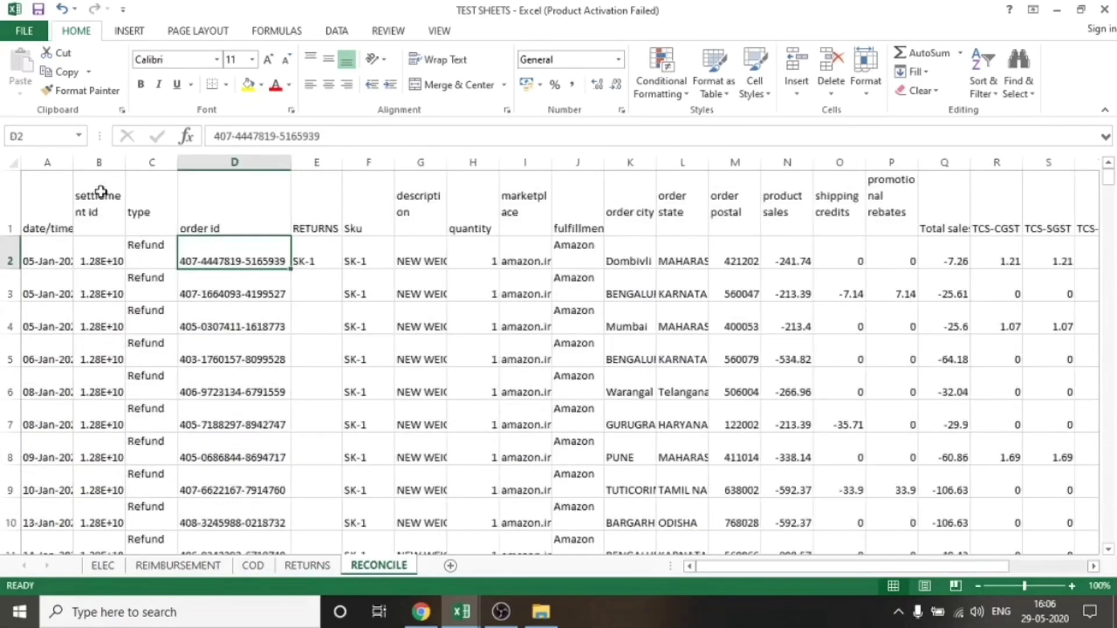
key(Right)
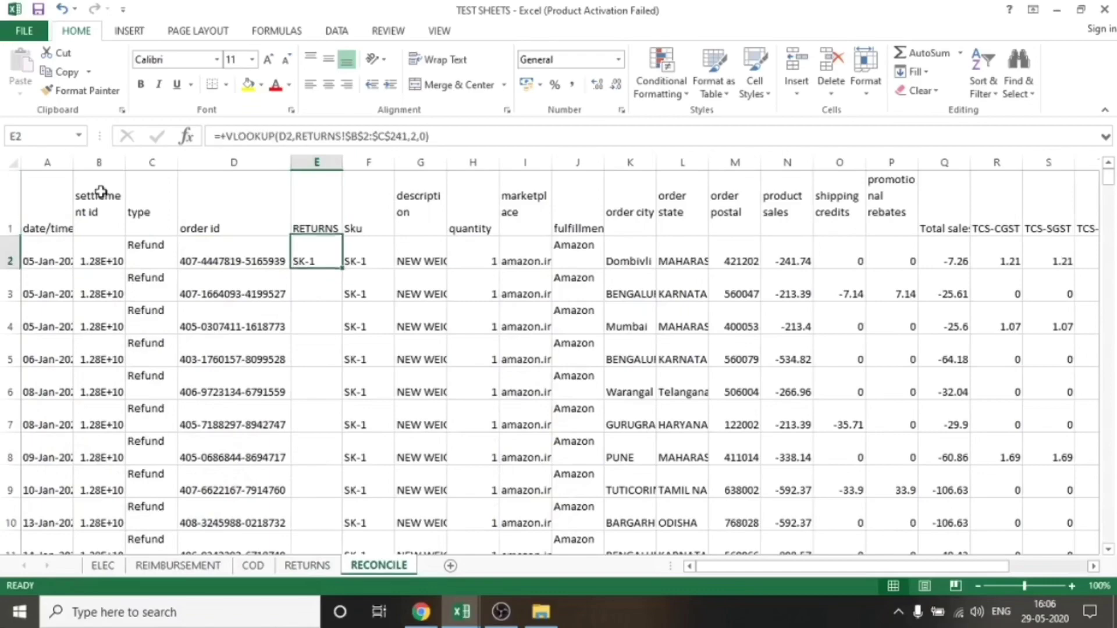
key(ctrl+Page_Up)
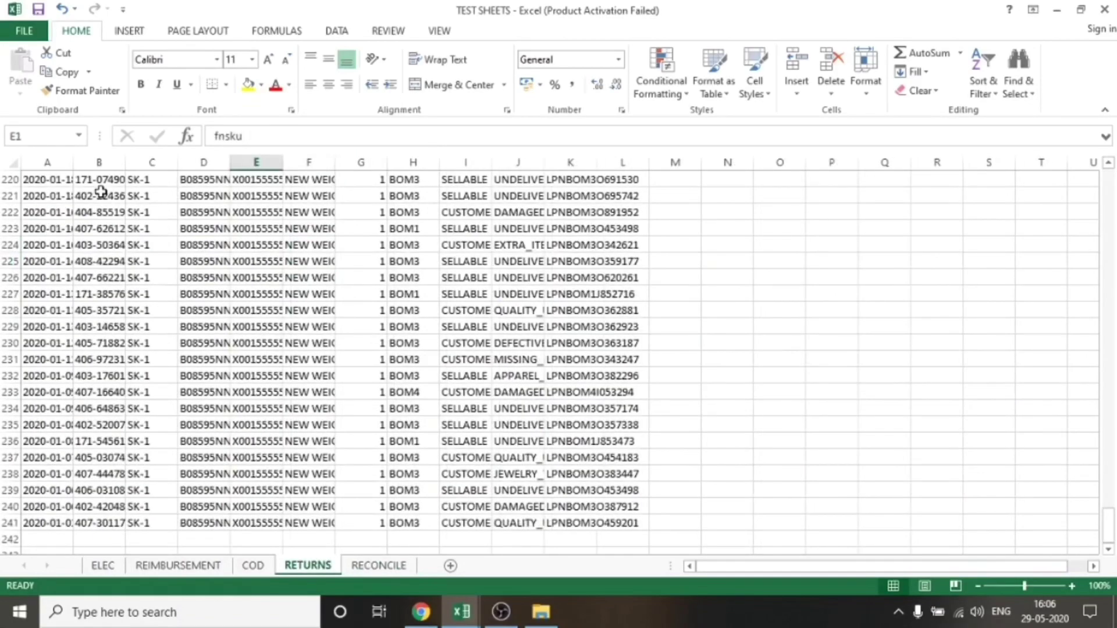
scroll(100, 191, up, 20)
key(Left)
key(Left)
key(Down)
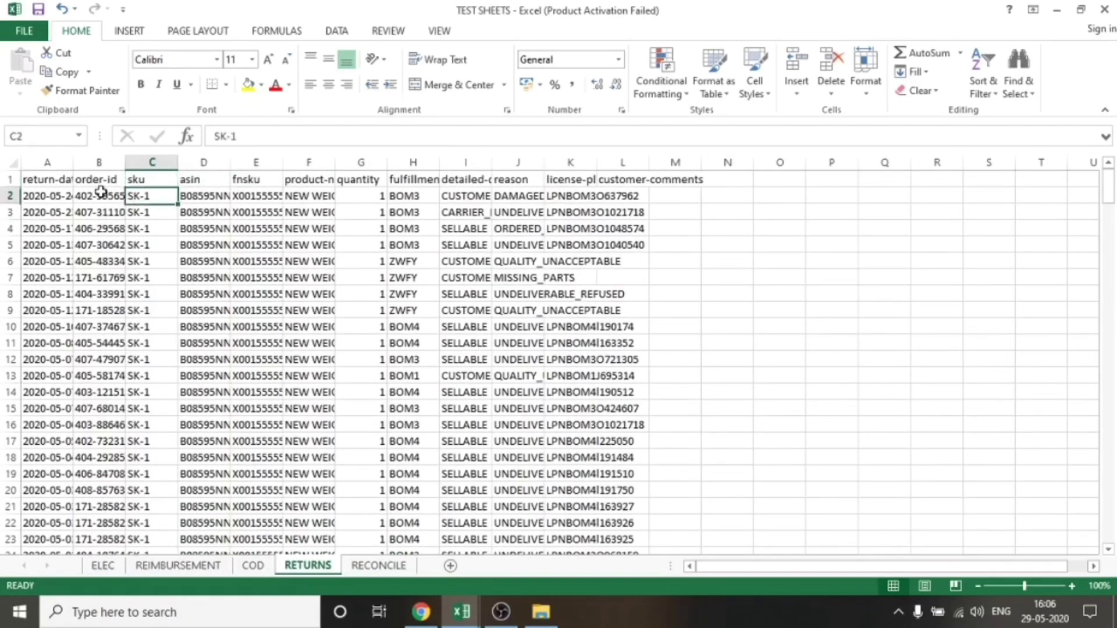
key(ctrl+Page_Down)
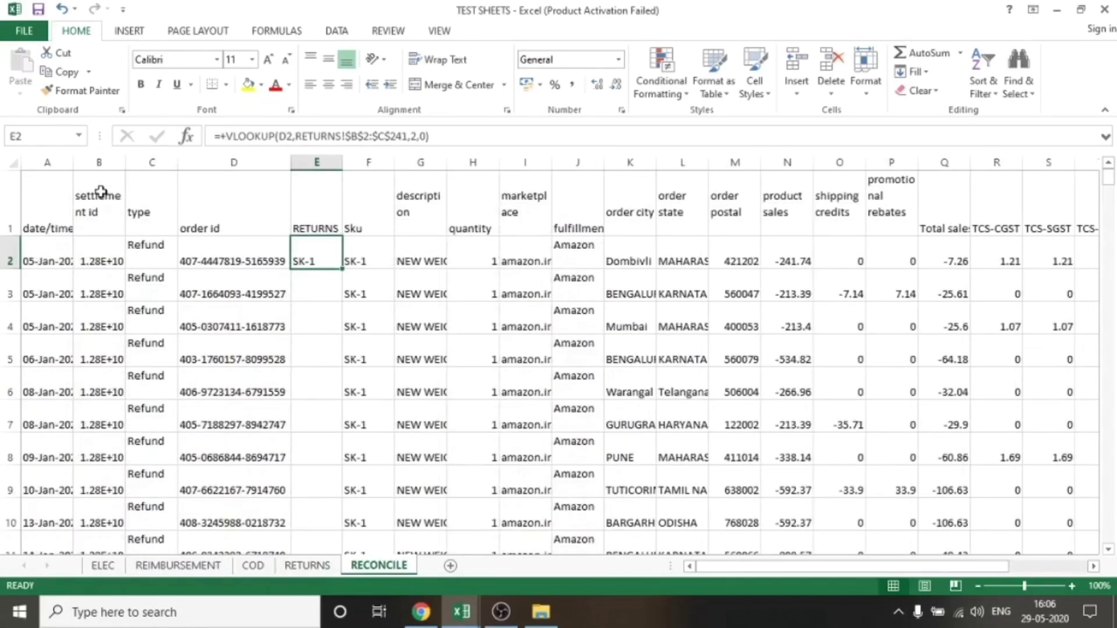
Copy the order id from D2 and find its matching record in the RETURNS sheet.
key(Left)
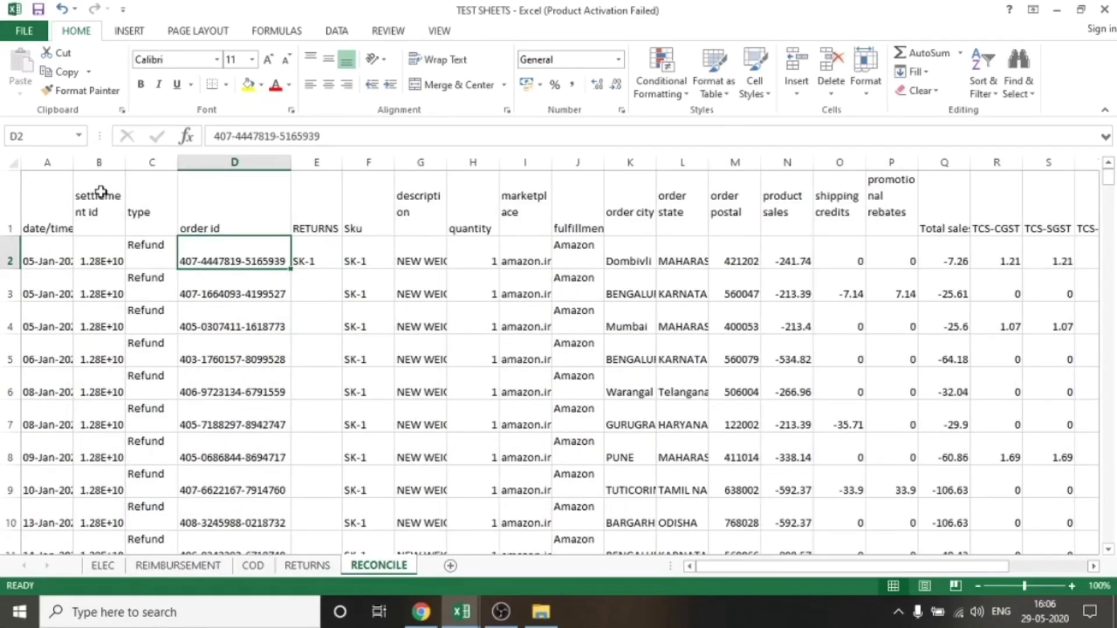
key(ctrl+c)
key(ctrl+Page_Up)
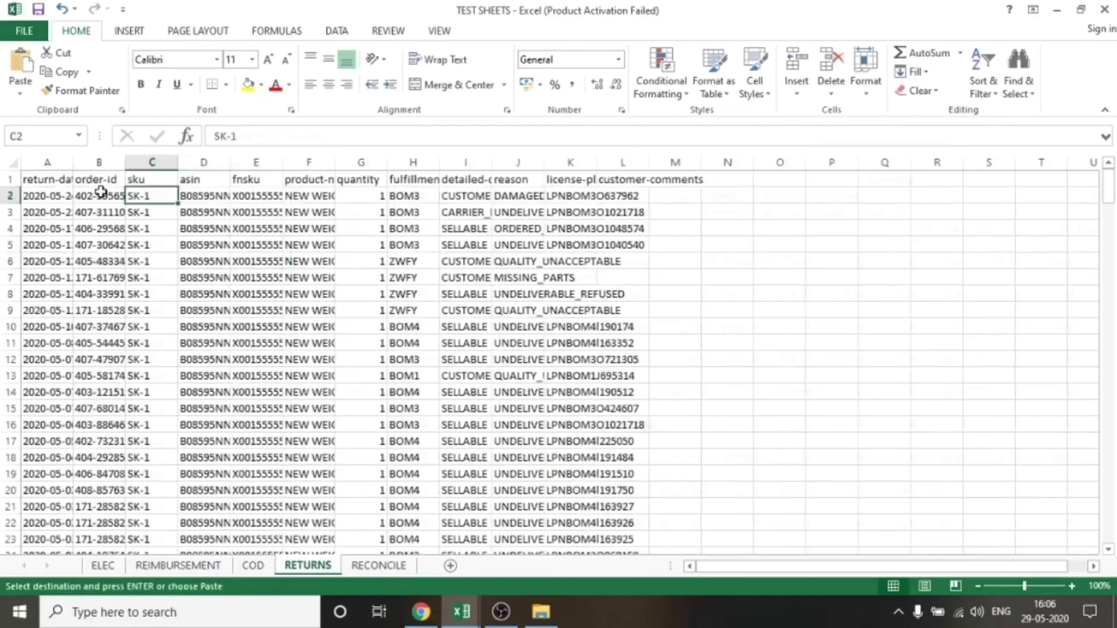
key(ctrl+f)
key(ctrl+v)
key(Return)
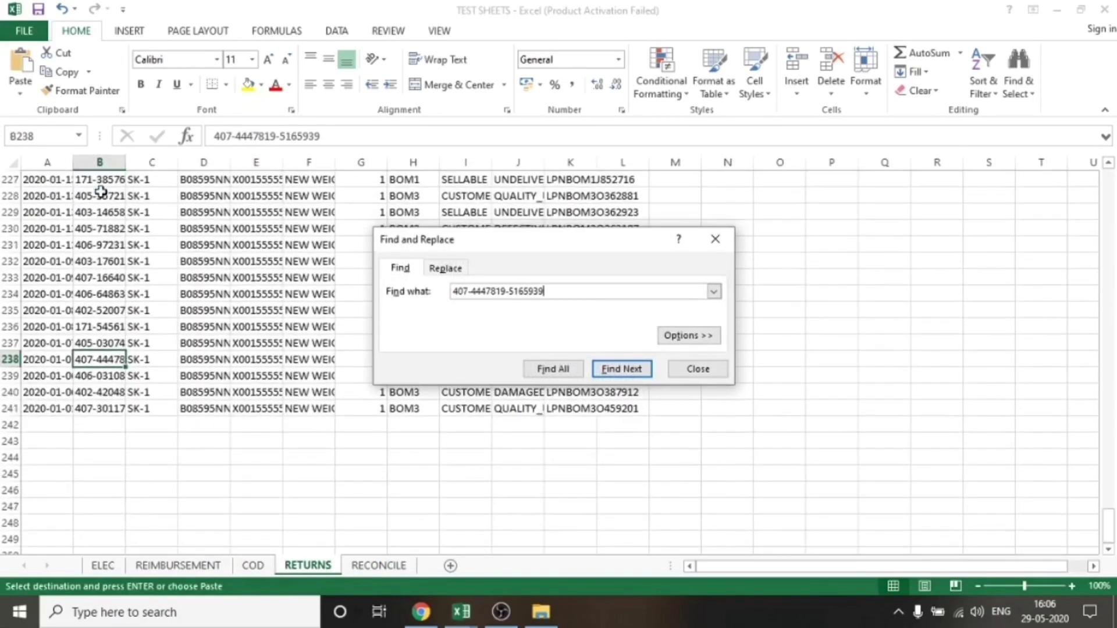
key(Escape)
key(Right)
key(Left)
key(Left)
key(Right)
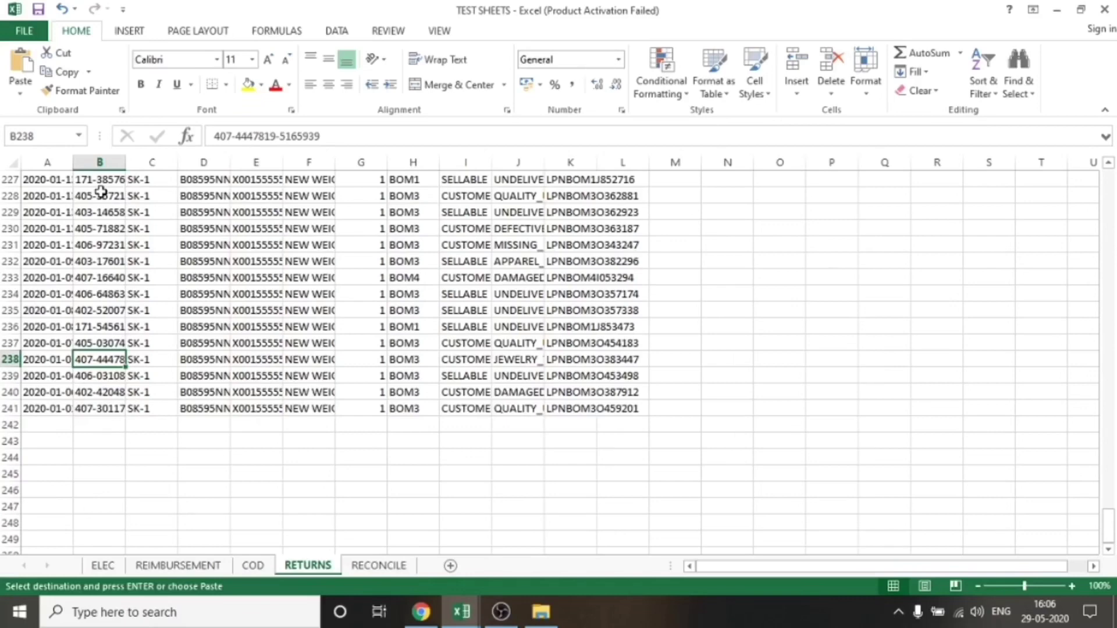
Copy the E2 lookup formula down the RETURNS column to the last RECONCILE record and turn on filtering for the table.
key(ctrl+Page_Up)
key(ctrl+Page_Down)
key(ctrl+Page_Down)
key(Up)
key(Down)
key(Right)
key(Escape)
key(ctrl+c)
key(Left)
key(ctrl+Down)
key(Right)
key(ctrl+shift+Up)
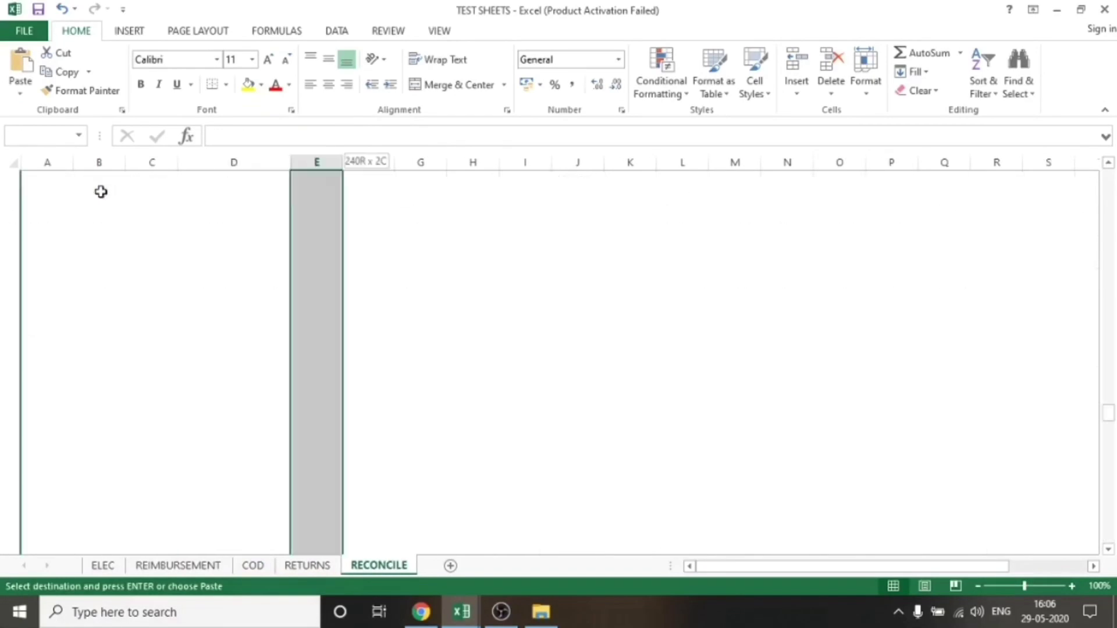
key(ctrl+v)
key(ctrl+Up)
key(Escape)
key(ctrl+shift+l)
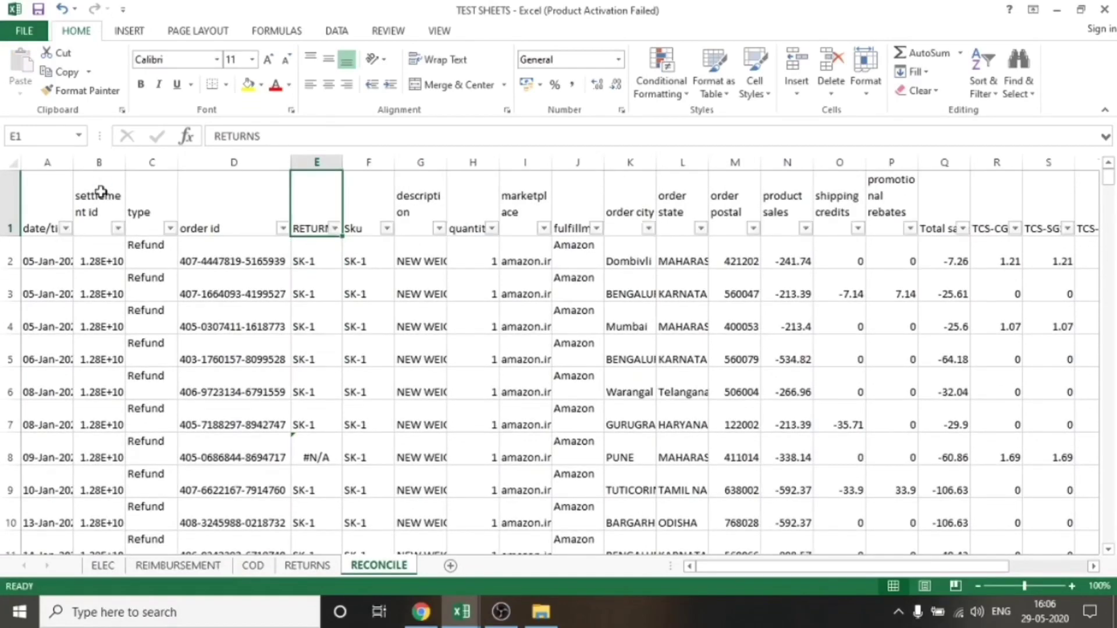
Examine the lookup results in the first rows of the RETURNS column for matched and unmatched orders.
key(Down)
key(Down)
key(Down)
key(Down)
key(Down)
key(Down)
key(Up)
key(Up)
key(Up)
key(Up)
key(Up)
key(Down)
key(Down)
key(Down)
key(Down)
key(Down)
key(Down)
key(Down)
key(Up)
key(Up)
key(Up)
key(Up)
key(Up)
key(Up)
key(Up)
key(Up)
key(Left)
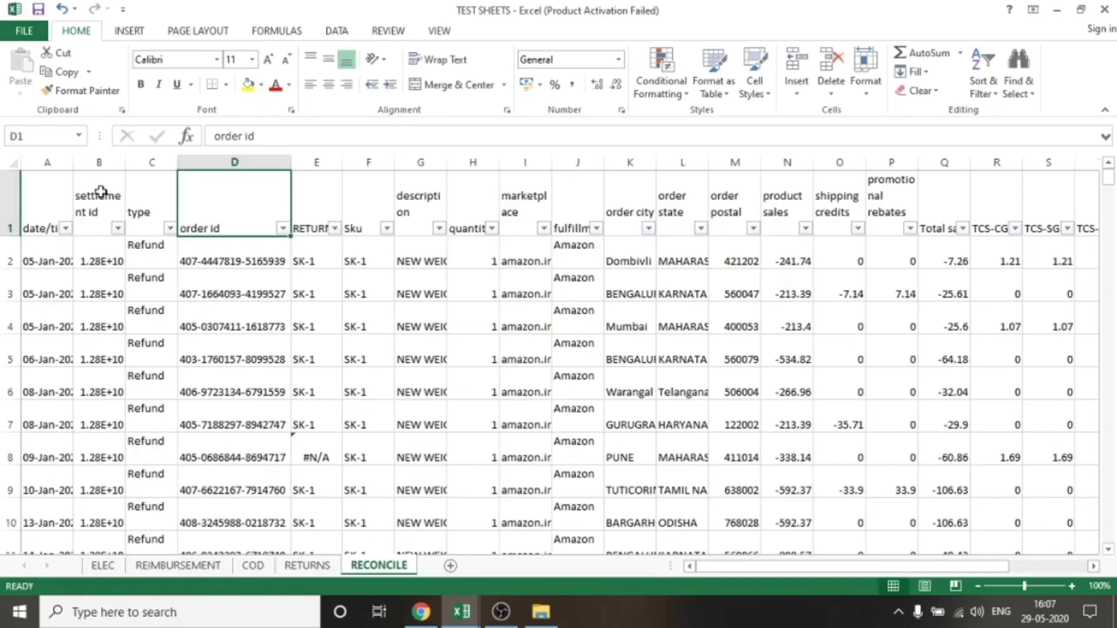
key(Right)
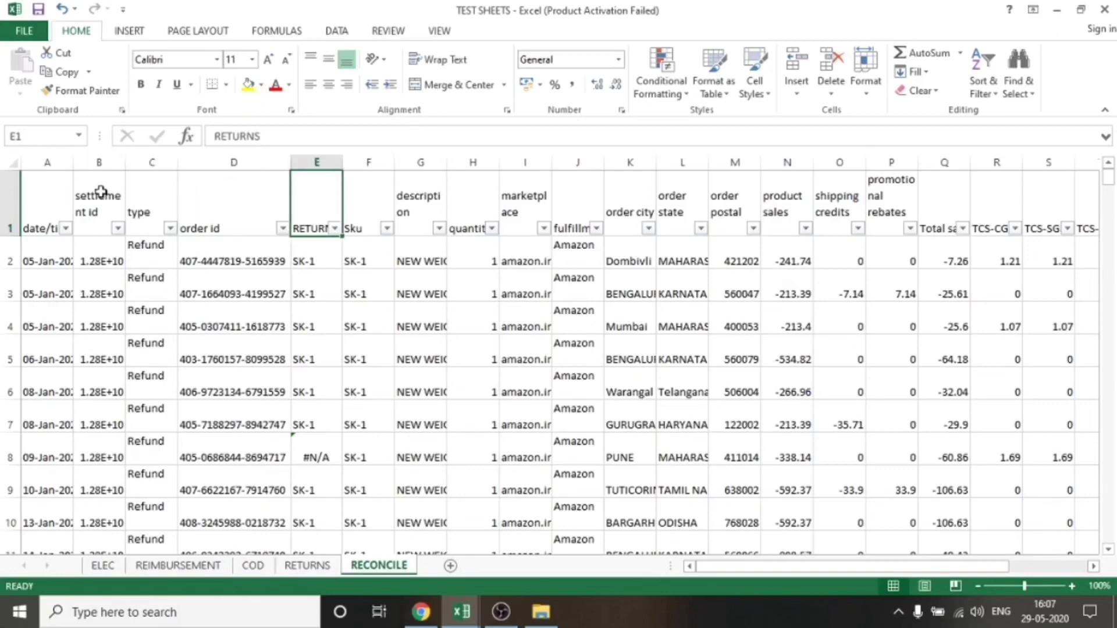
Filter the RETURNS column to only the #N/A rows by excluding SK-1, and select the filtered results.
key(alt+Down)
key(Tab)
key(Down)
key(space)
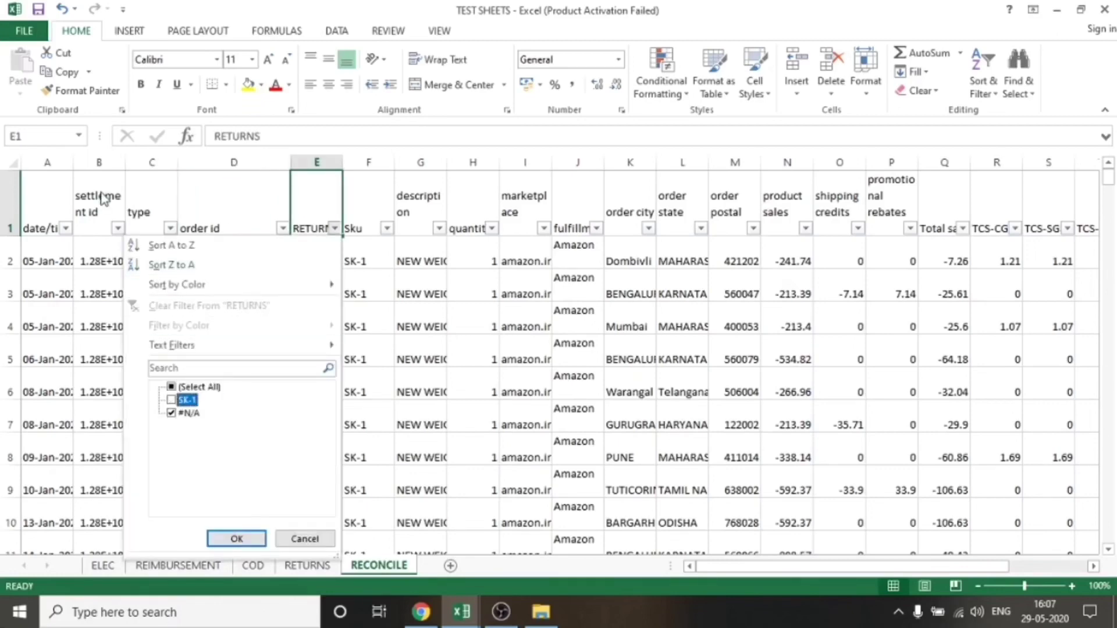
key(Return)
key(Down)
key(ctrl+shift+Down)
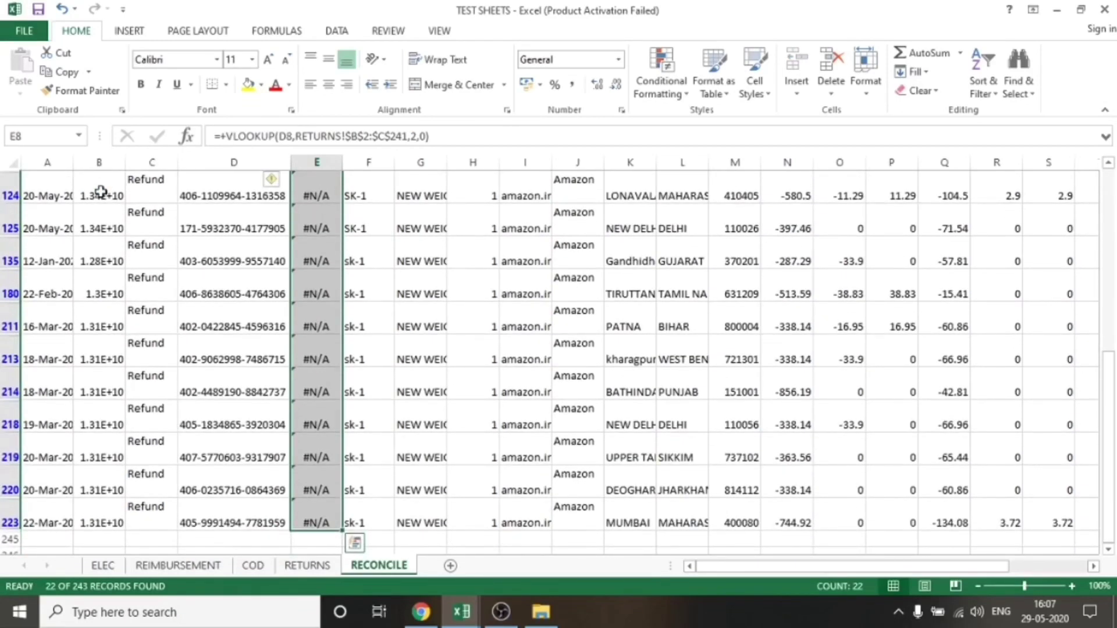
Insert a blank column between the RETURNS and Sku columns of the RECONCILE sheet.
key(ctrl+Up)
key(Right)
key(alt+h)
key(i)
key(c)
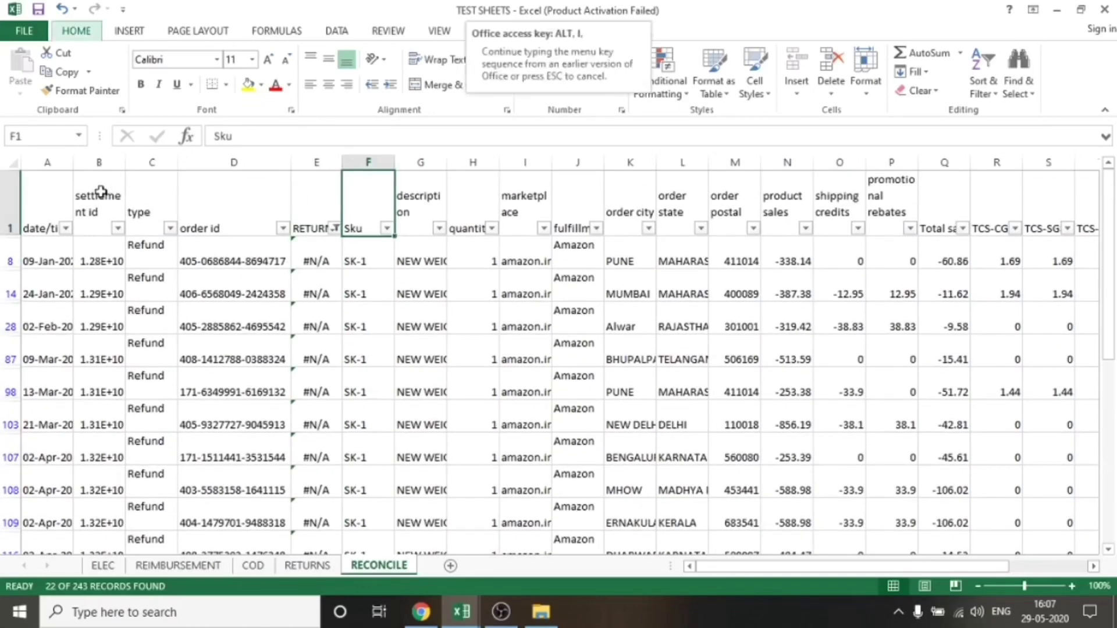
key(Down)
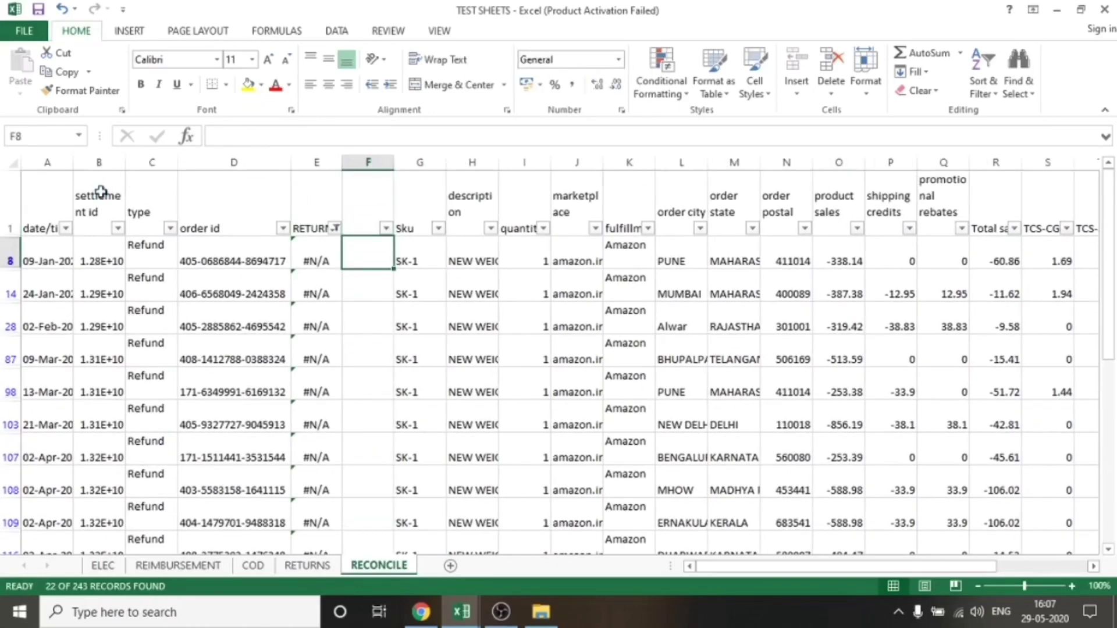
Start a VLOOKUP formula in F8 of the RECONCILE sheet with the order id in D8 as the lookup value.
key(Left)
key(Left)
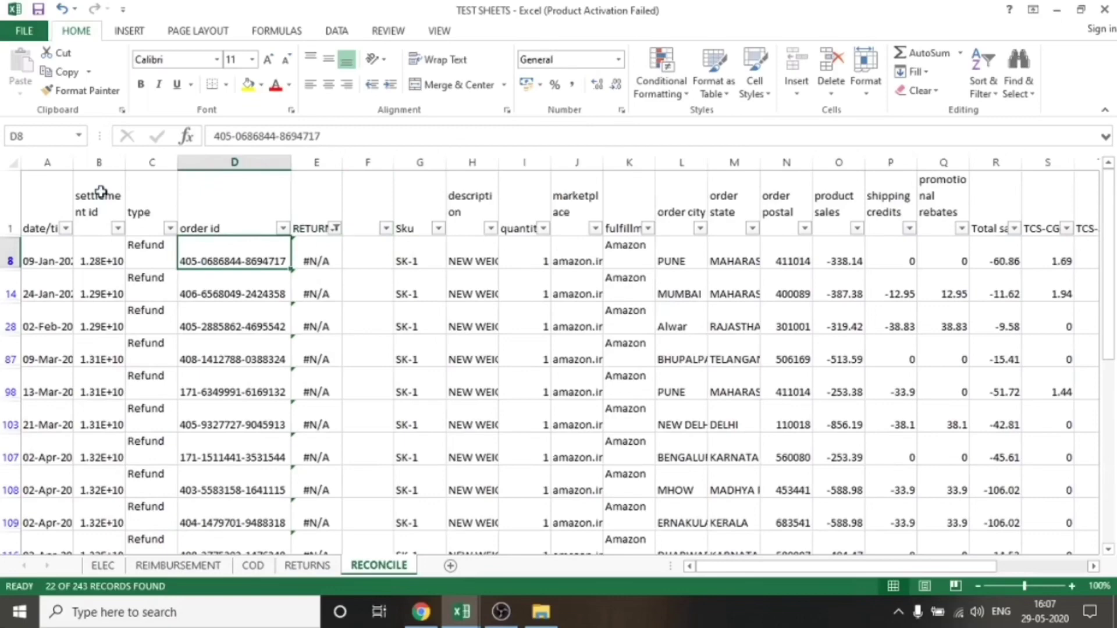
key(Right)
key(Right)
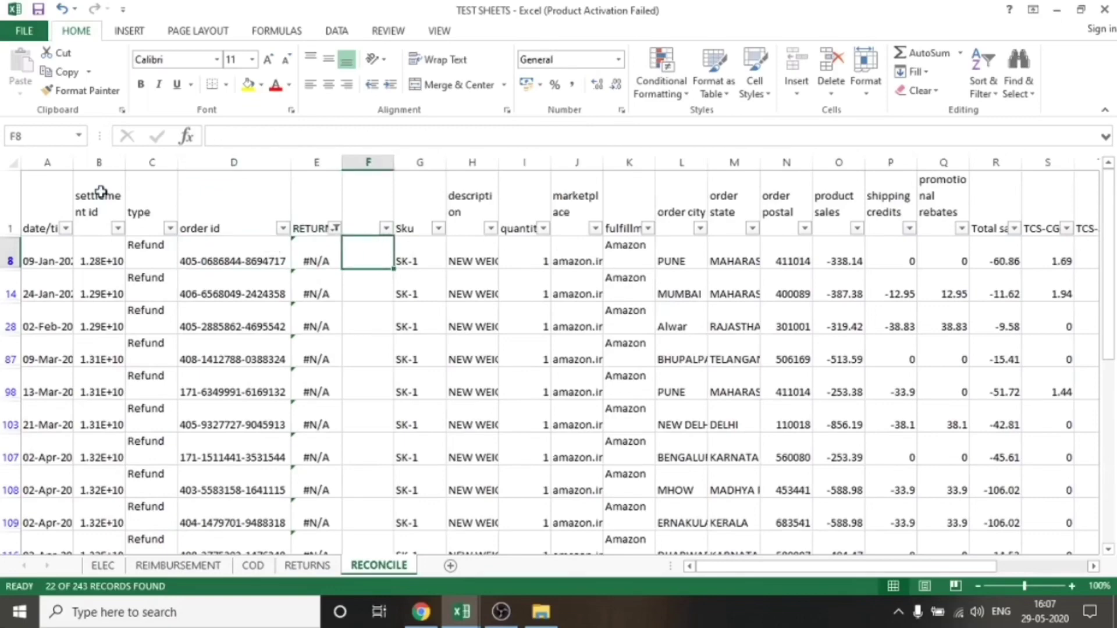
text(+VLOOKUP()
key(Left)
key(Left)
text(,)
Set the lookup table to the REIMBURSEMENT sheet's range D2:F124 as an absolute reference.
key(ctrl+Page_Up)
key(ctrl+Page_Up)
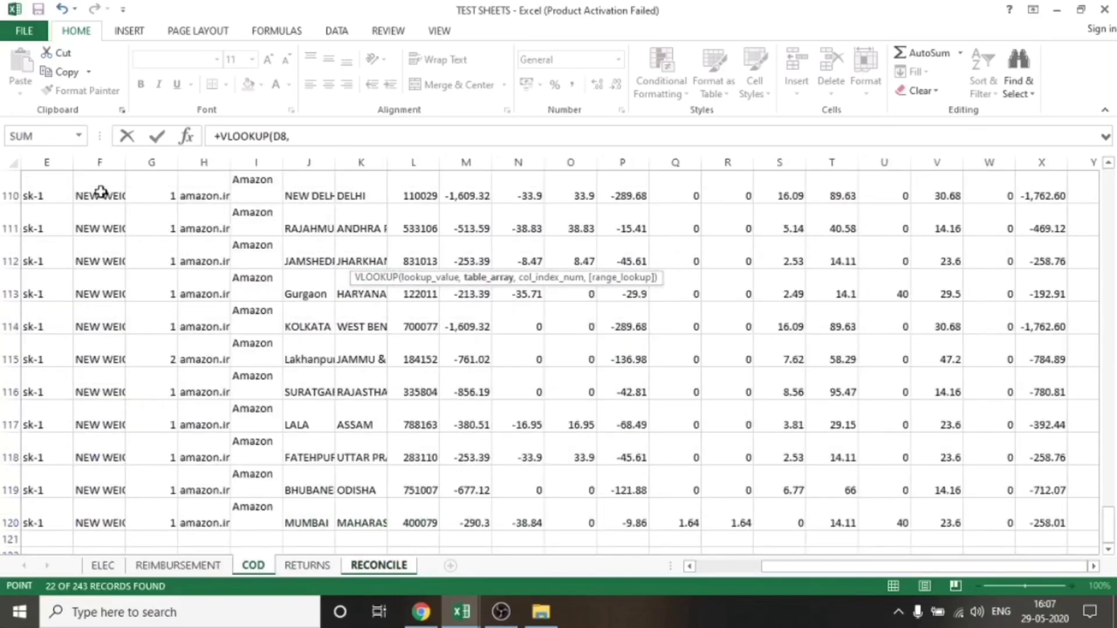
key(ctrl+Page_Up)
key(Up)
key(Right)
key(Right)
key(Right)
key(Right)
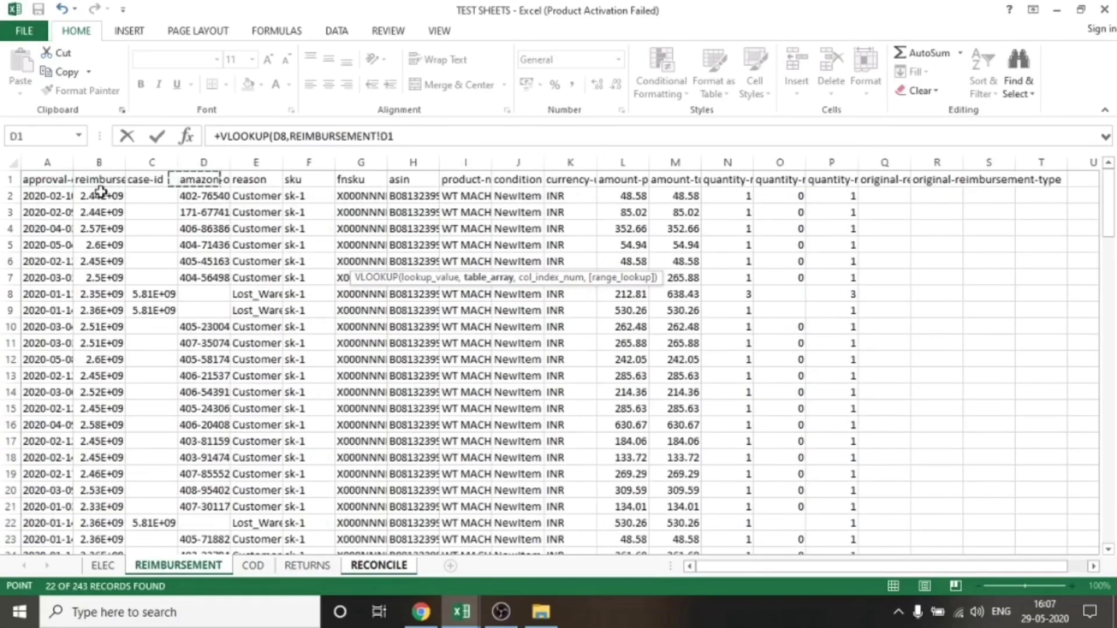
key(Down)
key(Left)
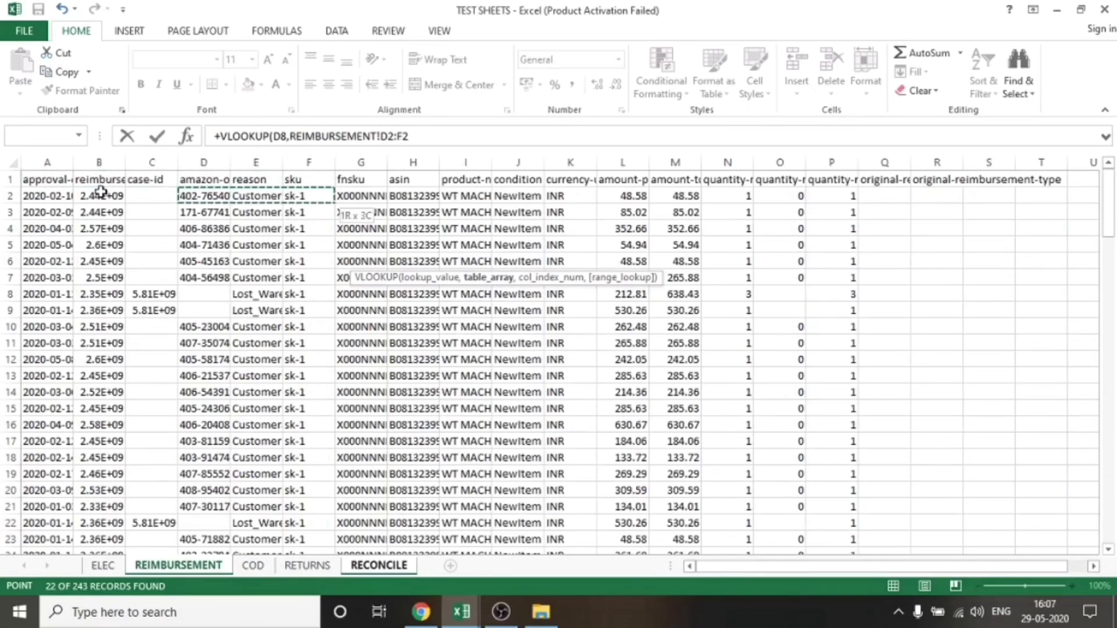
key(shift+Right)
key(shift+Right)
key(ctrl+shift+Down)
key(ctrl+shift+Down)
key(ctrl+shift+Down)
key(ctrl+shift+Down)
key(ctrl+shift+Down)
key(ctrl+shift+Down)
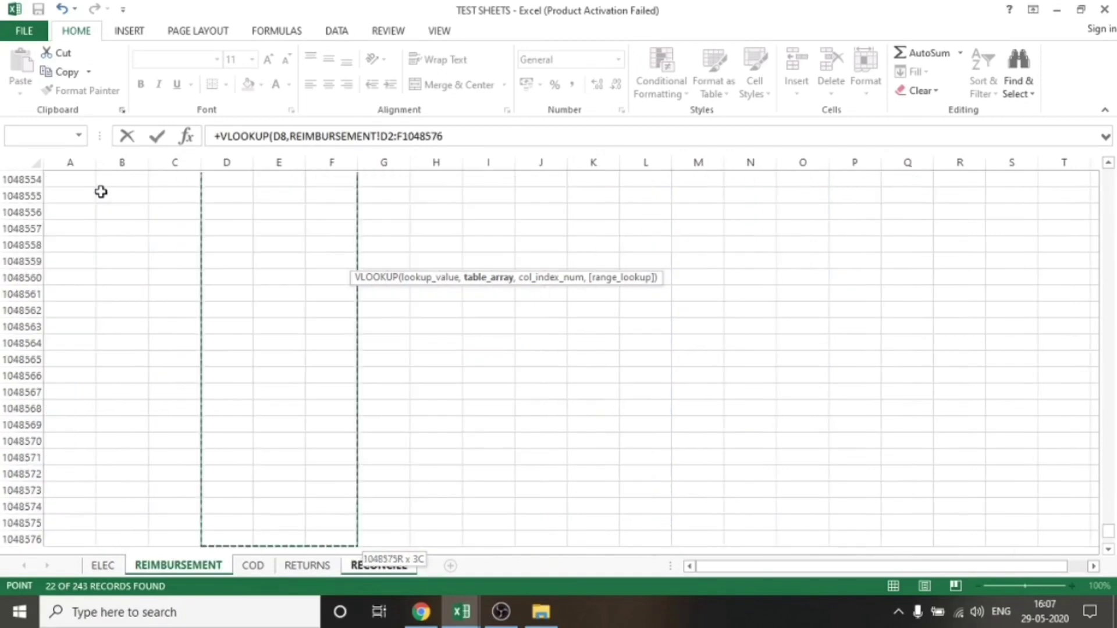
key(ctrl+shift+Up)
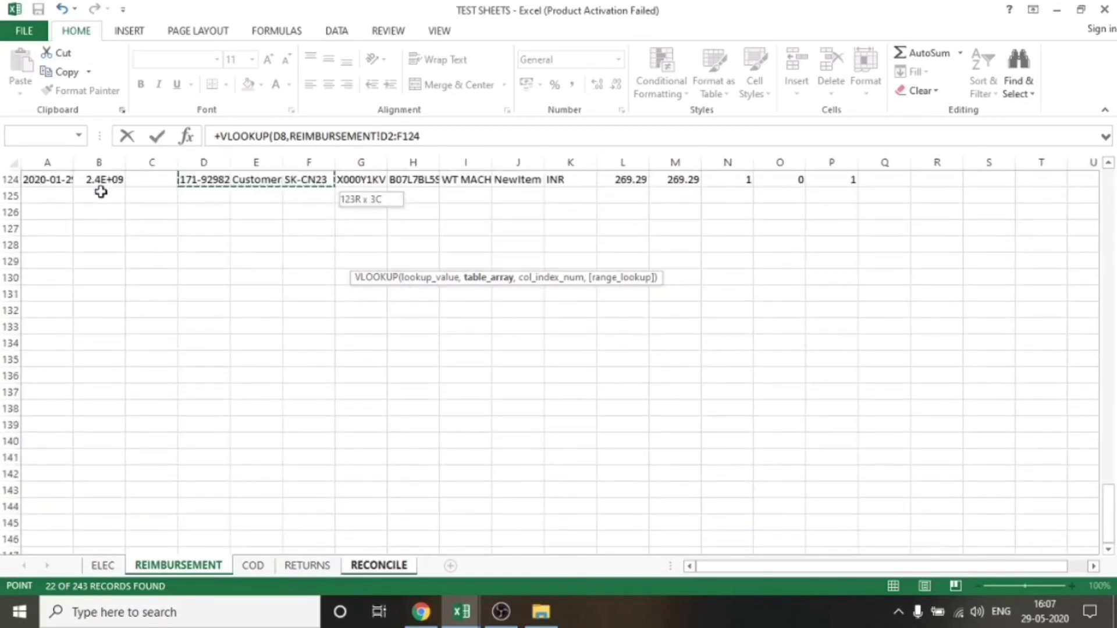
key(F4)
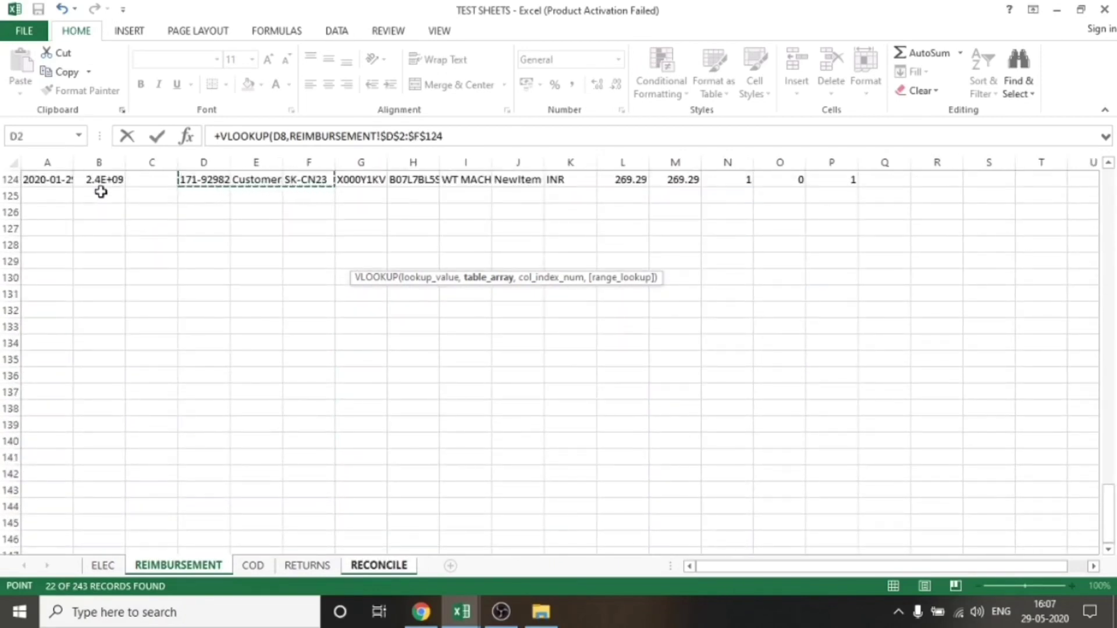
Complete the F8 lookup with column index 3 and an exact match of 0.
text(,)
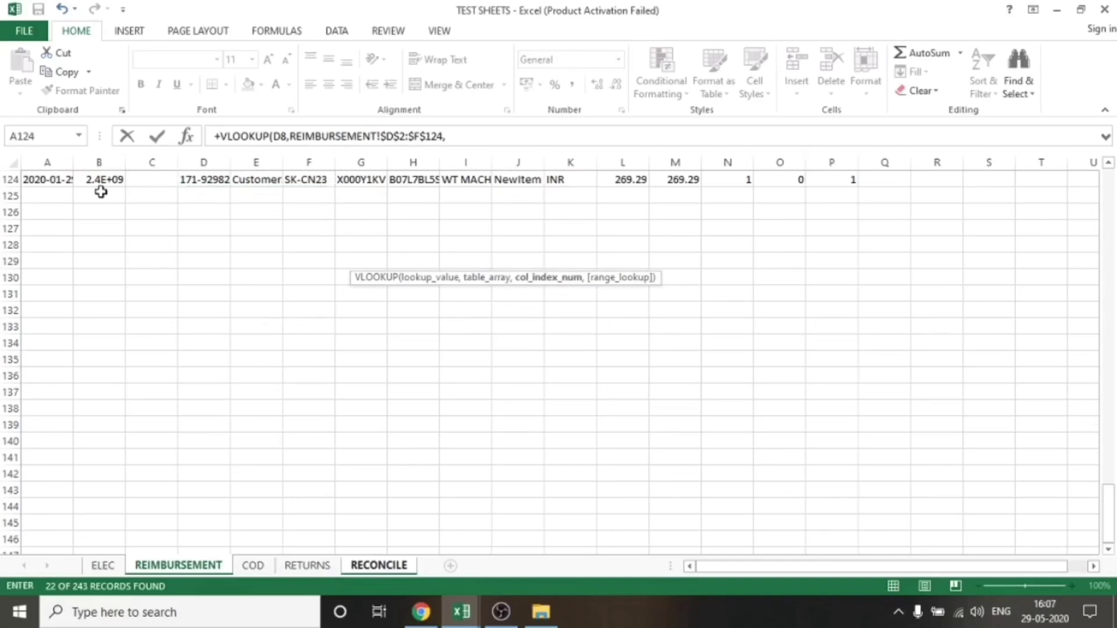
text(3,)
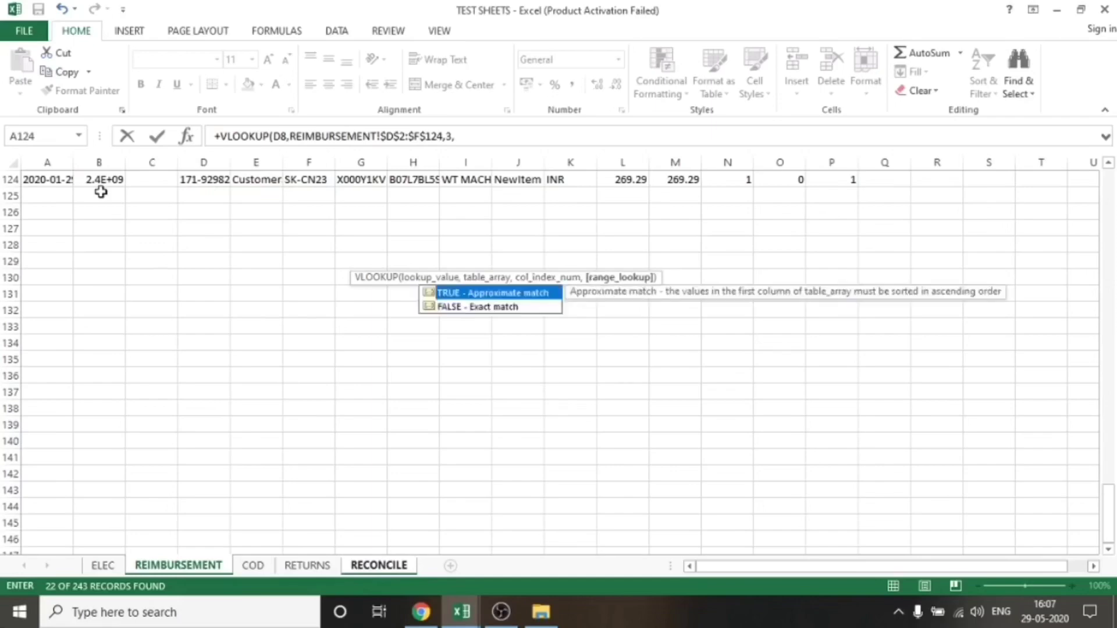
text(0))
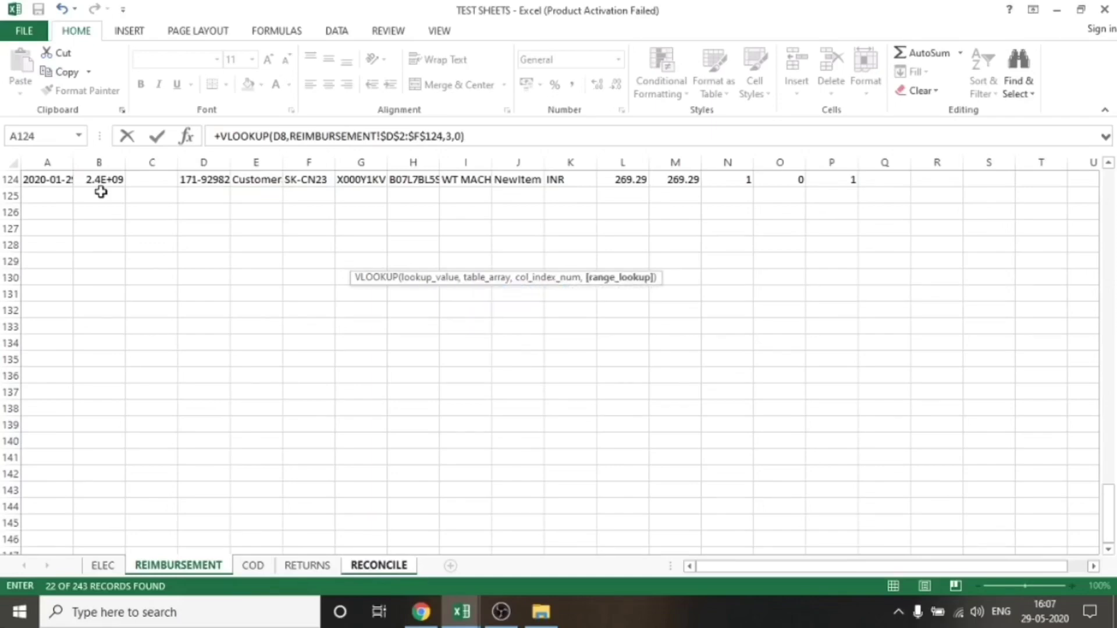
key(Return)
key(Up)
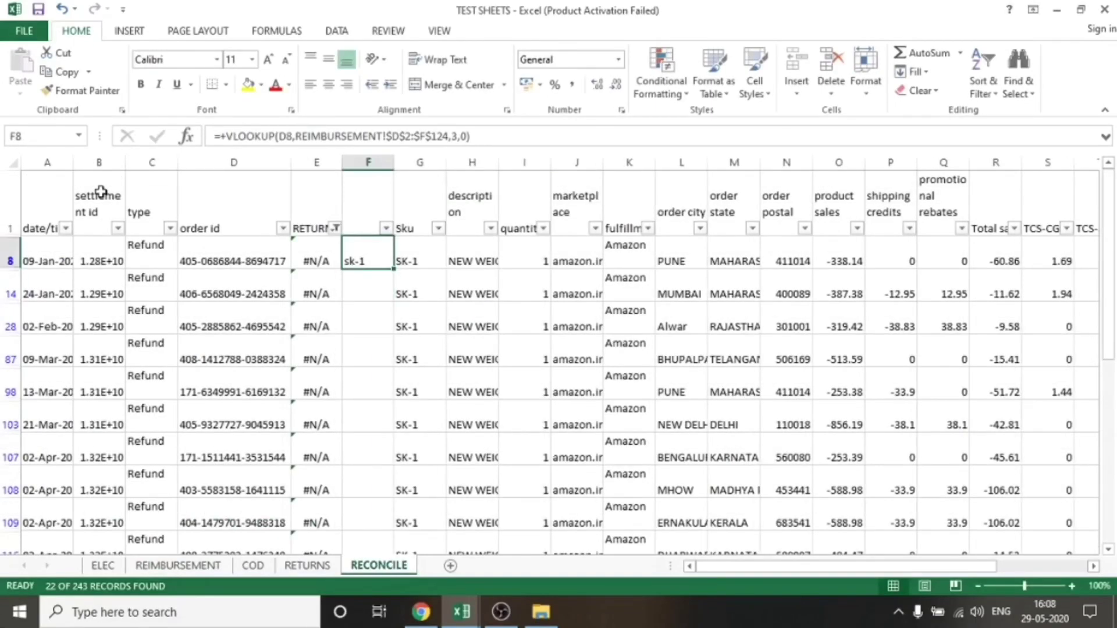
Copy the F8 reimbursement lookup down column F to the last filtered RECONCILE record.
key(ctrl+c)
key(ctrl+Down)
key(ctrl+shift+Up)
key(ctrl+v)
key(ctrl+Up)
key(ctrl+Up)
key(Escape)
Compare the RETURNS results with the reimbursement lookup results in the first filtered rows.
key(Left)
key(Left)
key(Down)
key(Up)
key(Down)
key(Right)
key(Up)
key(Down)
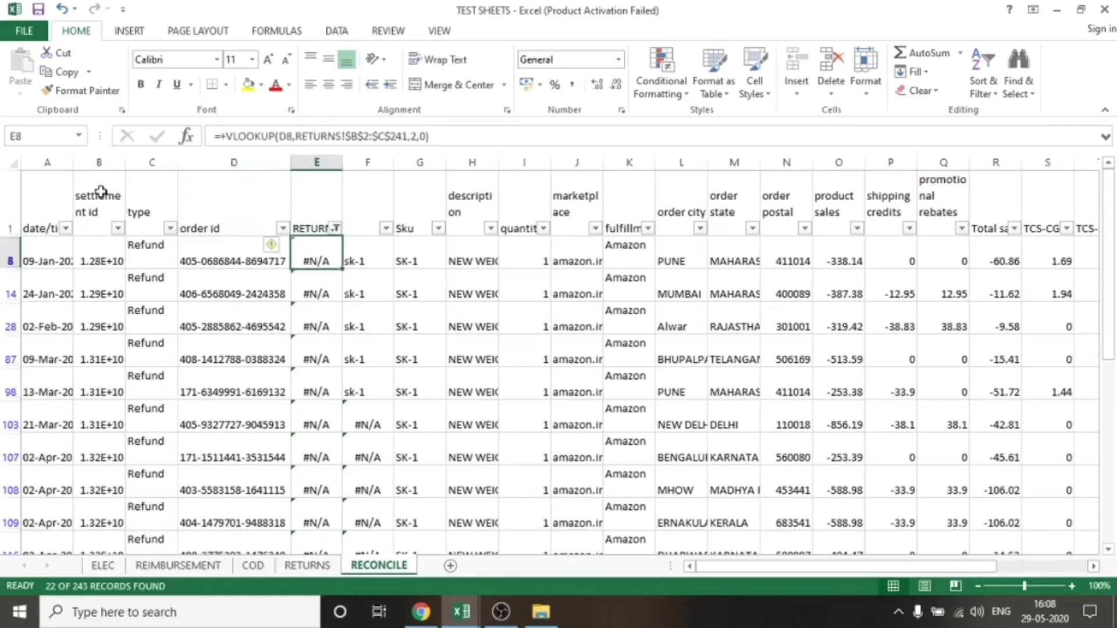
key(Down)
key(Down)
key(Up)
key(Up)
key(Left)
key(Right)
key(Right)
key(Up)
key(Down)
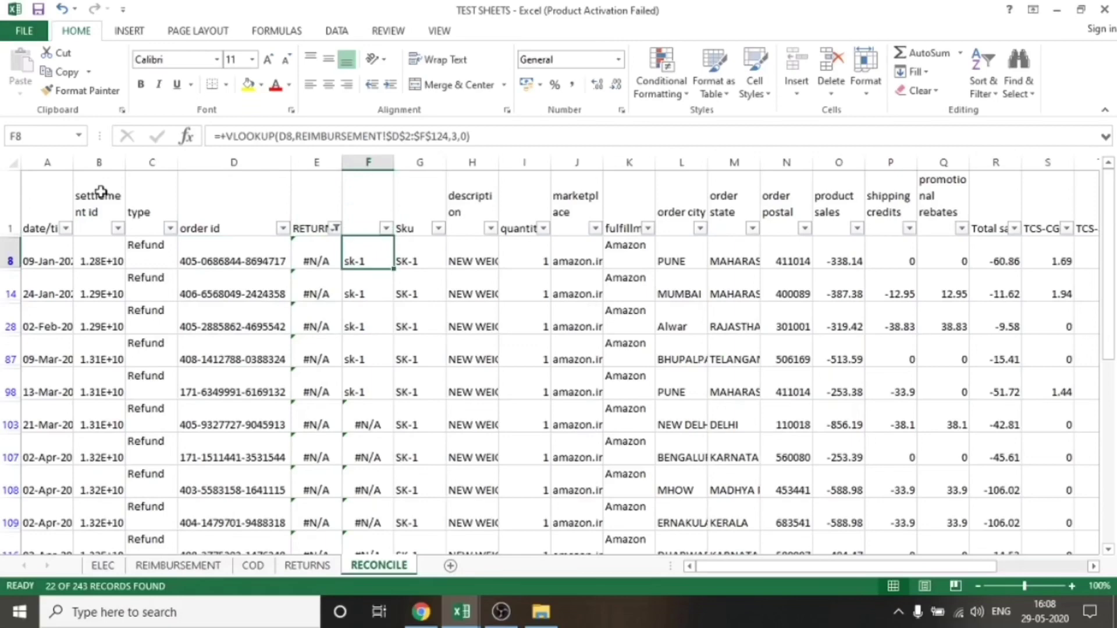
key(Down)
key(Down)
key(Down)
key(Down)
key(Down)
key(Up)
key(Up)
key(Up)
key(Up)
key(Up)
key(Up)
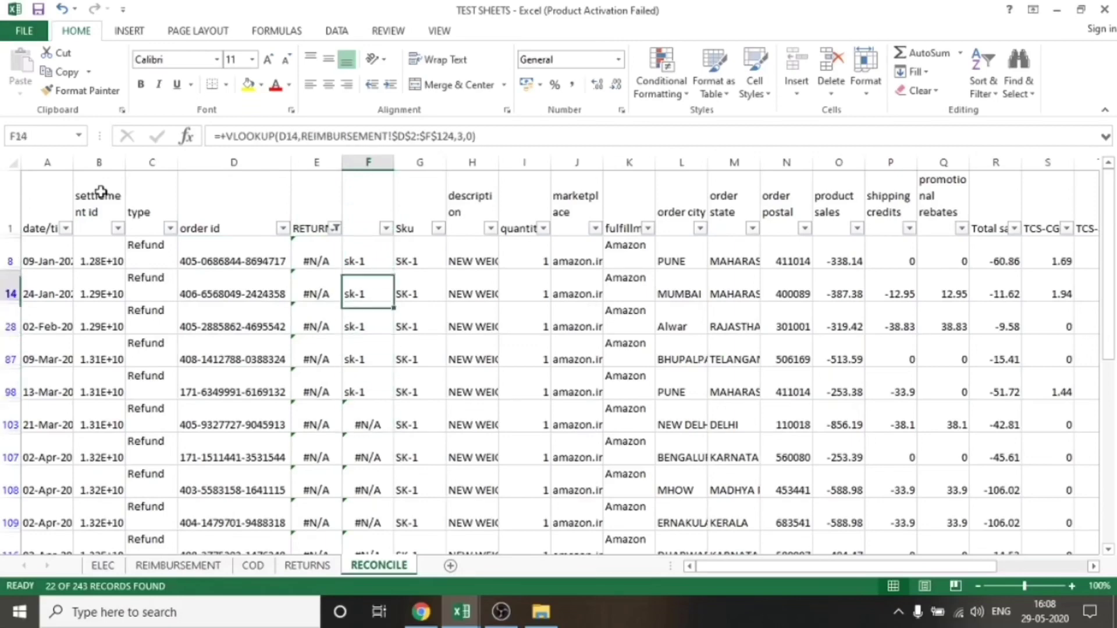
Filter the reimbursement lookup column F to only #N/A by excluding CoppTongue-2pc and sk-1.
key(alt+Down)
key(Down)
key(Down)
key(Down)
key(Down)
key(Down)
key(Down)
key(Down)
key(Up)
key(space)
key(Down)
key(Down)
key(Down)
key(space)
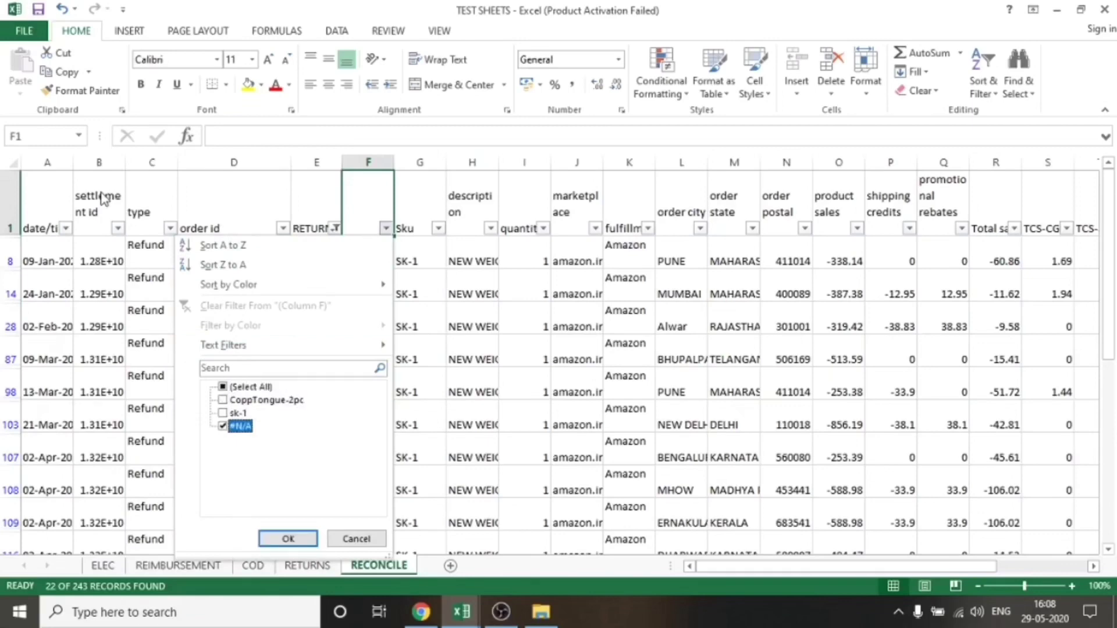
key(Return)
key(Down)
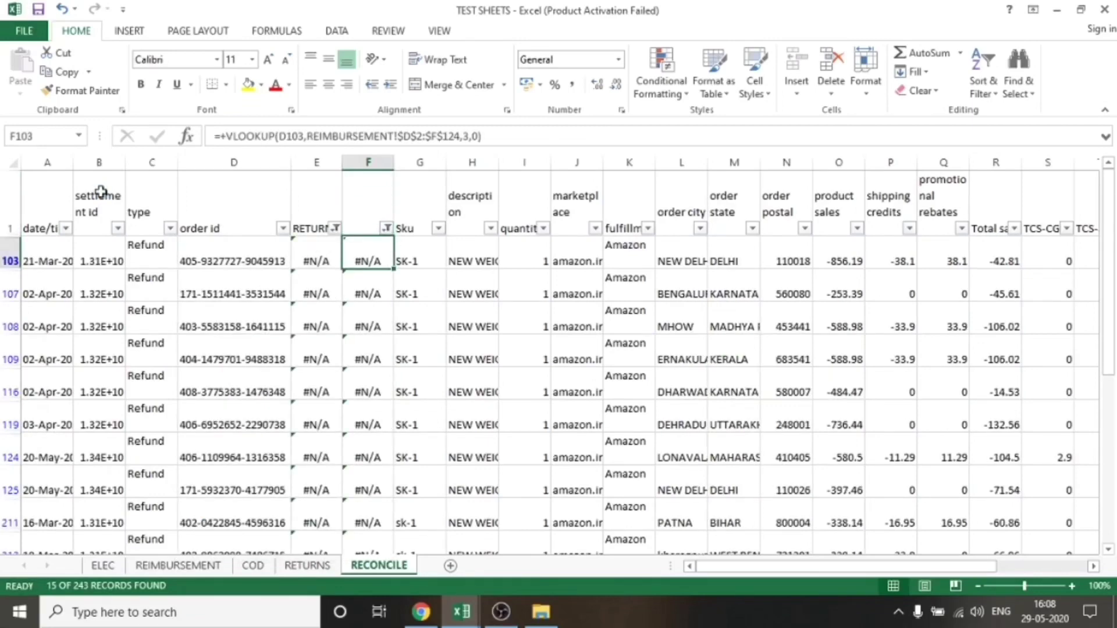
Examine the order ids, both lookup results and the SKUs of the orders neither returned nor reimbursed.
key(ctrl+Down)
key(ctrl+Up)
key(Left)
key(Left)
key(Up)
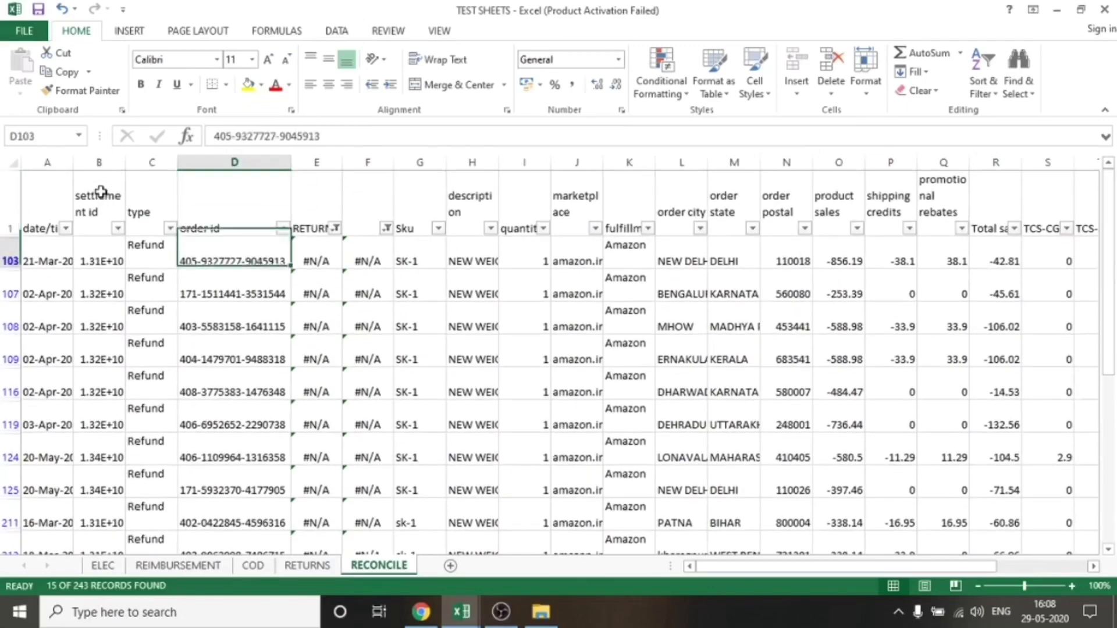
key(ctrl+shift+Down)
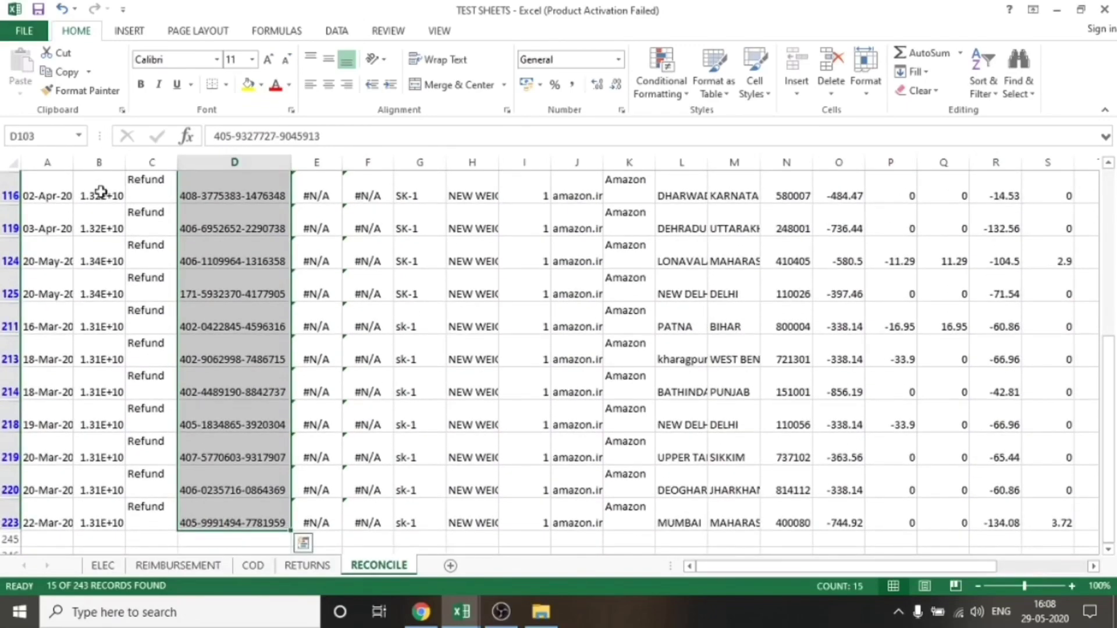
key(ctrl+Up)
key(Right)
key(Right)
key(Down)
key(Left)
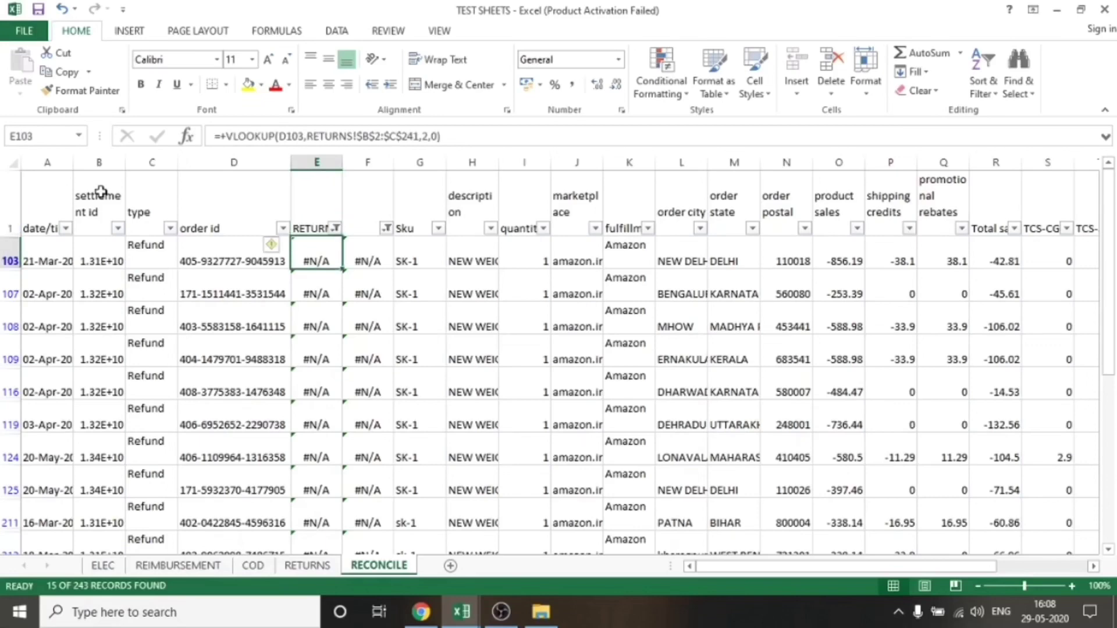
key(Right)
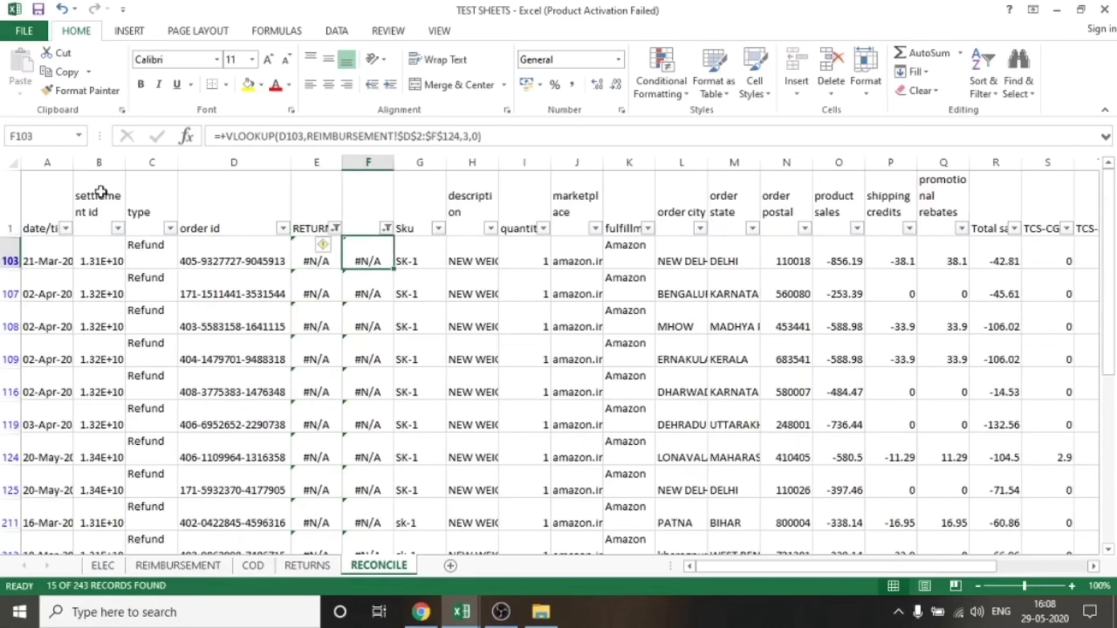
key(Right)
key(ctrl+shift+Down)
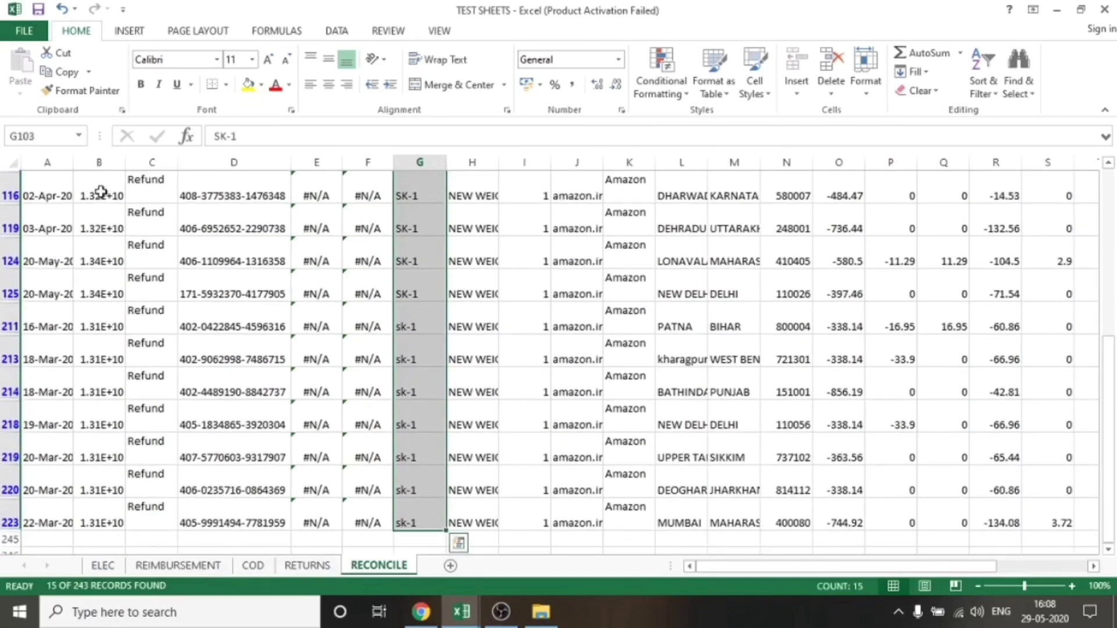
key(Left)
key(Left)
key(ctrl+Up)
key(Down)
key(Left)
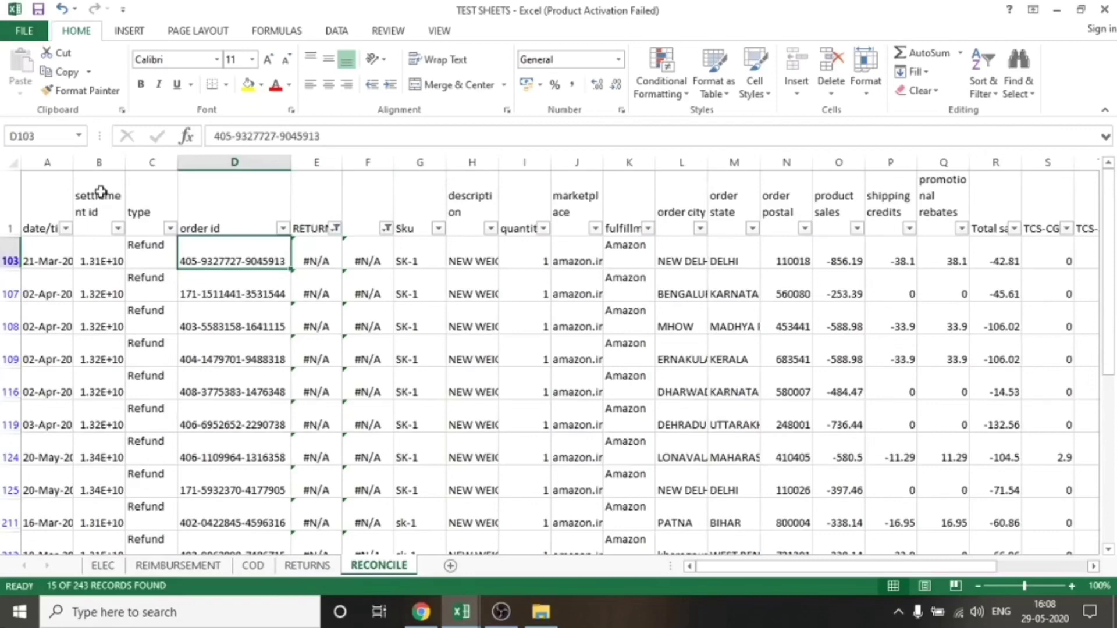
Check the date/time, type and order id of the first order that is neither returned nor reimbursed.
key(shift+Down)
key(shift+Down)
key(Left)
key(Left)
key(Left)
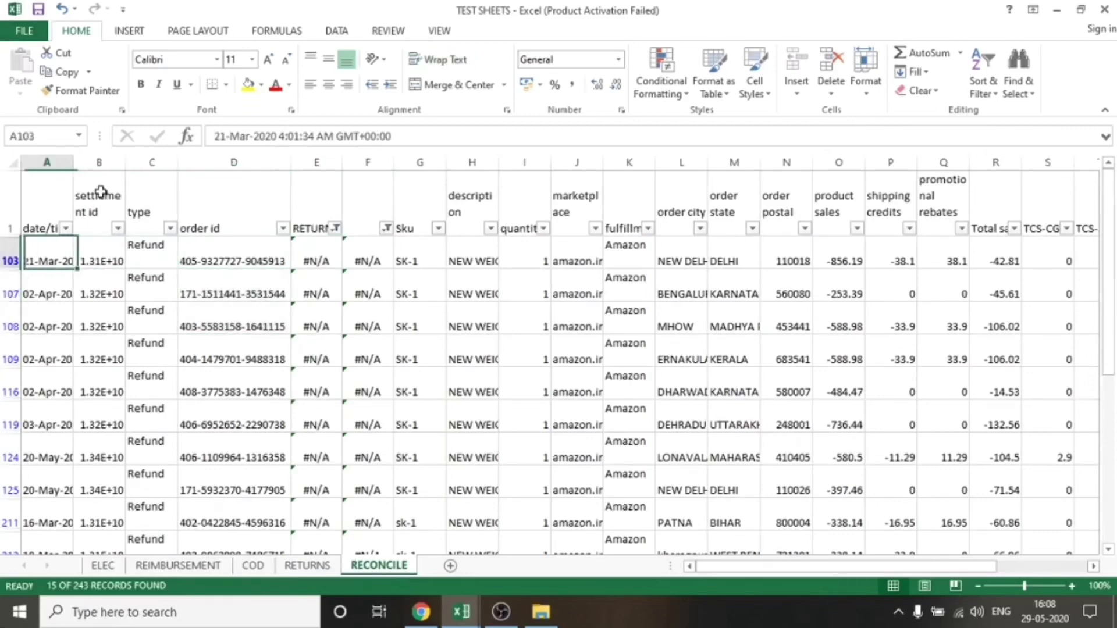
key(Right)
key(Right)
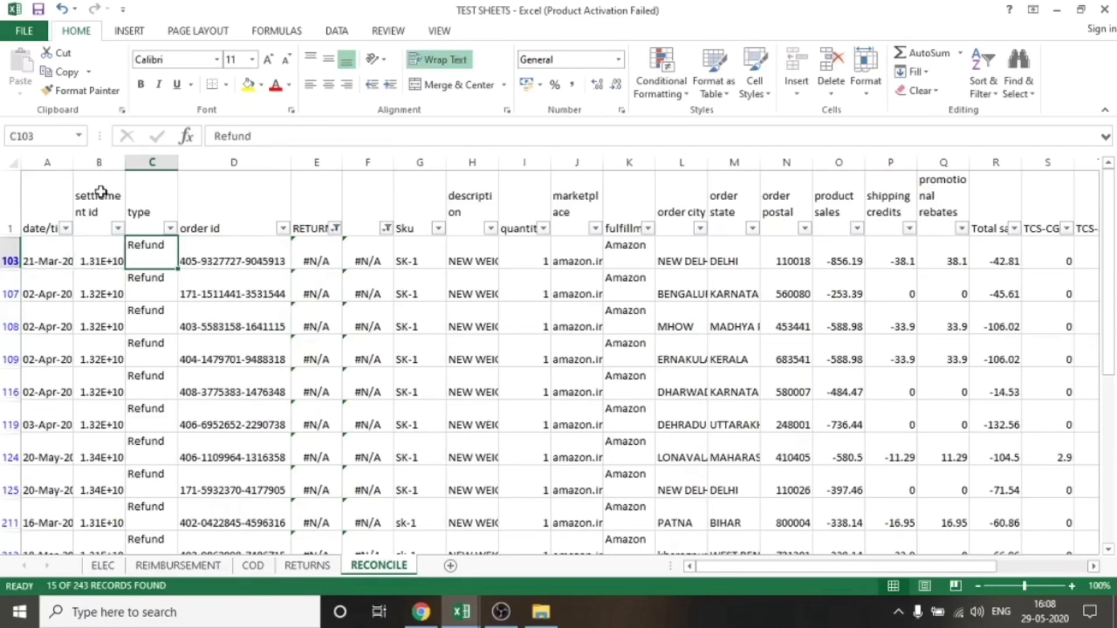
key(Right)
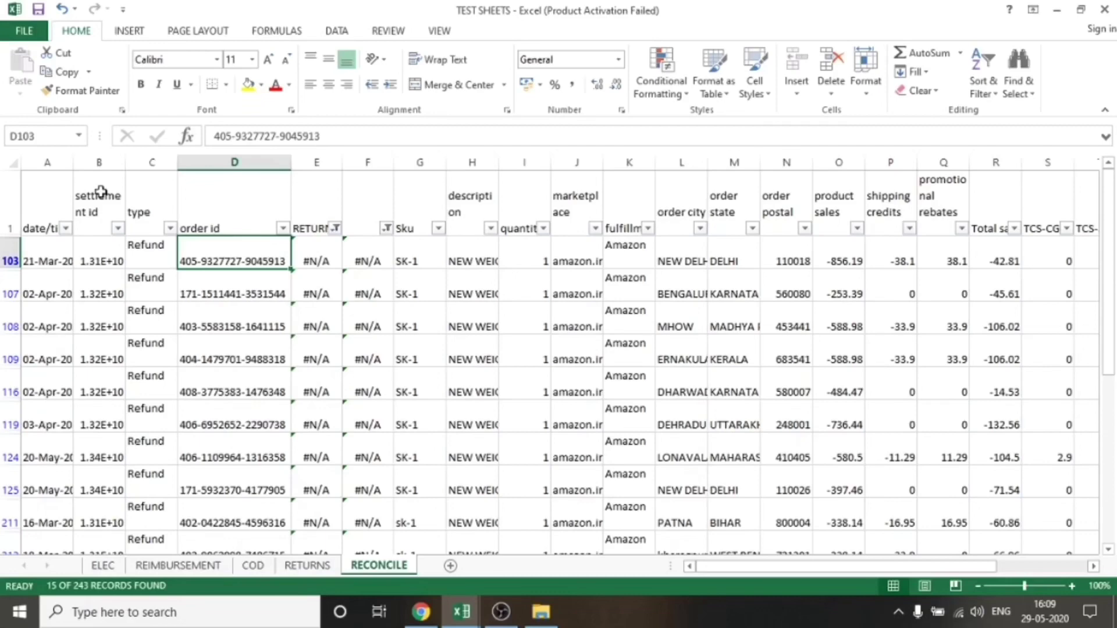
key(Left)
key(Left)
key(Left)
key(Right)
key(Left)
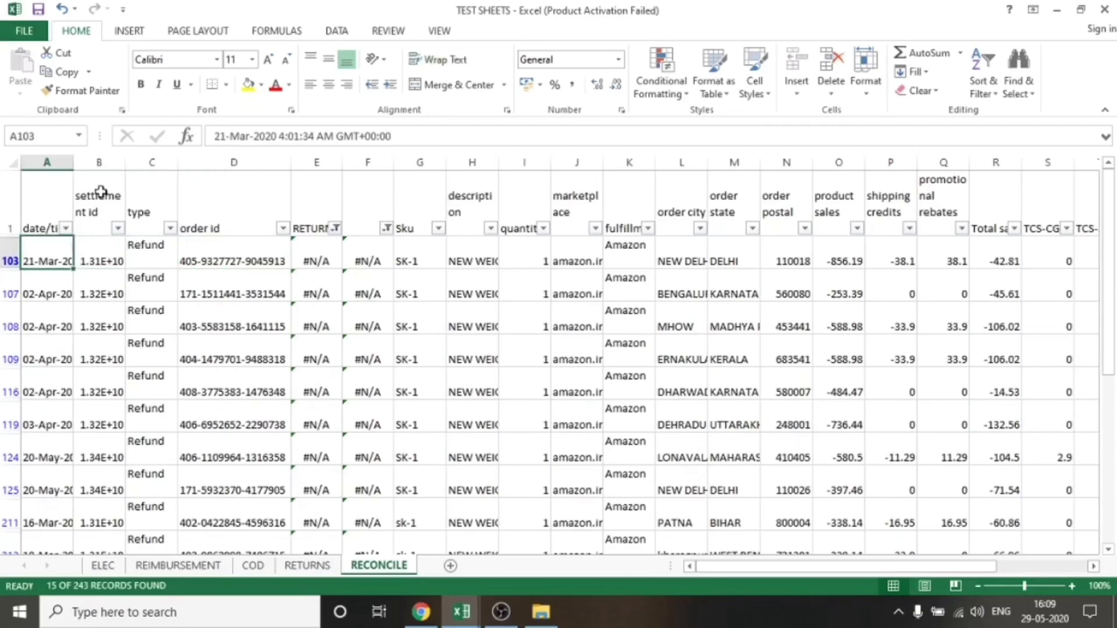
Insert a blank column after date/time and fit the date/time column's width to its contents.
key(Right)
key(Left)
key(Right)
key(alt+h)
key(i)
key(c)
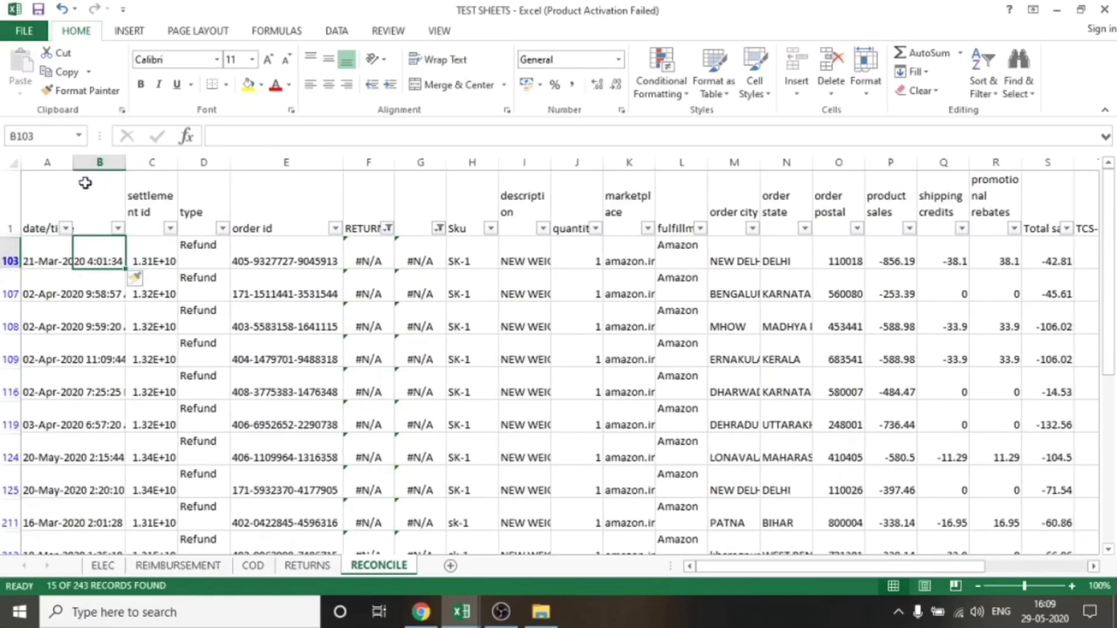
double_click(72, 163)
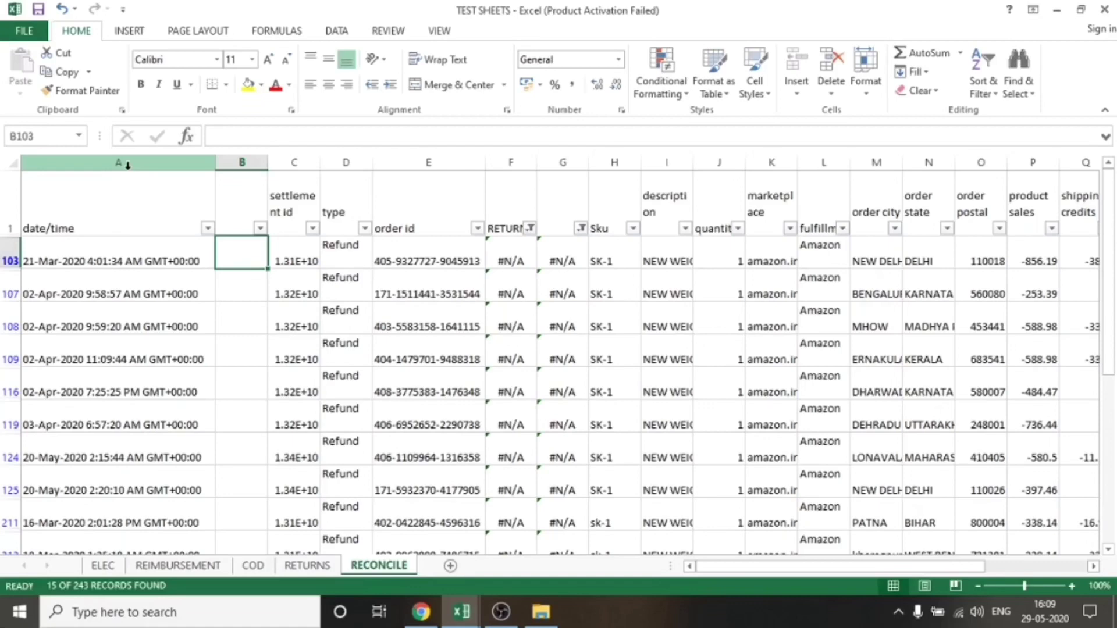
Enter 21-MARCH in B103, and add 45 days to it with a formula in C103 of a newly inserted column.
text(21-MARCH)
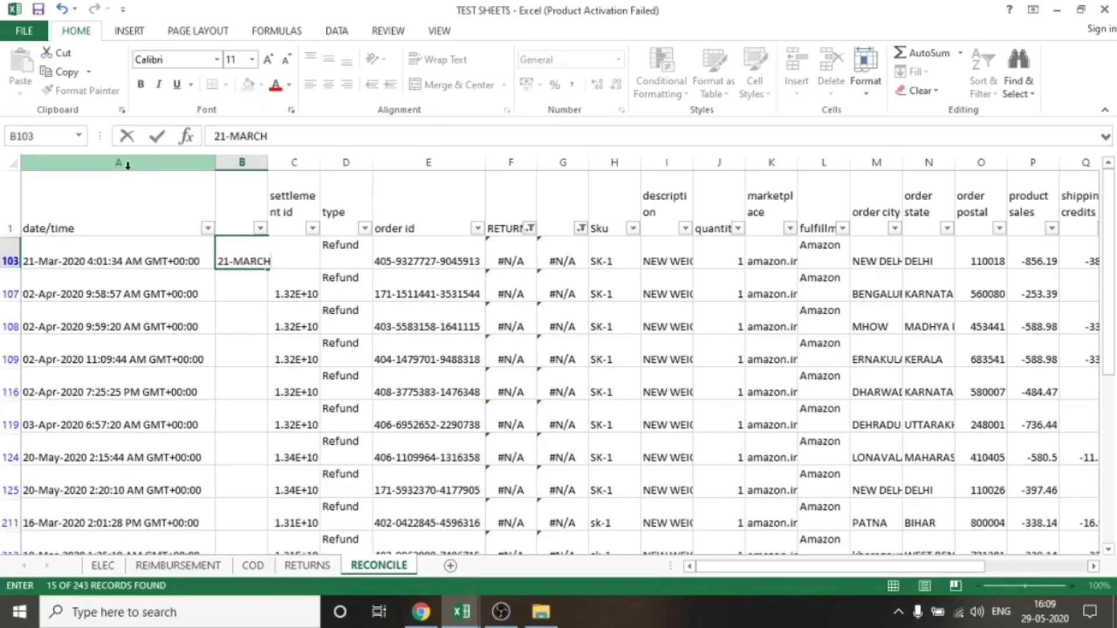
key(Return)
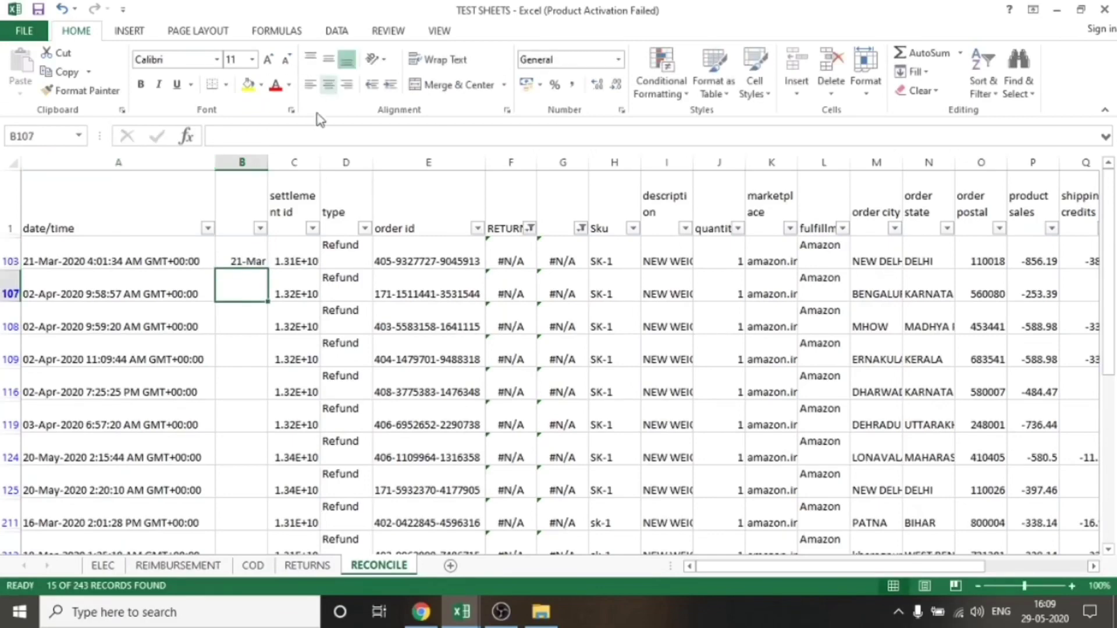
click(300, 163)
key(ctrl+shift+plus)
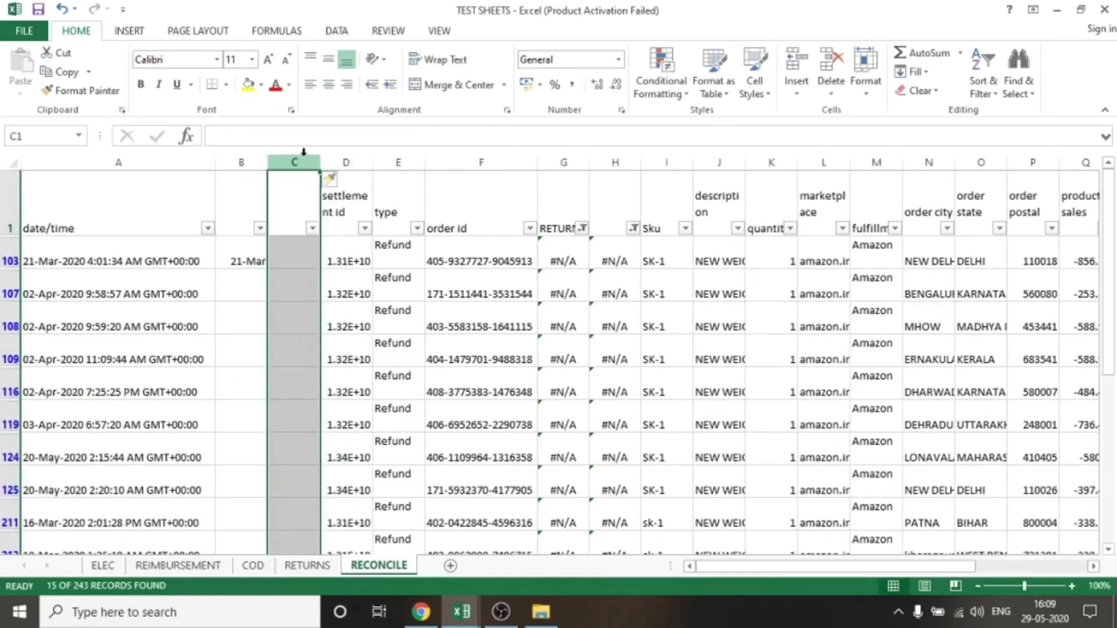
key(Down)
text(+)
key(Left)
text(+45)
key(Return)
key(Up)
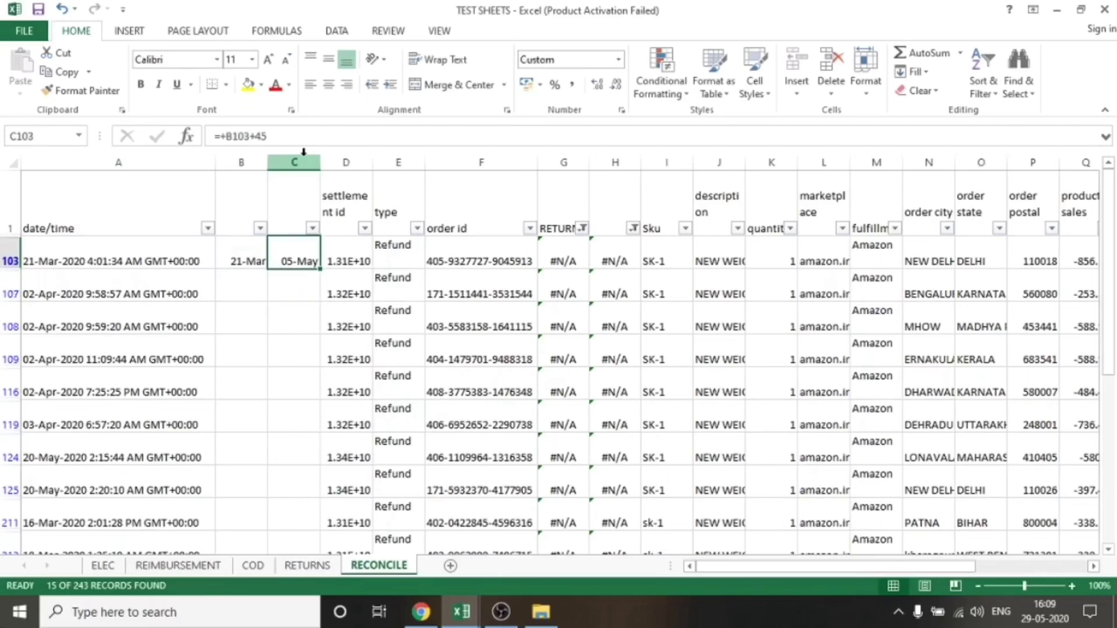
Review the order ids of the first three filtered orders against the calculated 45-day date.
click(303, 152)
key(Down)
key(Left)
key(Right)
key(Right)
key(Right)
key(Right)
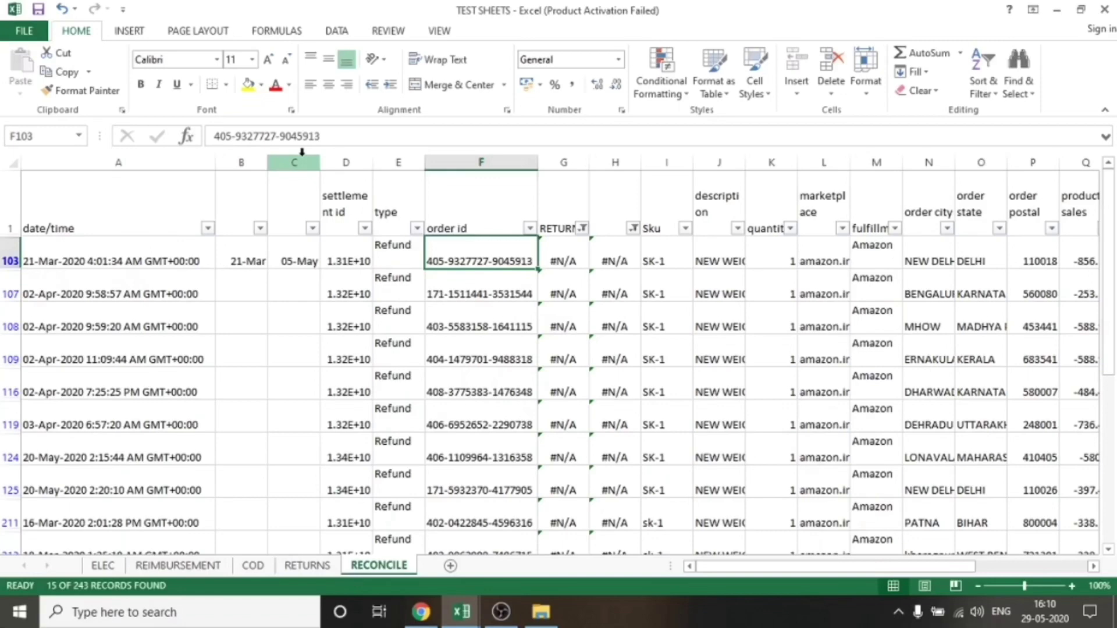
key(shift+Down)
key(shift+Down)
key(shift+Up)
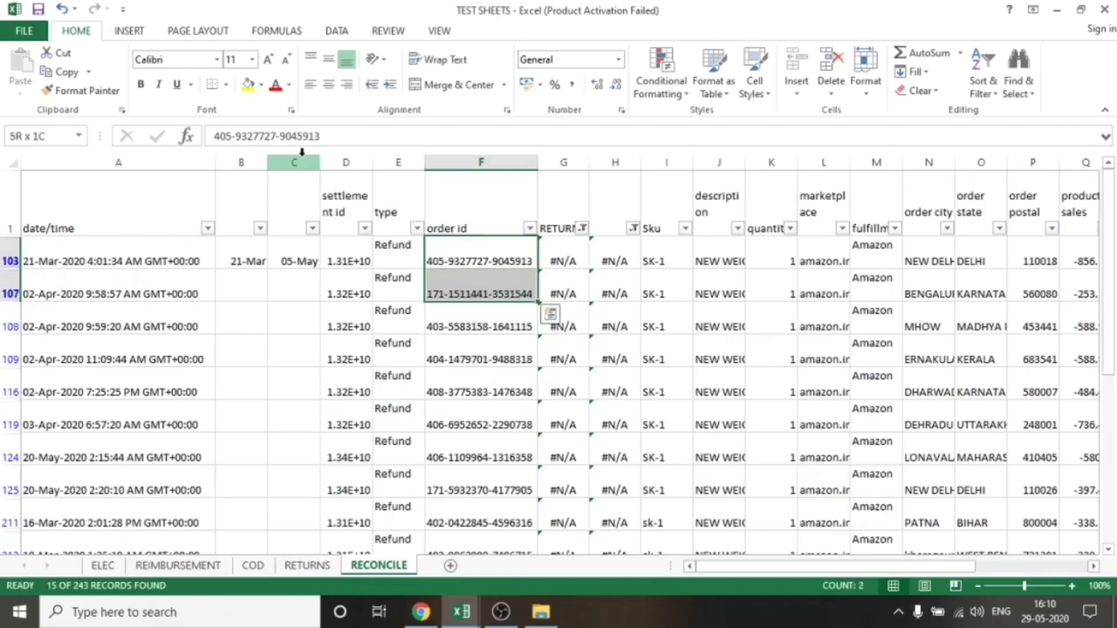
key(Down)
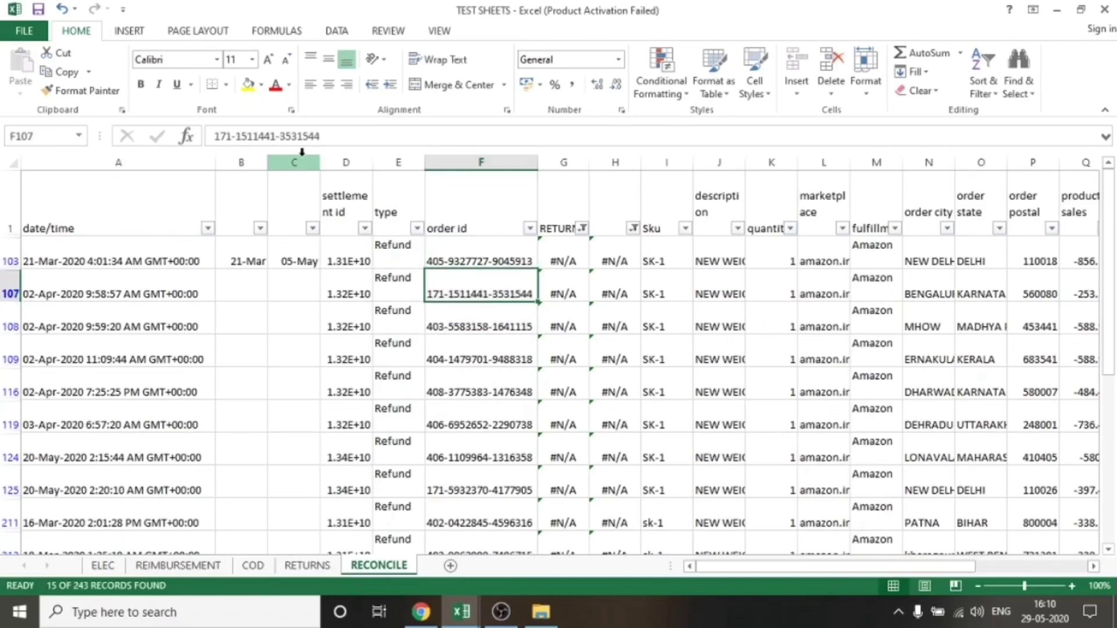
key(Up)
key(shift+Down)
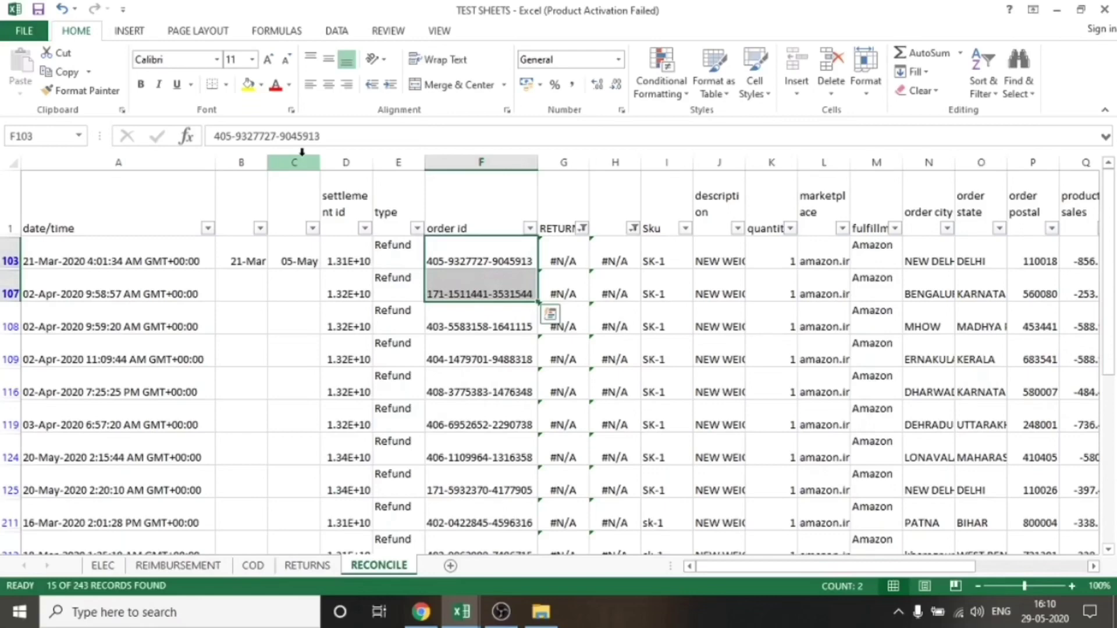
key(Down)
key(Down)
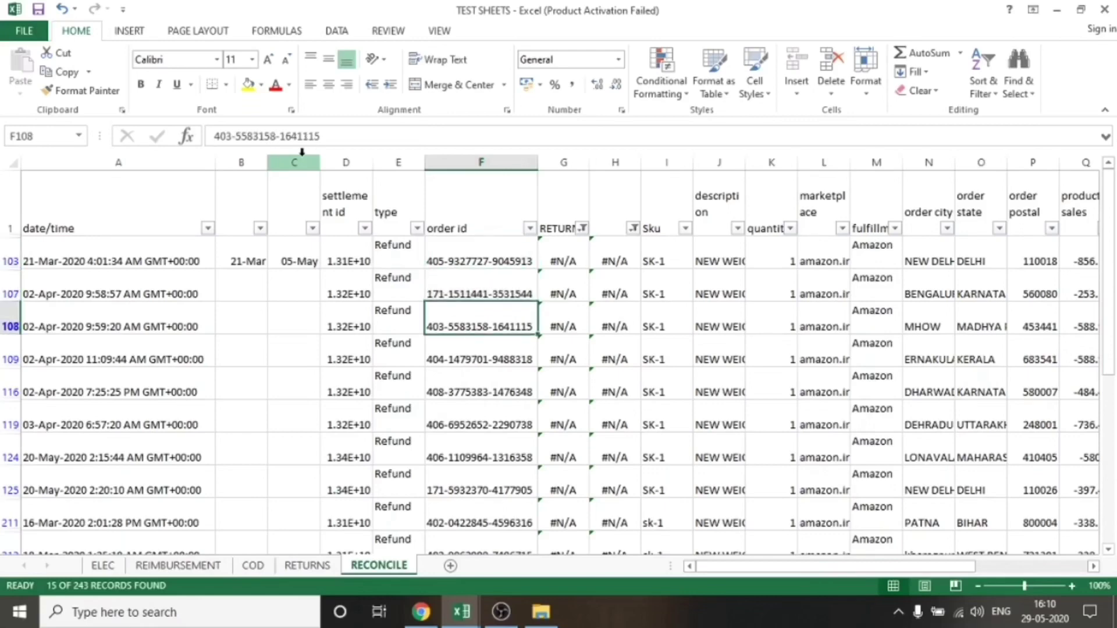